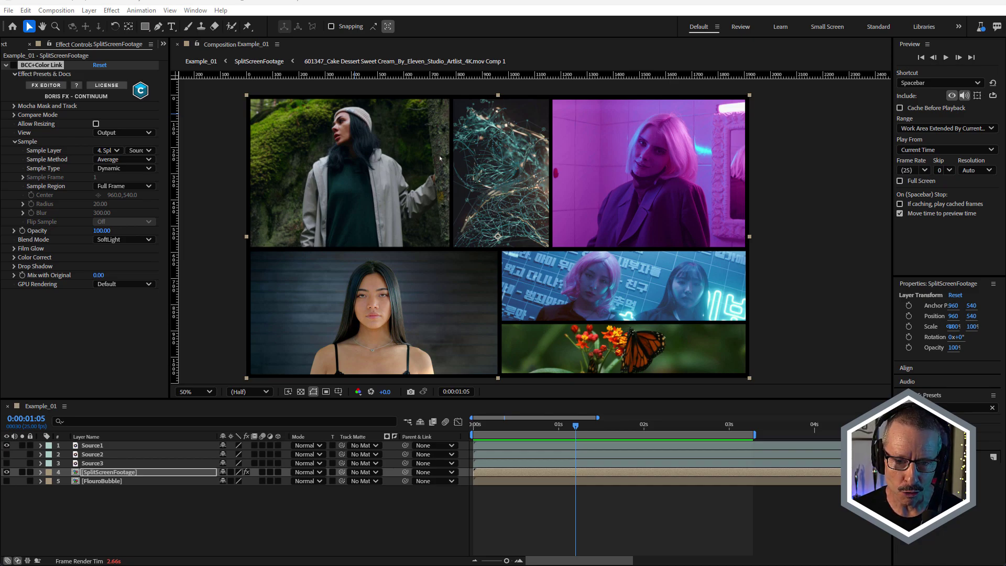
# - Turn on the BCC+Color Link effect on the SplitScreenFootage layer and choose Source1 as its sample layer
pyautogui.click(87, 473)
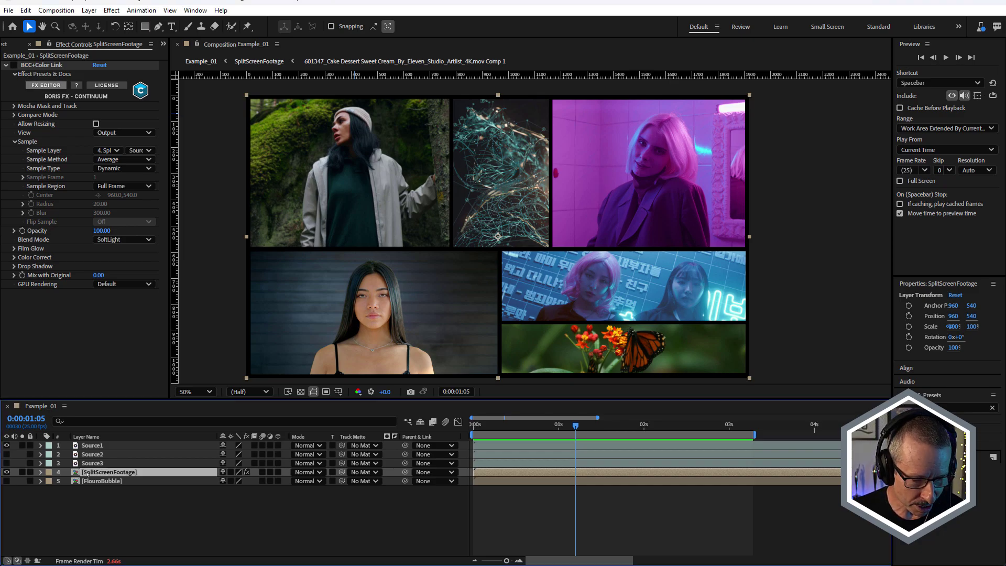
pyautogui.click(49, 65)
pyautogui.click(13, 65)
pyautogui.click(14, 65)
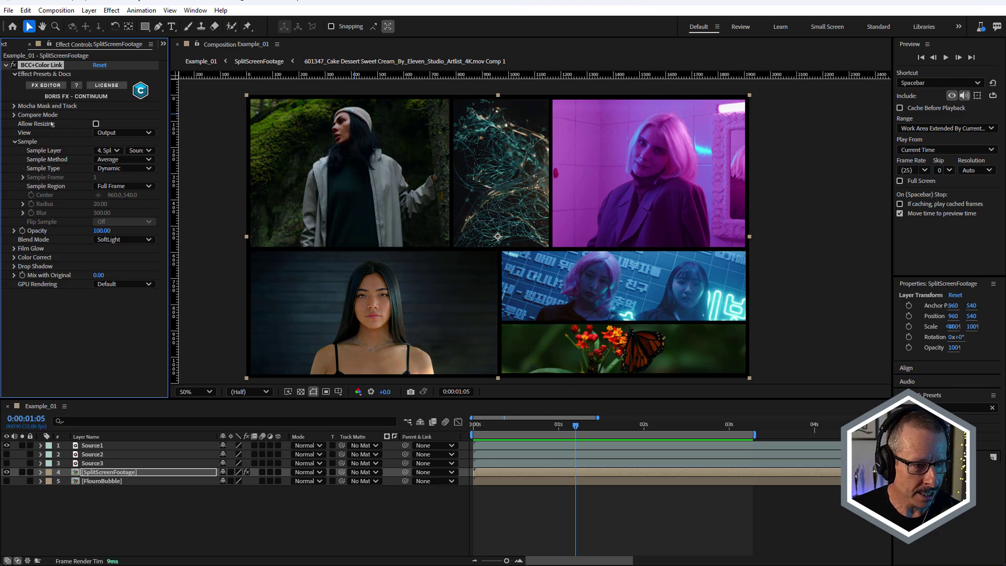
pyautogui.click(98, 151)
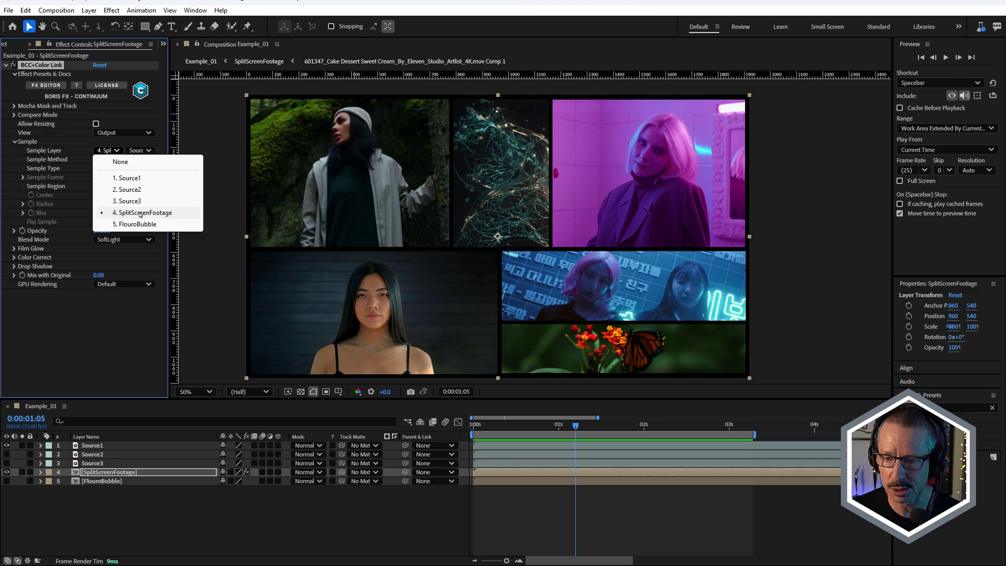
pyautogui.click(139, 179)
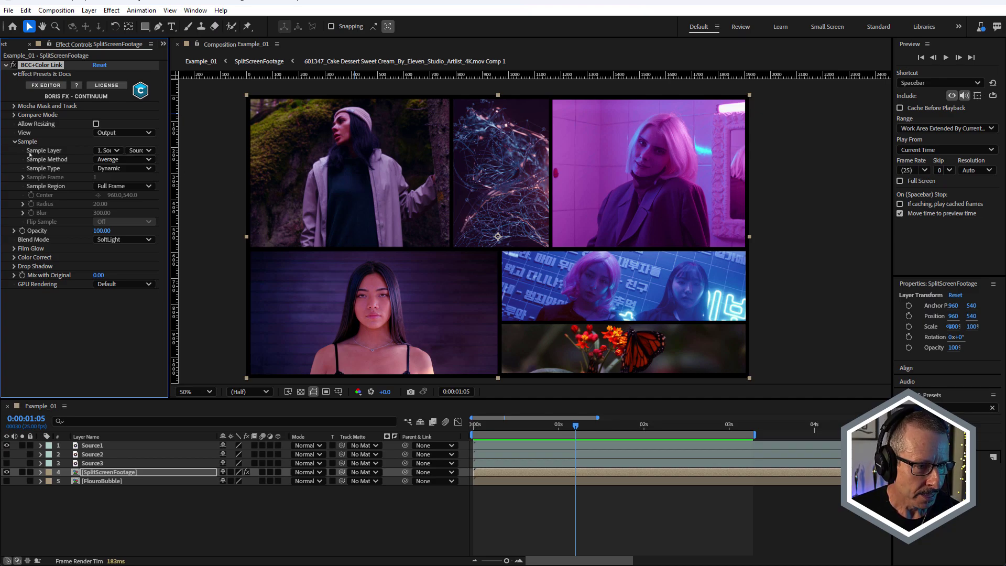
# - Try the Median, Brightest and Darkest sample methods in turn, and set the method back to Average
pyautogui.click(121, 162)
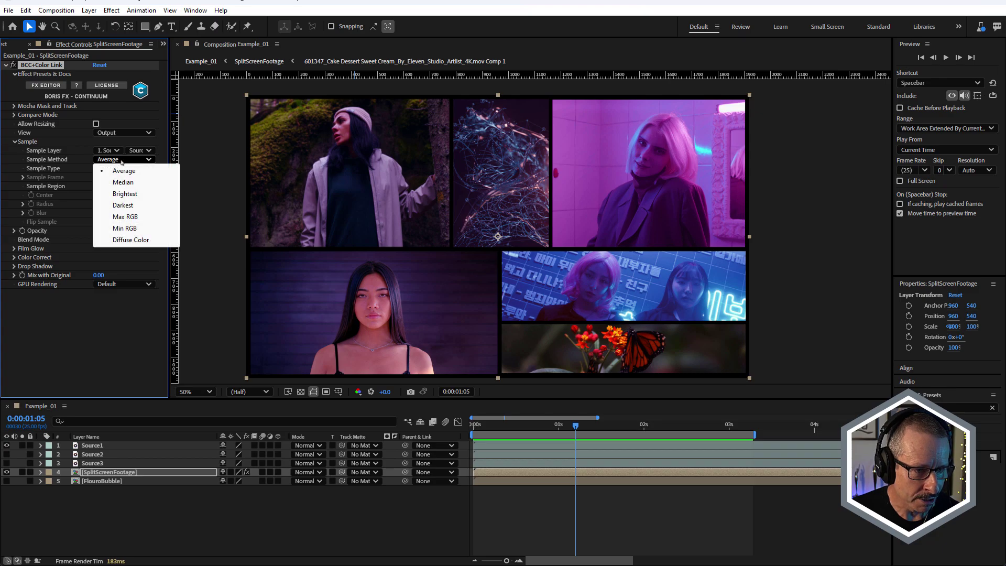
pyautogui.click(127, 183)
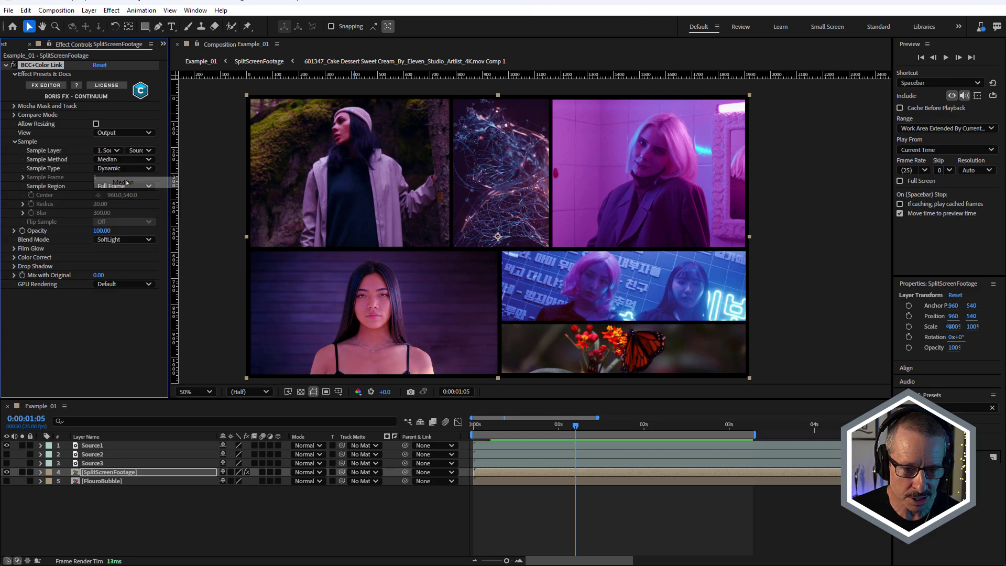
pyautogui.click(123, 160)
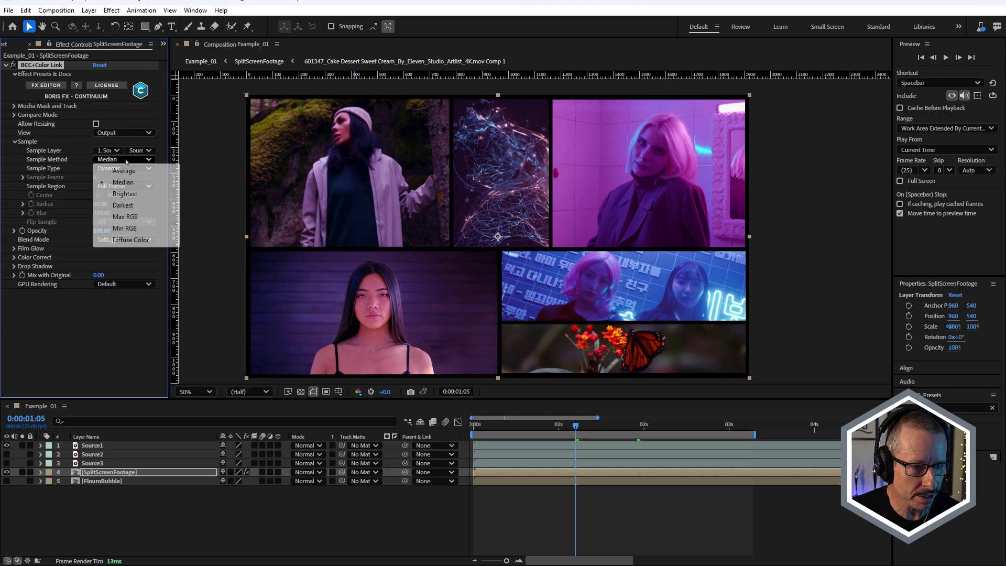
pyautogui.click(125, 193)
pyautogui.click(125, 159)
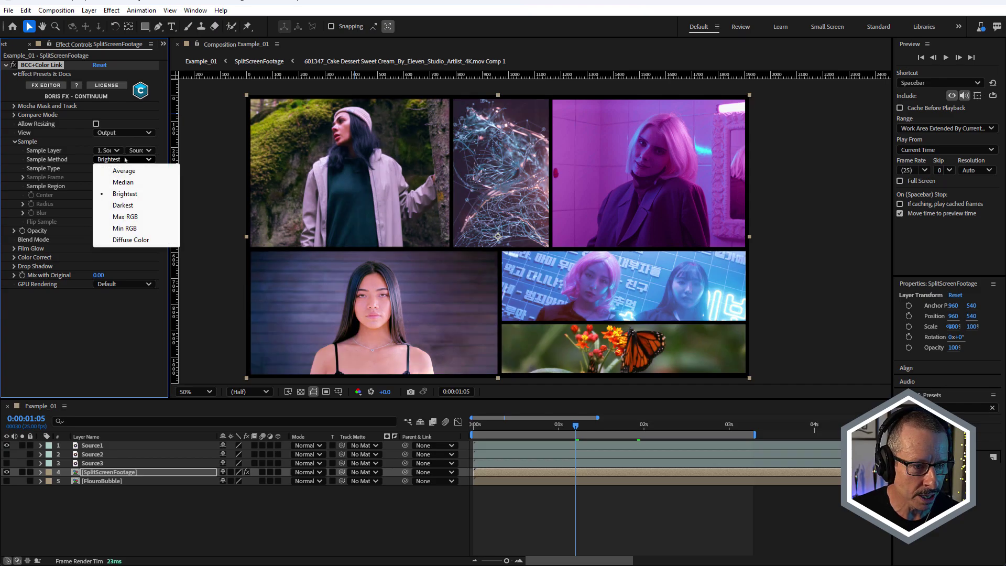
pyautogui.click(127, 204)
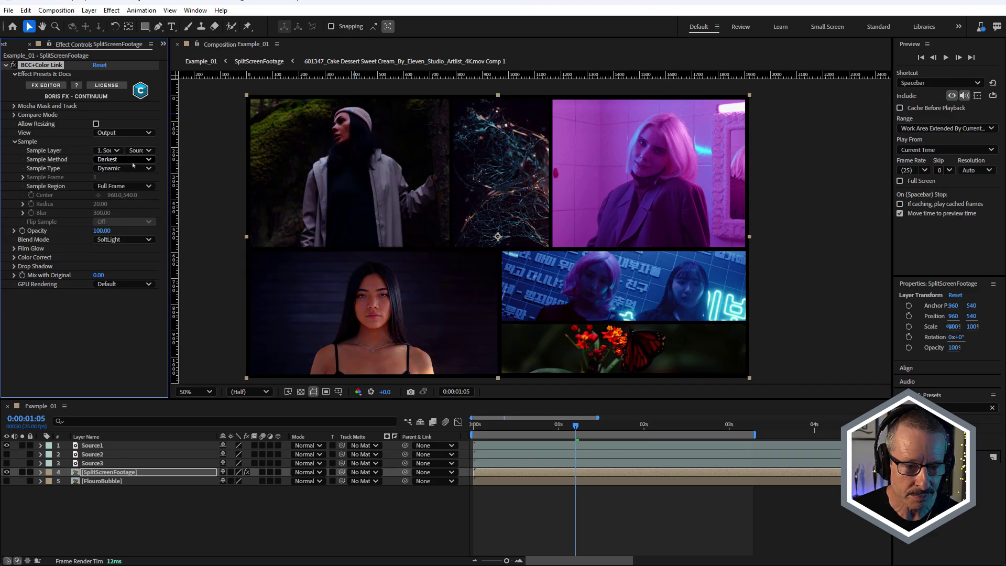
pyautogui.click(129, 159)
pyautogui.click(125, 171)
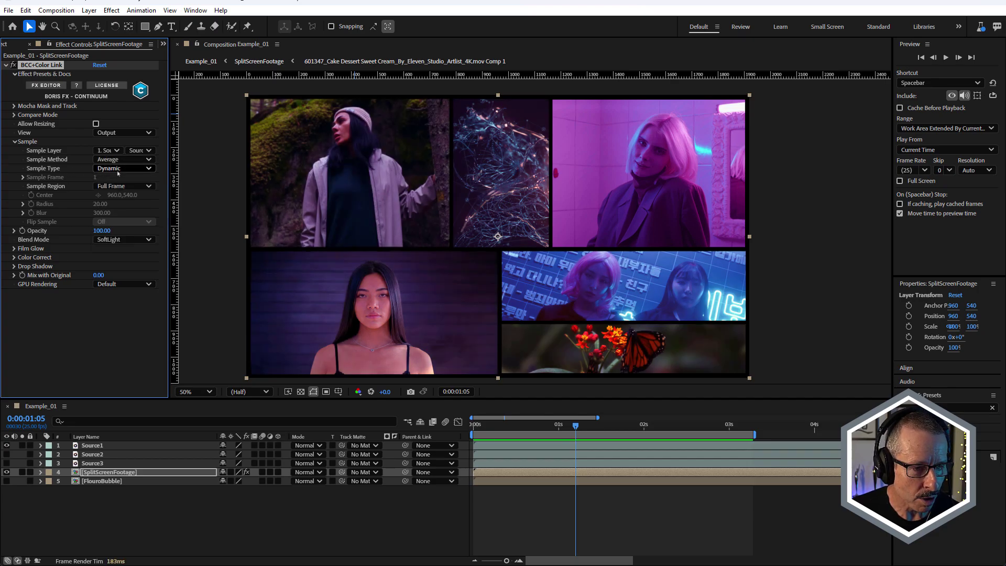
# - Try the Static sample type for the Color Link effect and switch it back to Dynamic
pyautogui.click(116, 168)
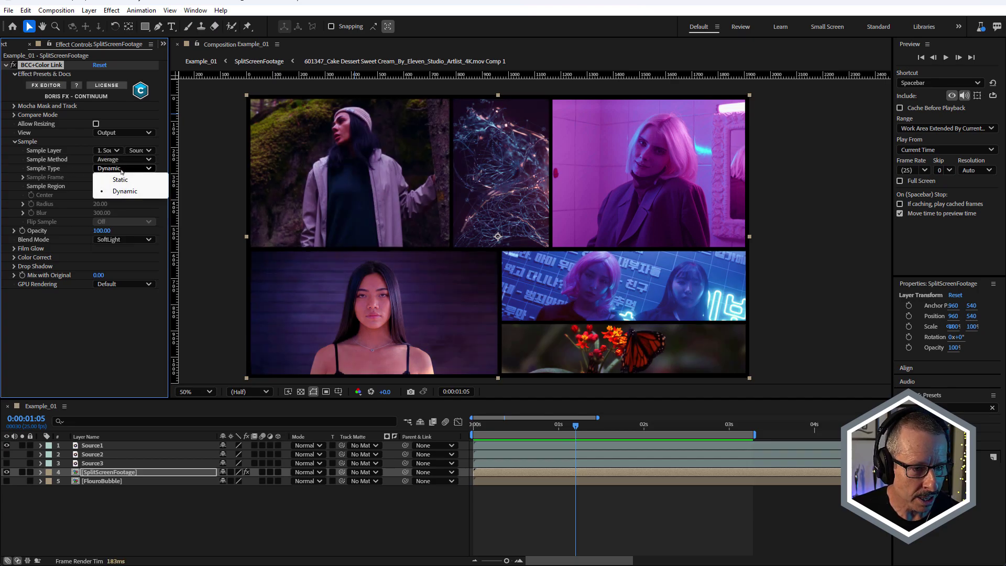
pyautogui.click(59, 167)
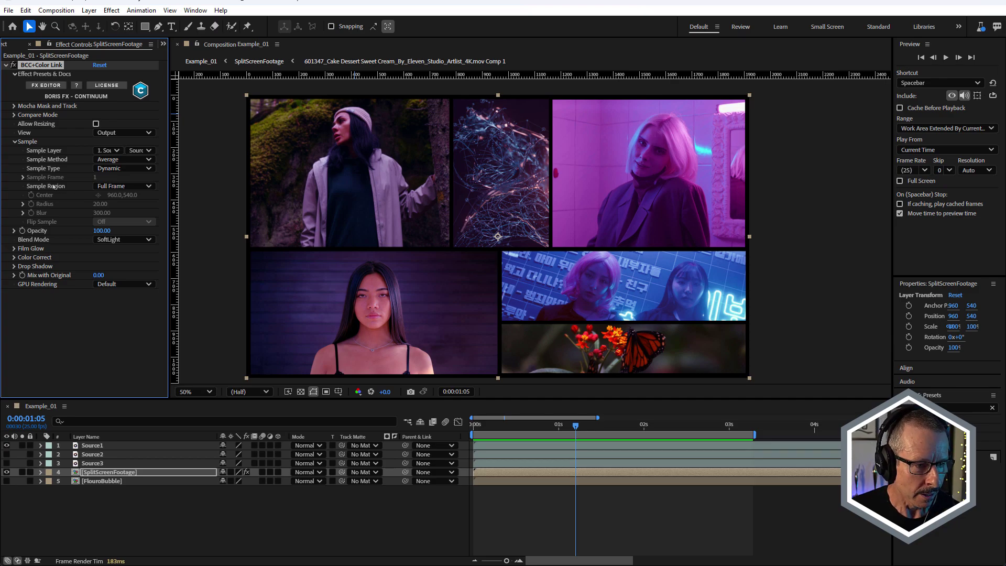
pyautogui.click(98, 168)
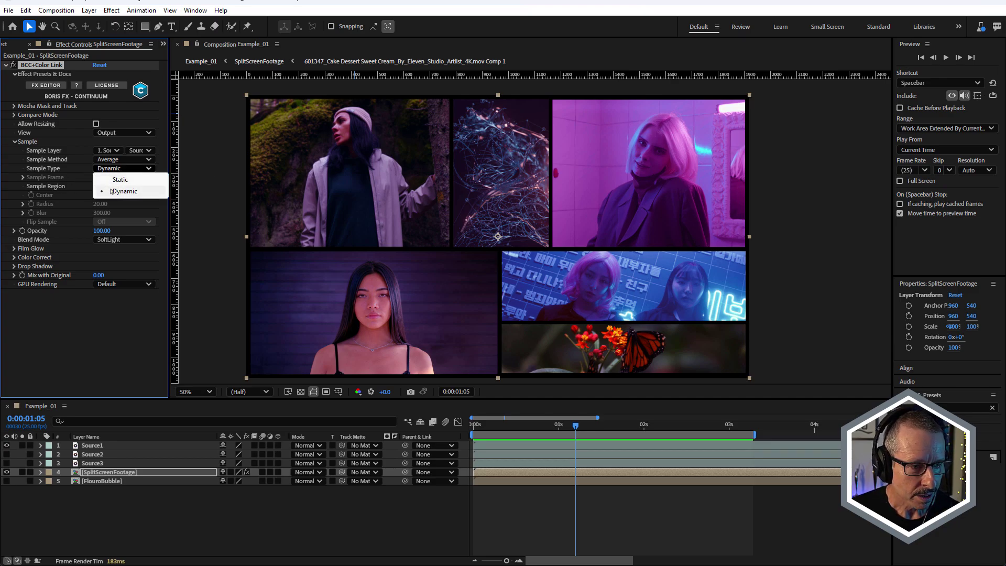
pyautogui.click(107, 179)
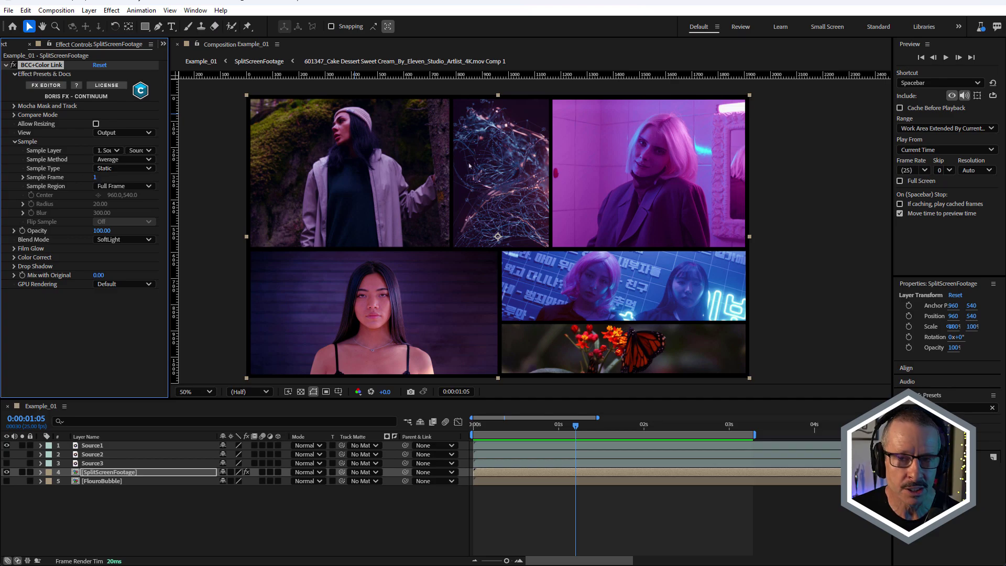
pyautogui.click(123, 169)
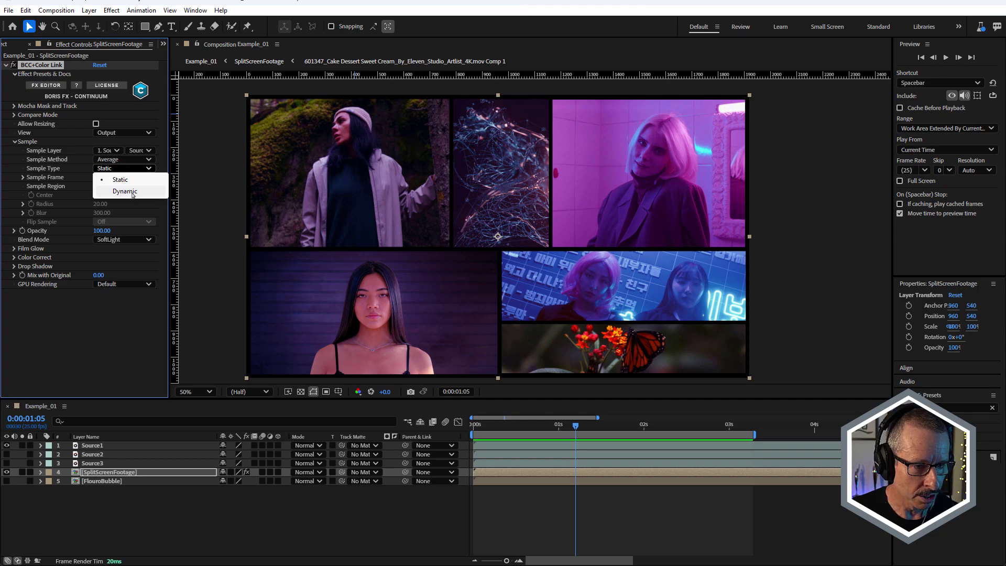
pyautogui.click(125, 191)
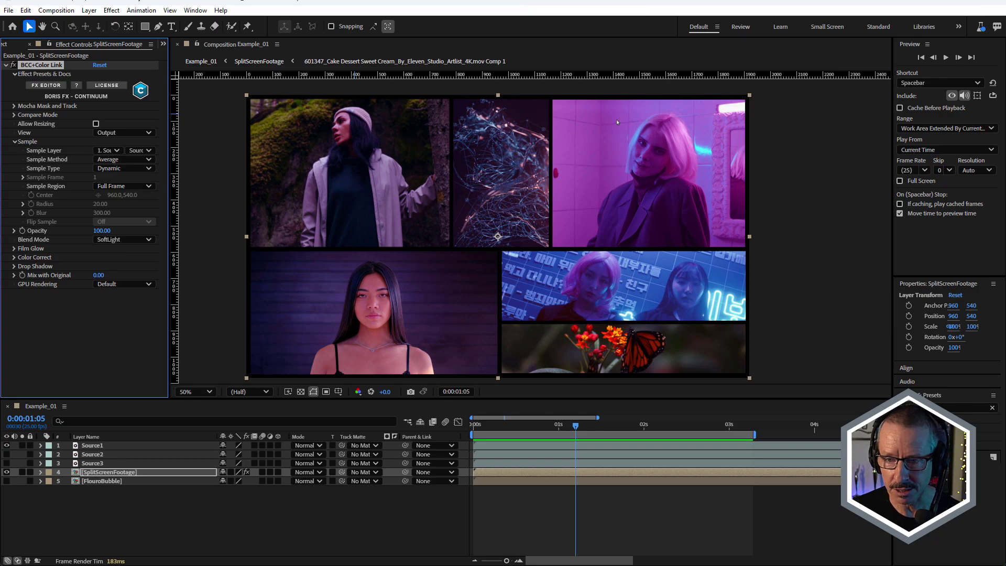
# - Set the sample region to Point Radius and place its center on the bright light above the mirror, at about 1858, 50
pyautogui.click(129, 187)
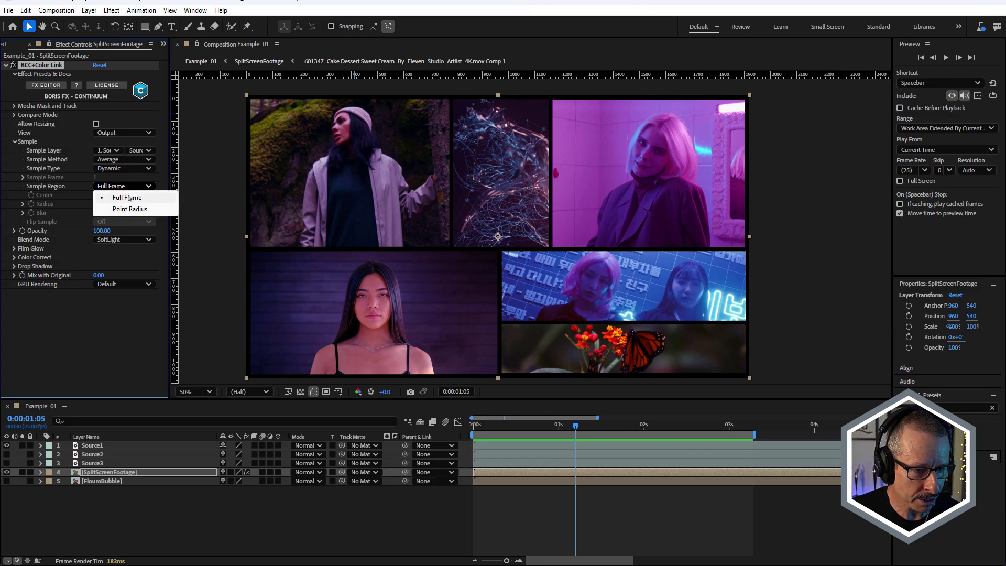
pyautogui.click(130, 207)
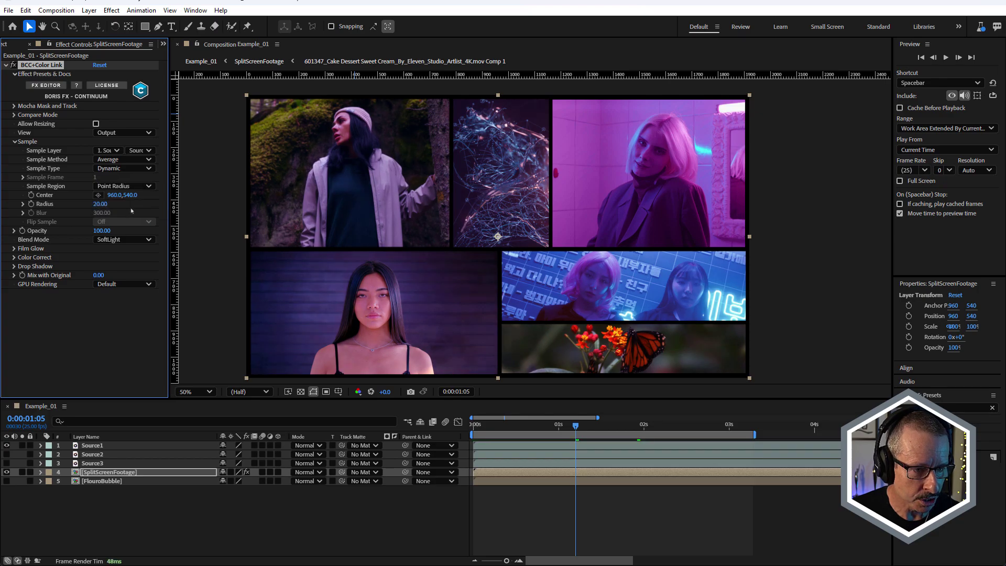
pyautogui.click(98, 195)
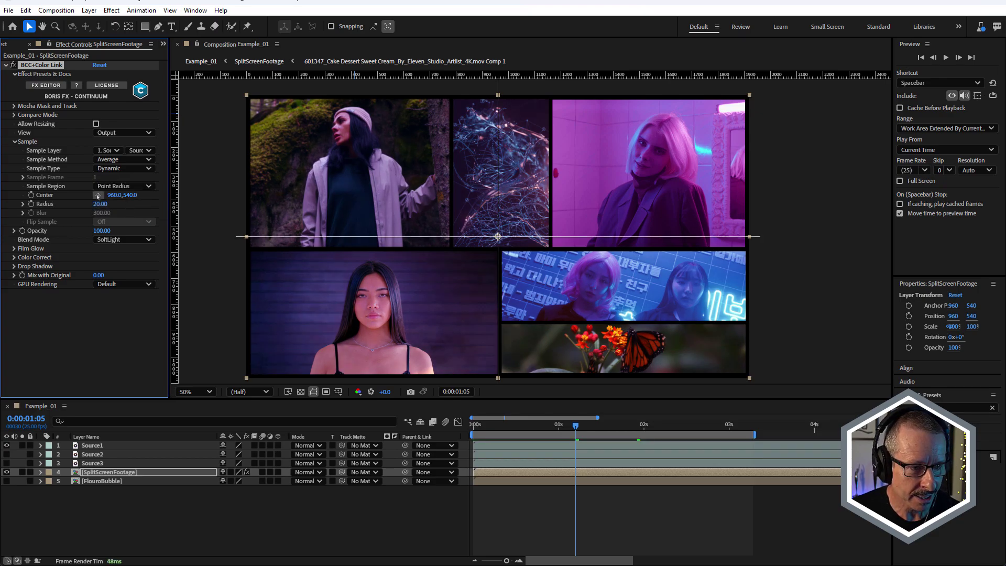
pyautogui.click(733, 106)
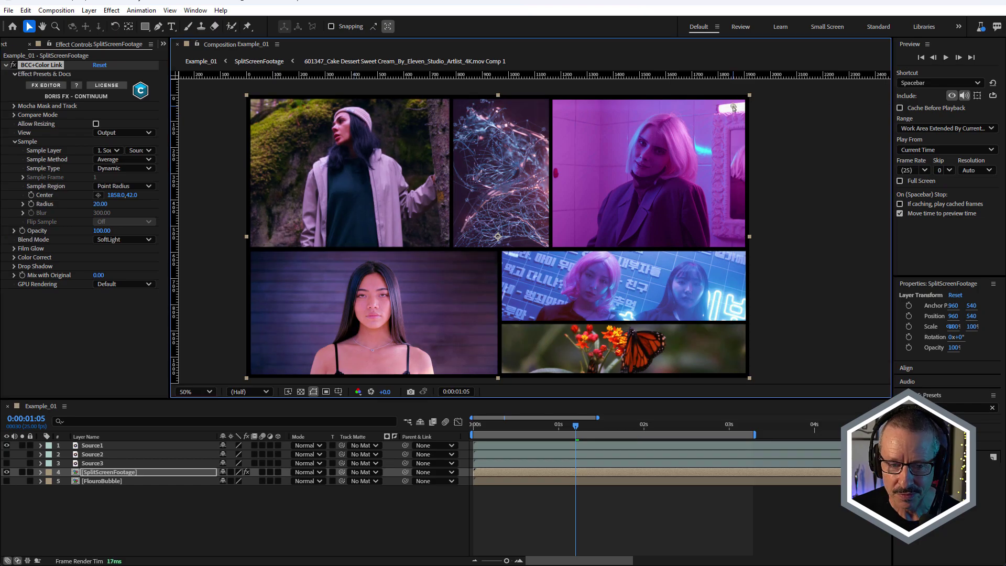
pyautogui.moveTo(733, 106); pyautogui.dragTo(733, 109)
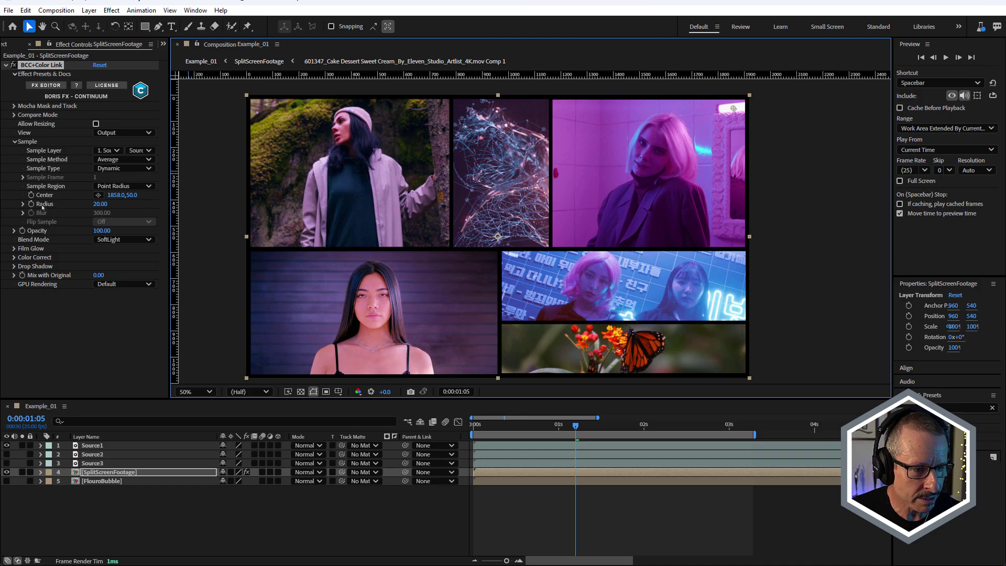
# - Try a sample radius of 1.00, undo it, and set the sample region back to Full Frame
pyautogui.moveTo(100, 204); pyautogui.dragTo(58, 218)
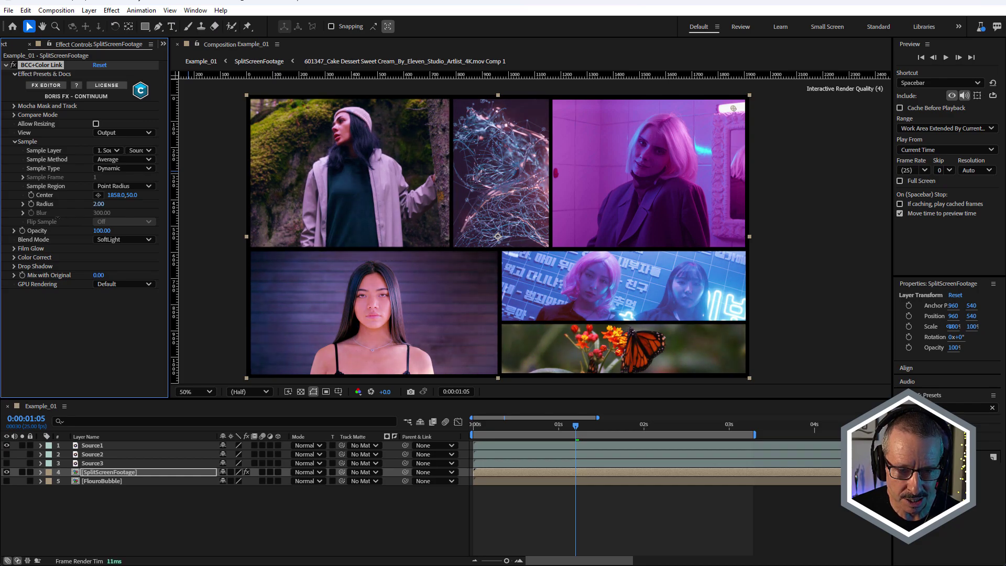
pyautogui.click(733, 109)
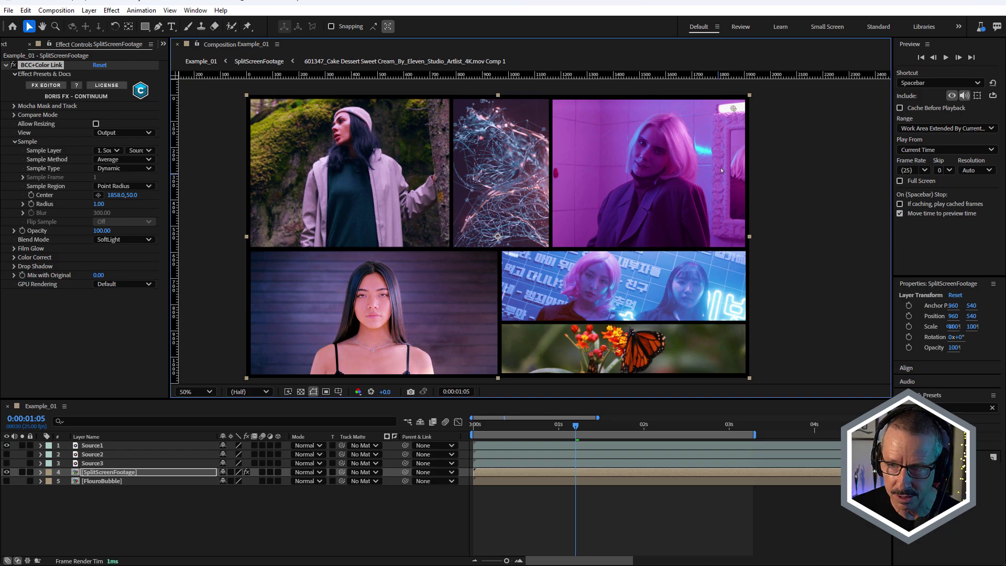
pyautogui.hotkey('ctrl', 'z')
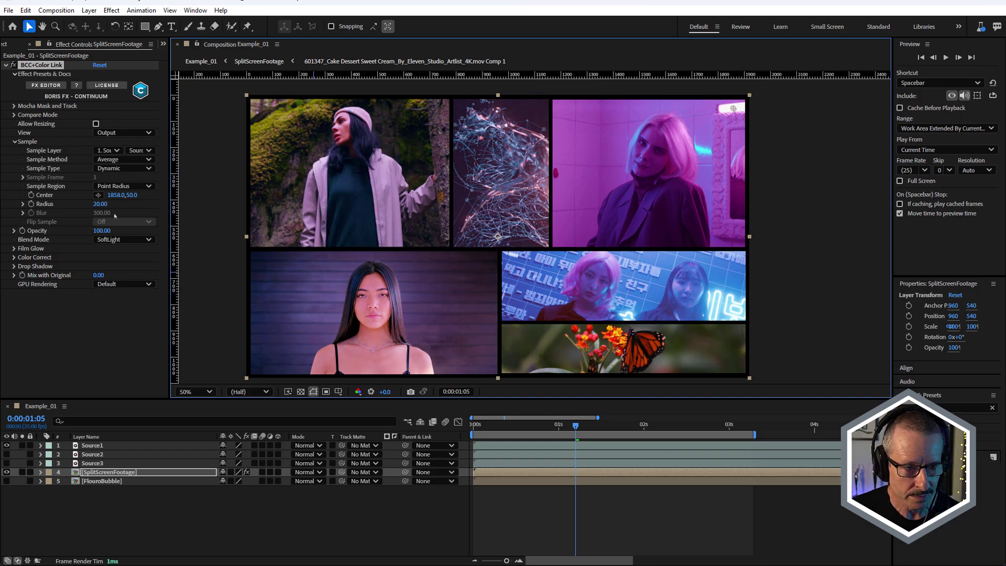
pyautogui.click(126, 186)
pyautogui.click(122, 195)
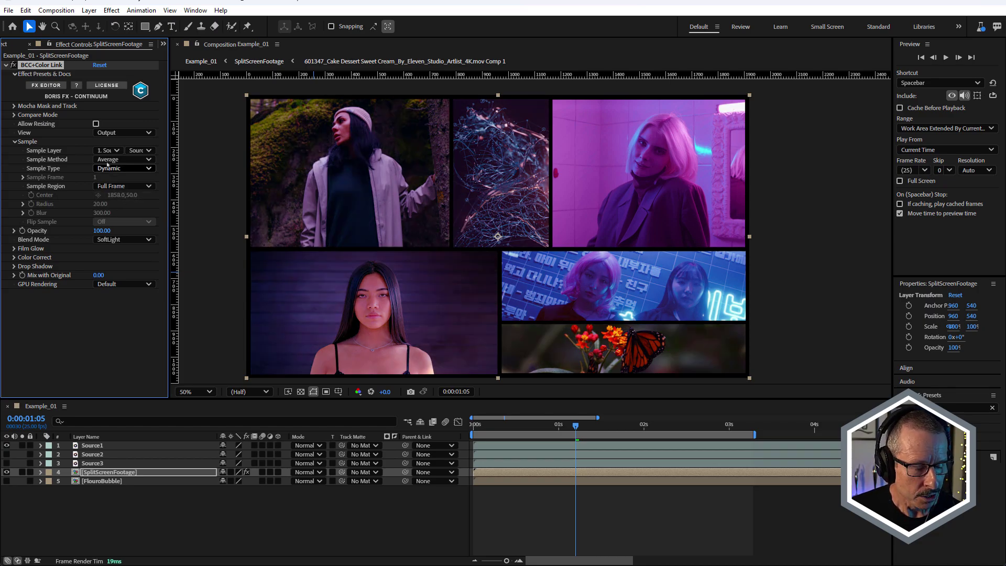
# - Try the HardLight blend mode for the Color Link effect, undo it, and review the other available blend modes
pyautogui.moveTo(101, 231)
pyautogui.mouseDown()
pyautogui.moveTo(62, 231)
pyautogui.moveTo(117, 232)
pyautogui.mouseUp()
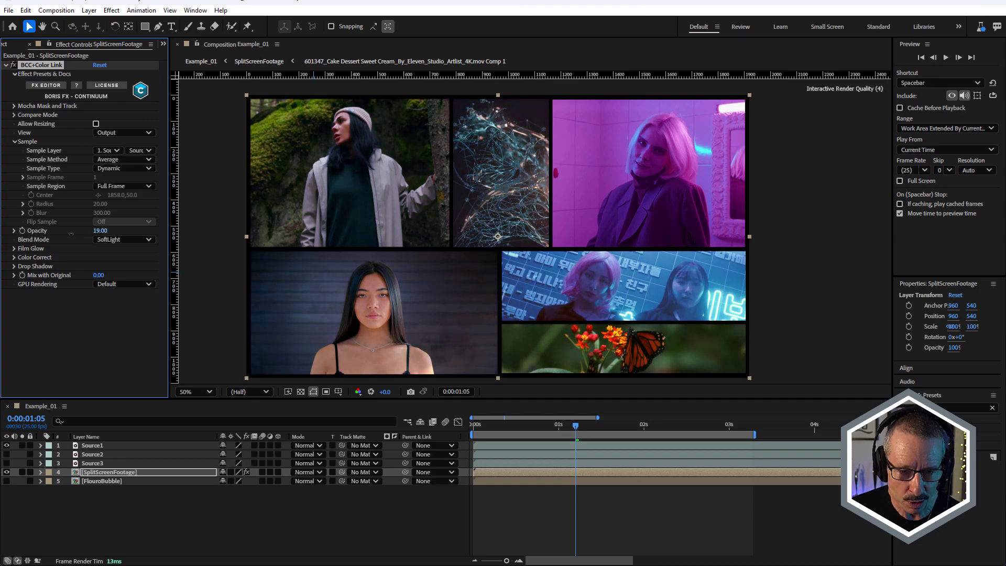
pyautogui.click(126, 239)
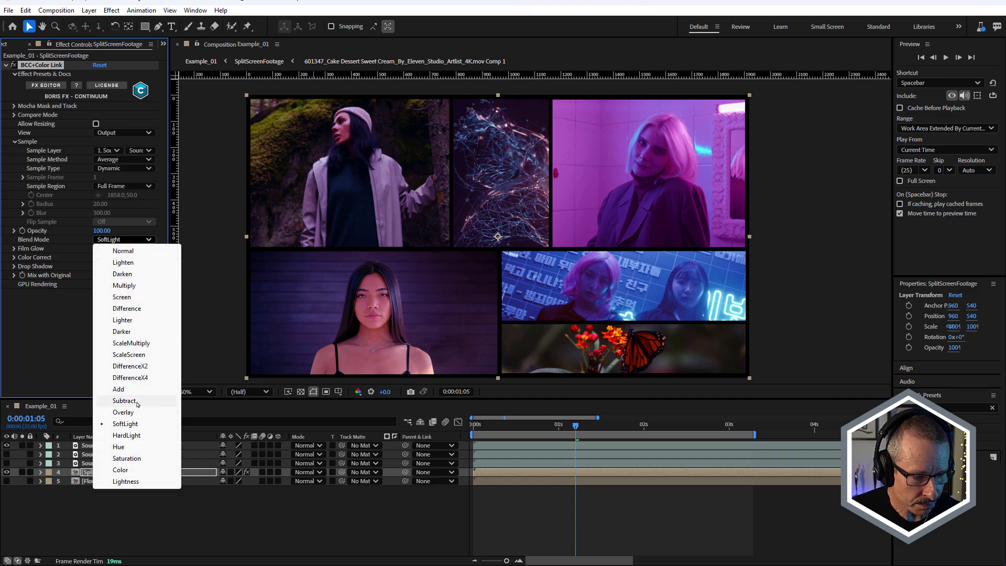
pyautogui.click(126, 435)
pyautogui.hotkey('ctrl', 'z')
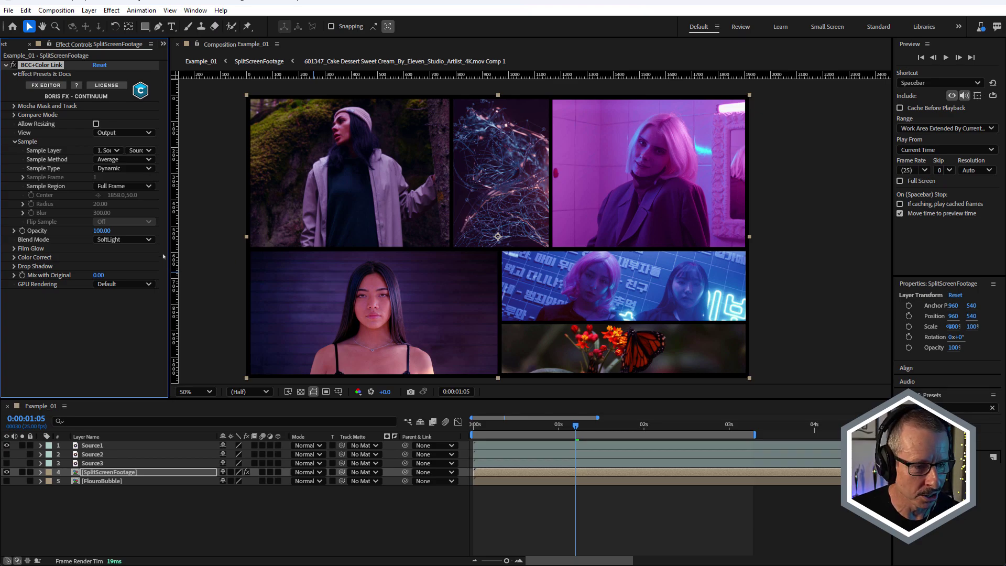
pyautogui.click(125, 239)
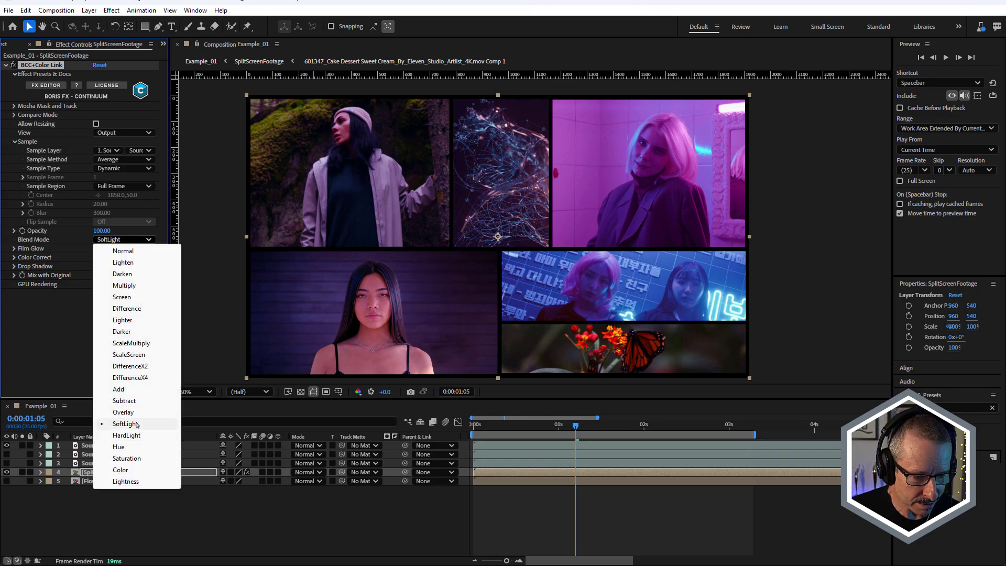
pyautogui.click(43, 339)
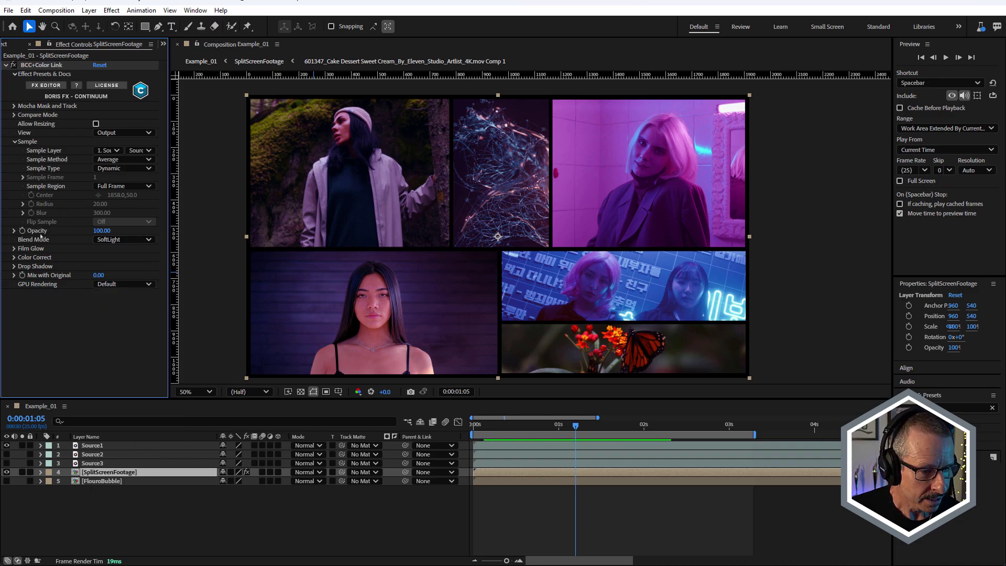
# - Enable Color Correct in the Color Link effect and set the effect's blend mode to Overlay
pyautogui.click(14, 257)
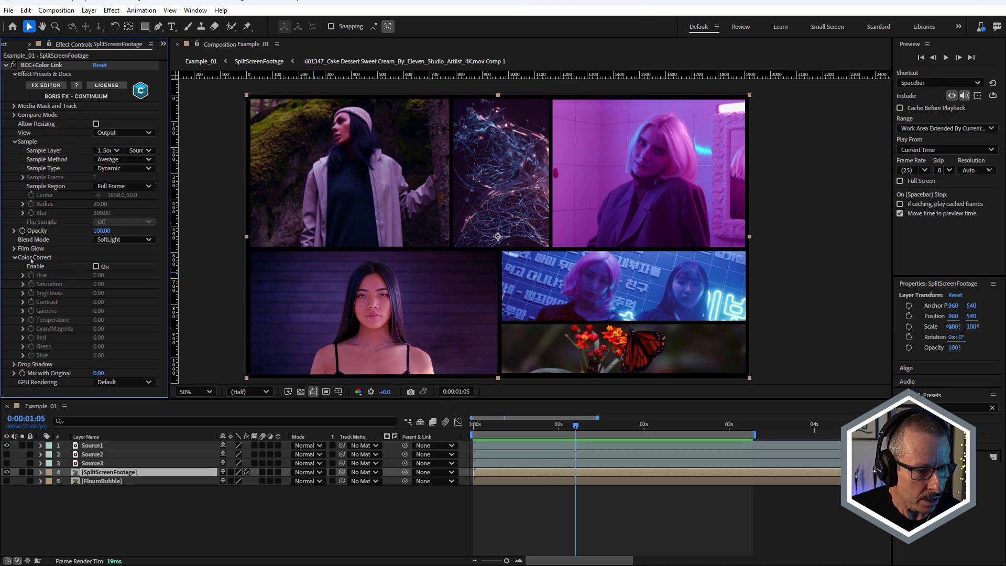
pyautogui.click(96, 267)
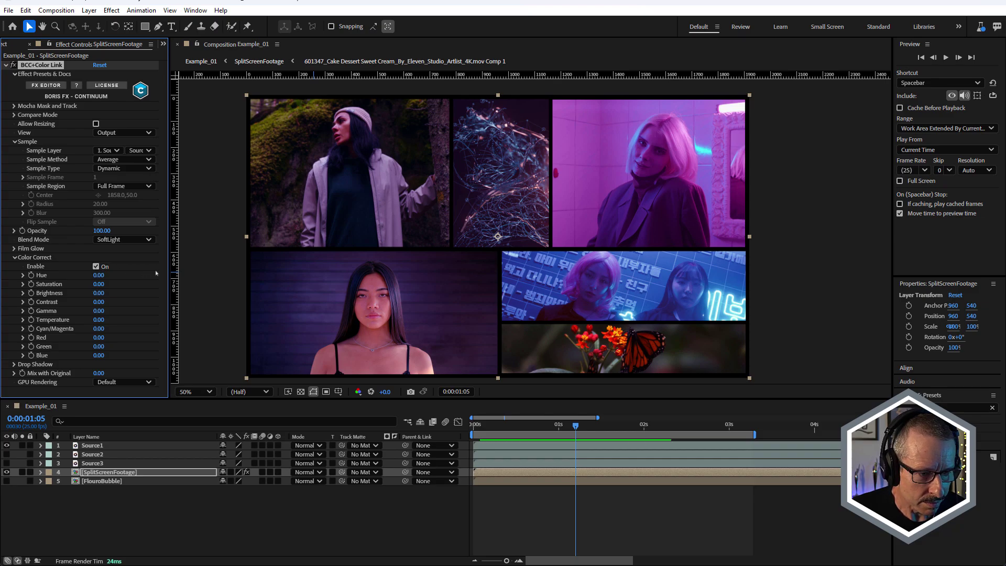
pyautogui.click(124, 240)
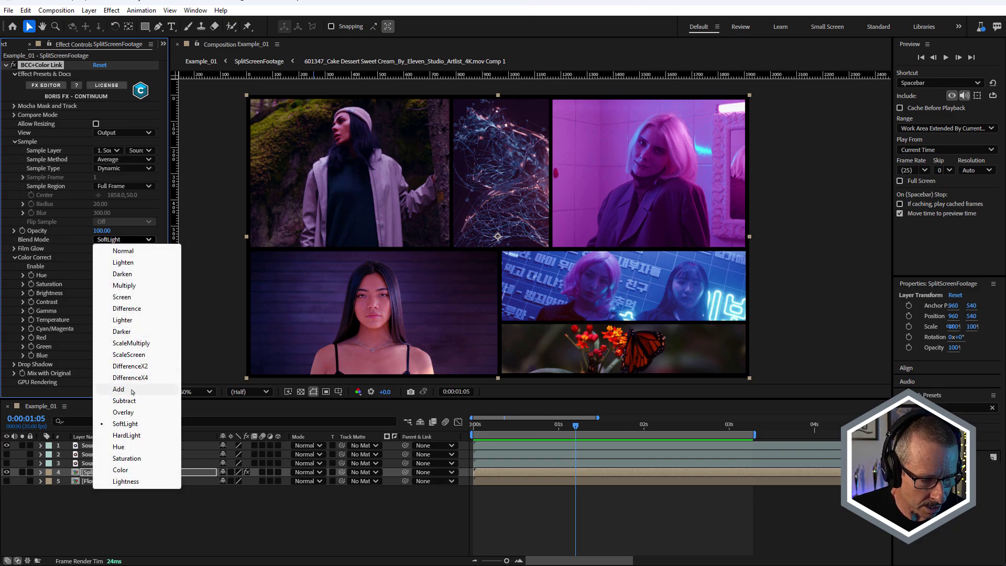
pyautogui.click(123, 412)
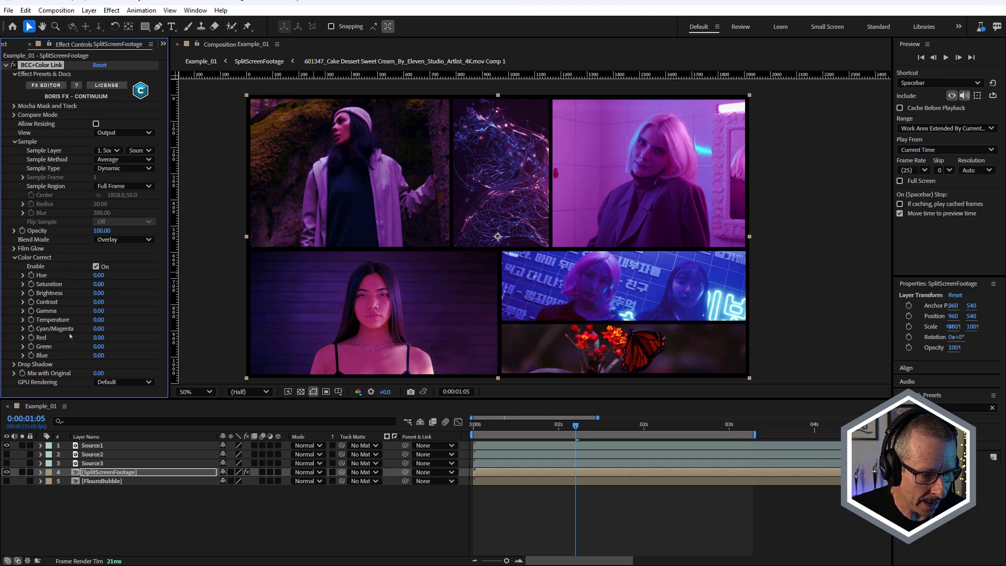
pyautogui.click(94, 307)
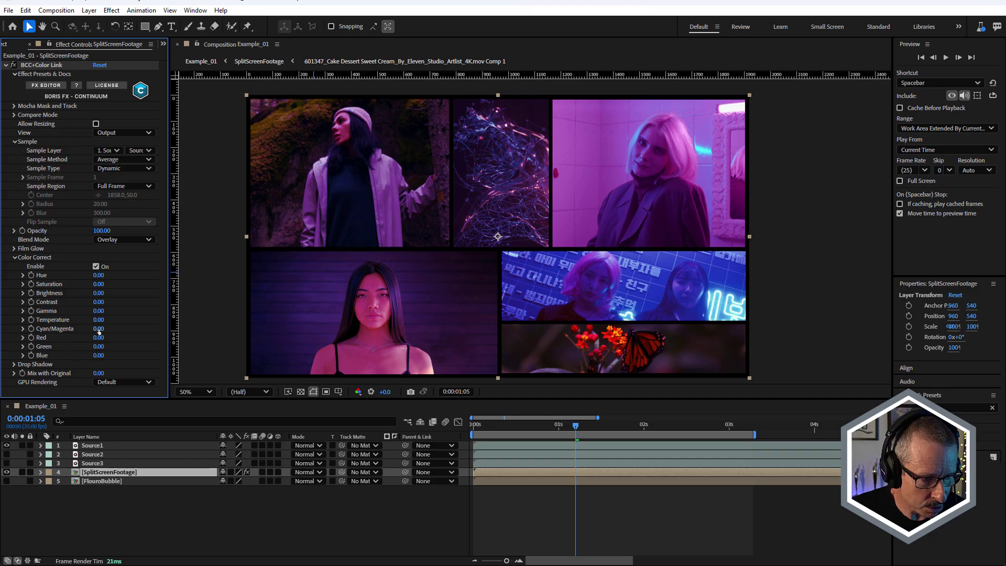
# - Try a Cyan/Magenta change and undo it, and set Color Correct's Saturation to -32 and Brightness to 16
pyautogui.moveTo(99, 329); pyautogui.dragTo(89, 329)
pyautogui.hotkey('ctrl', 'z')
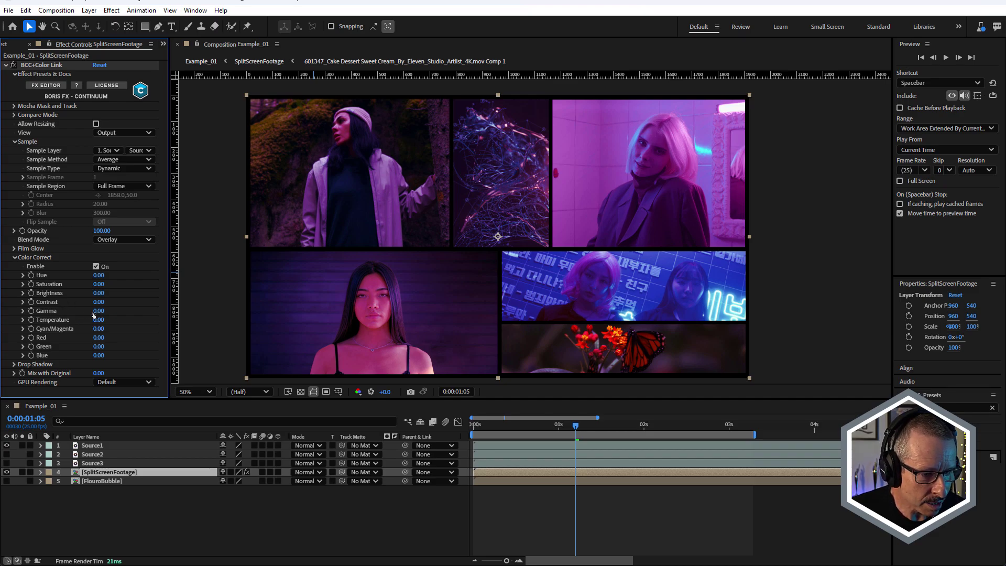
pyautogui.moveTo(97, 312); pyautogui.dragTo(91, 286)
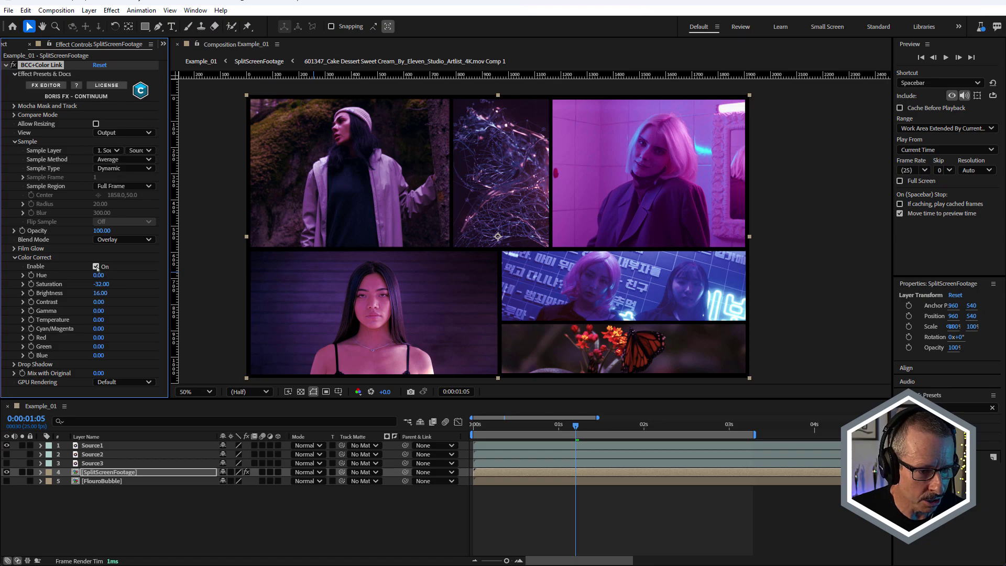
# - Set the Color Link blend mode to SoftLight with Color Correct disabled, and collapse the Color Correct settings
pyautogui.click(124, 239)
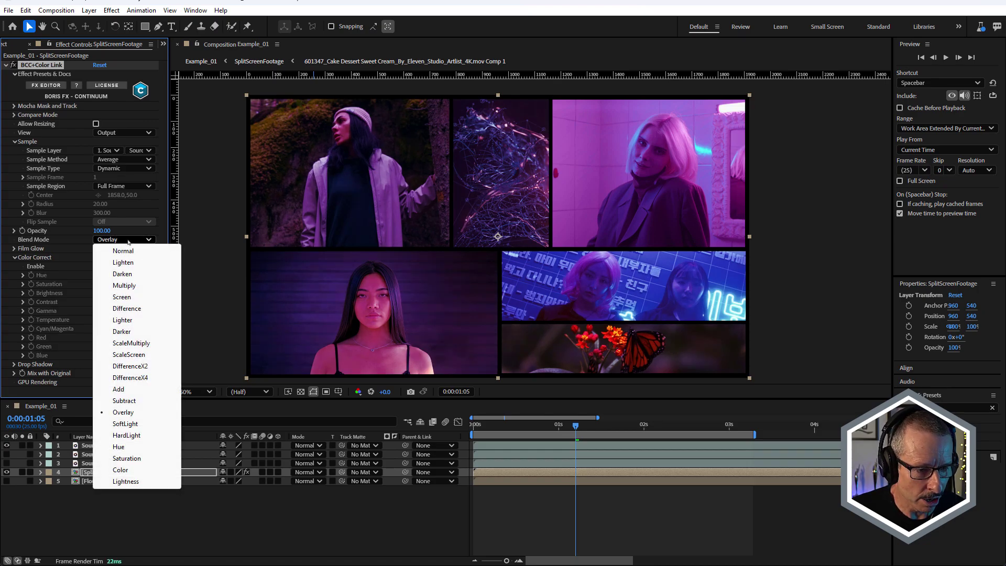
pyautogui.click(126, 424)
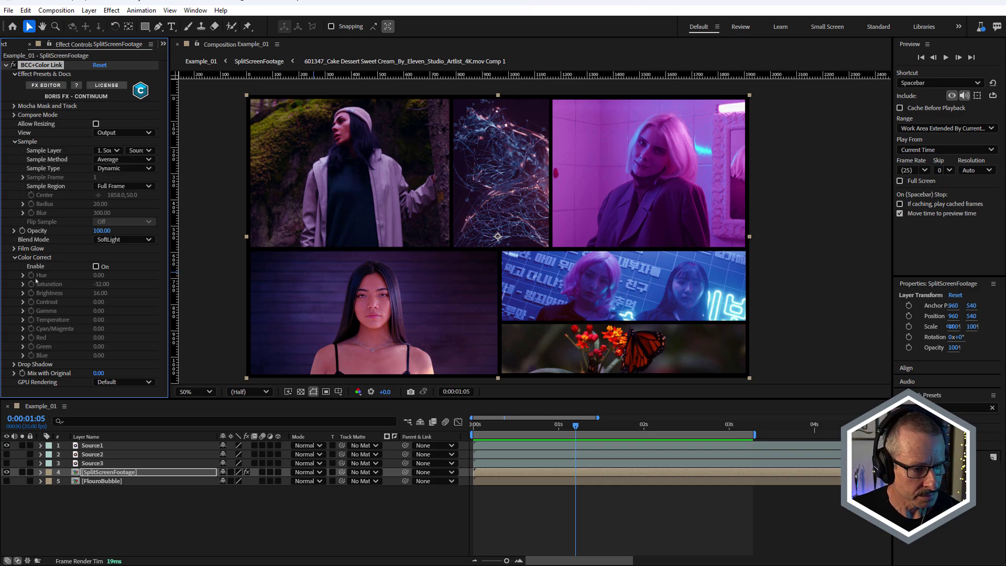
pyautogui.click(15, 257)
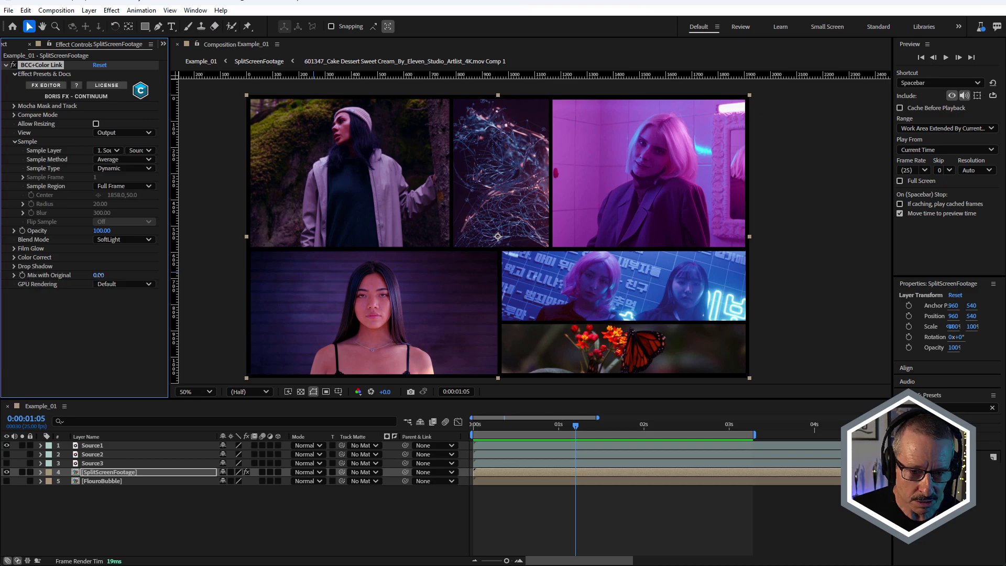
# - Try a Mix with Original value of 43 on the Color Link effect
pyautogui.moveTo(99, 275)
pyautogui.mouseDown()
pyautogui.moveTo(114, 275)
pyautogui.moveTo(91, 276)
pyautogui.mouseUp()
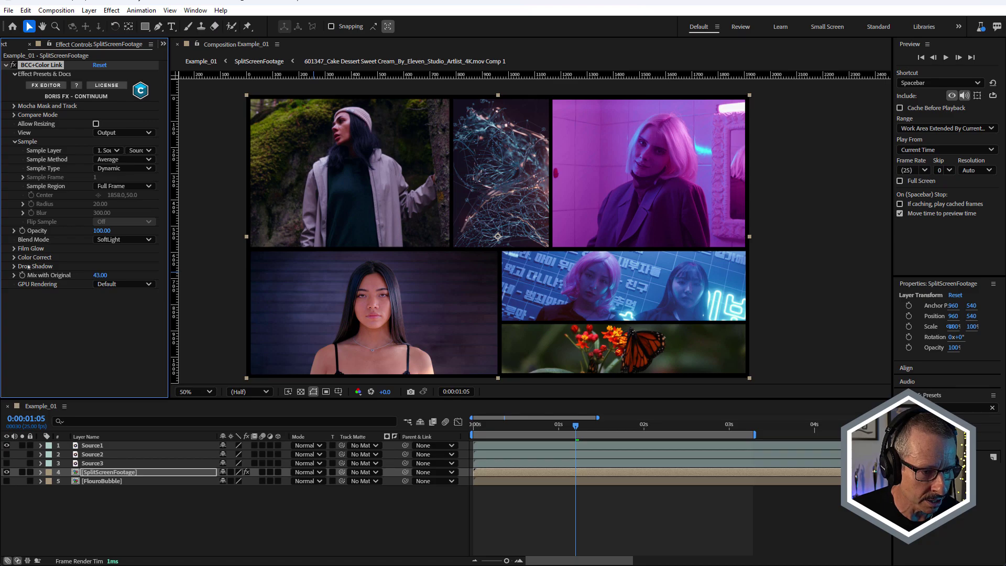
pyautogui.moveTo(101, 276); pyautogui.dragTo(94, 276)
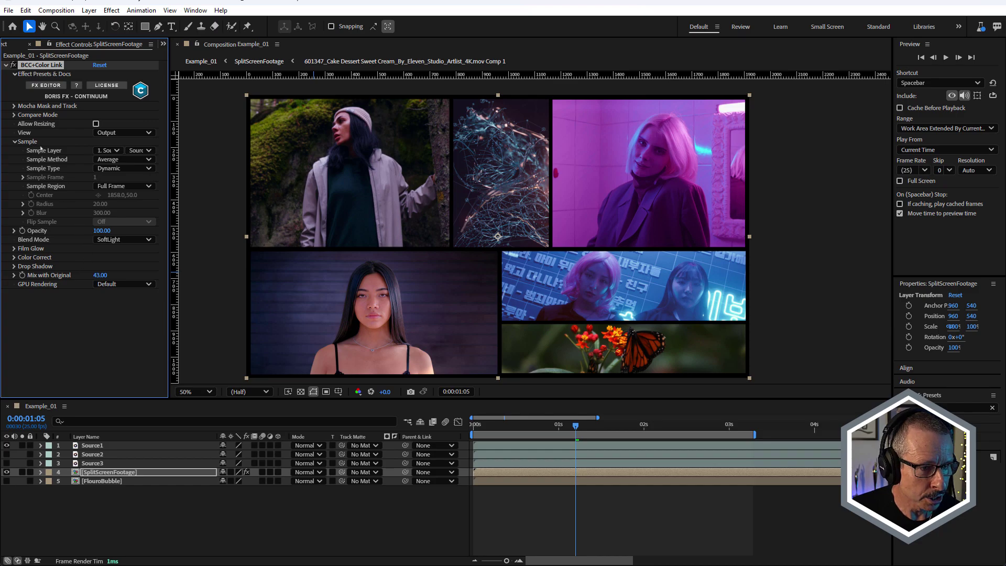
# - Set the Color Link sample layer to Source2 and show the Source2 layer instead of Source1
pyautogui.click(115, 151)
pyautogui.click(122, 188)
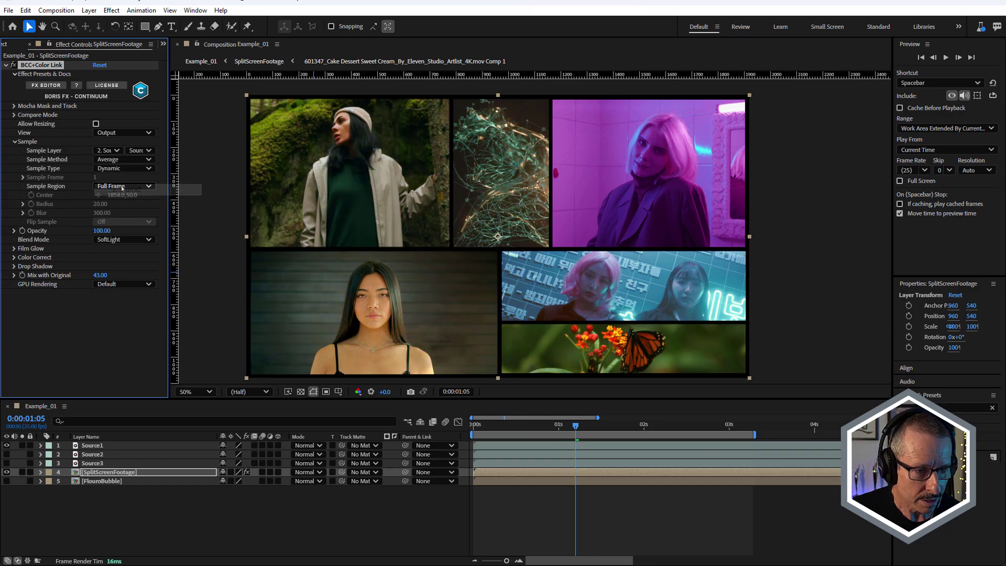
pyautogui.click(7, 454)
pyautogui.click(6, 445)
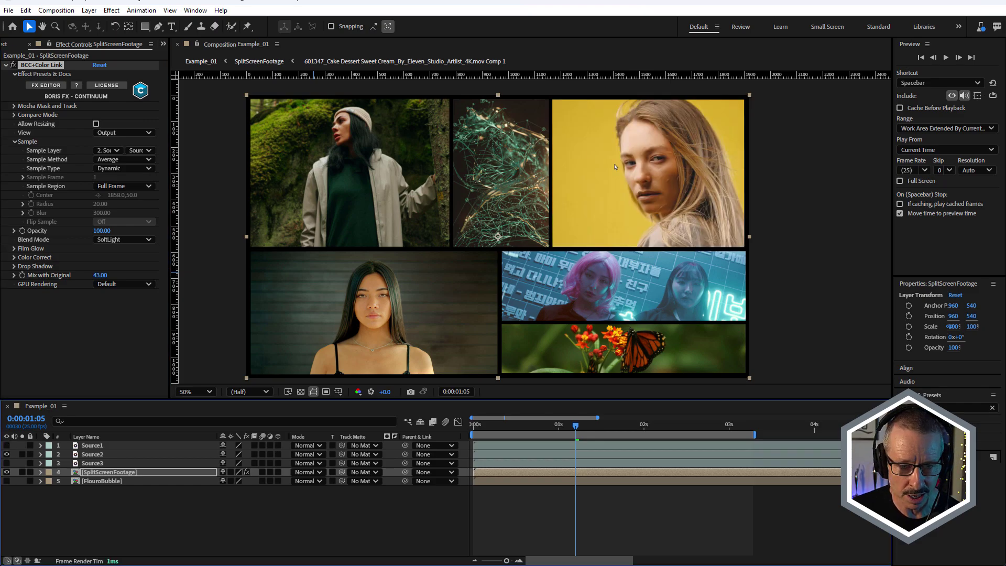
# - Set the Color Link sample layer to Source3 and show the Source3 layer instead of Source2
pyautogui.click(116, 151)
pyautogui.click(120, 203)
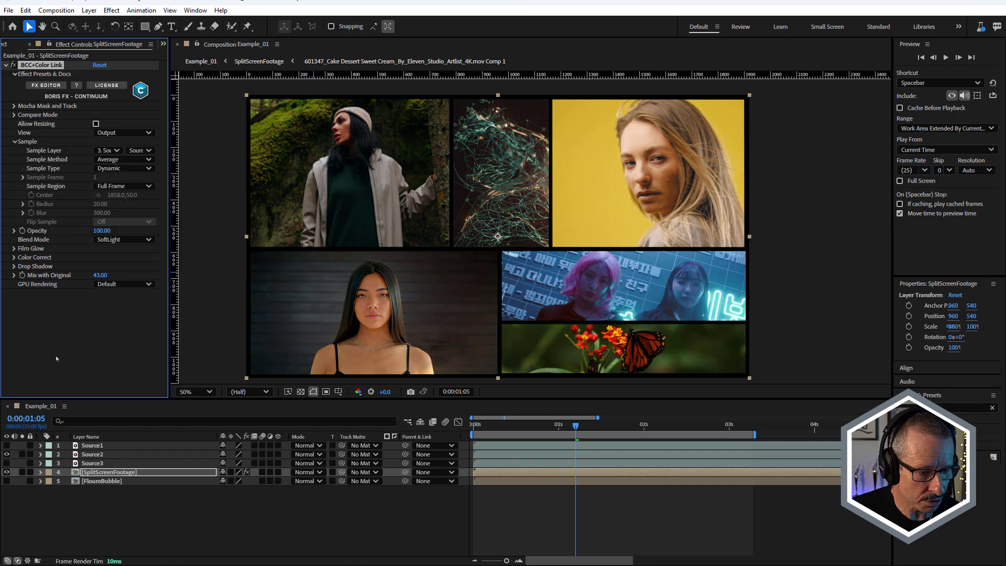
pyautogui.click(6, 463)
pyautogui.click(7, 454)
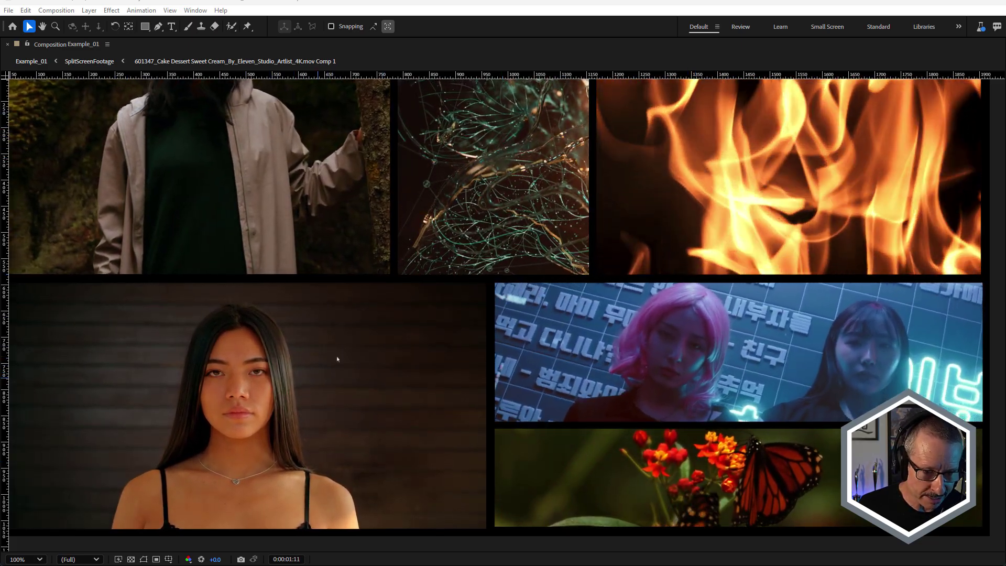
# - Restore the maximized composition view to its normal size and set the Color Link sample method to Median
pyautogui.click(342, 346)
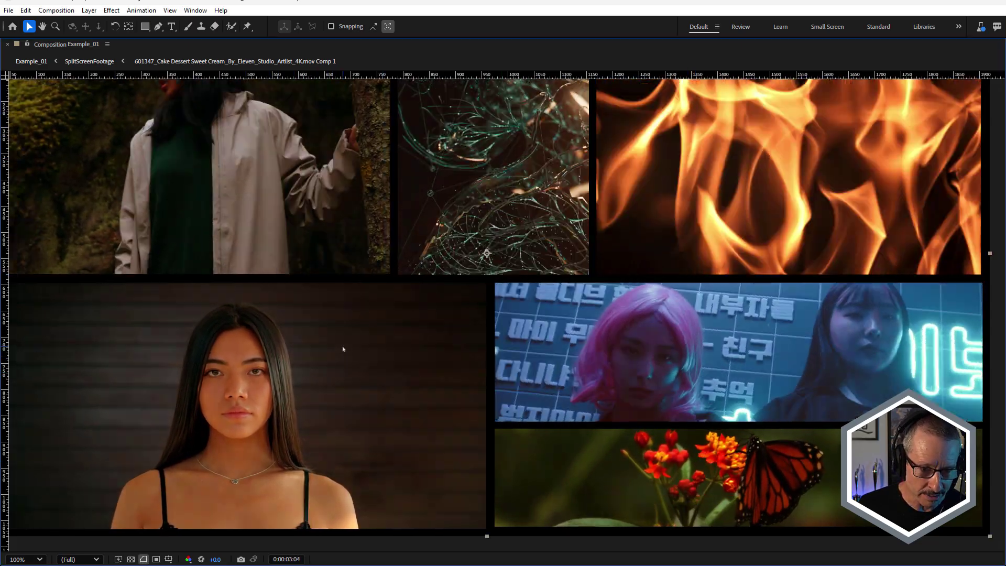
pyautogui.press('`')
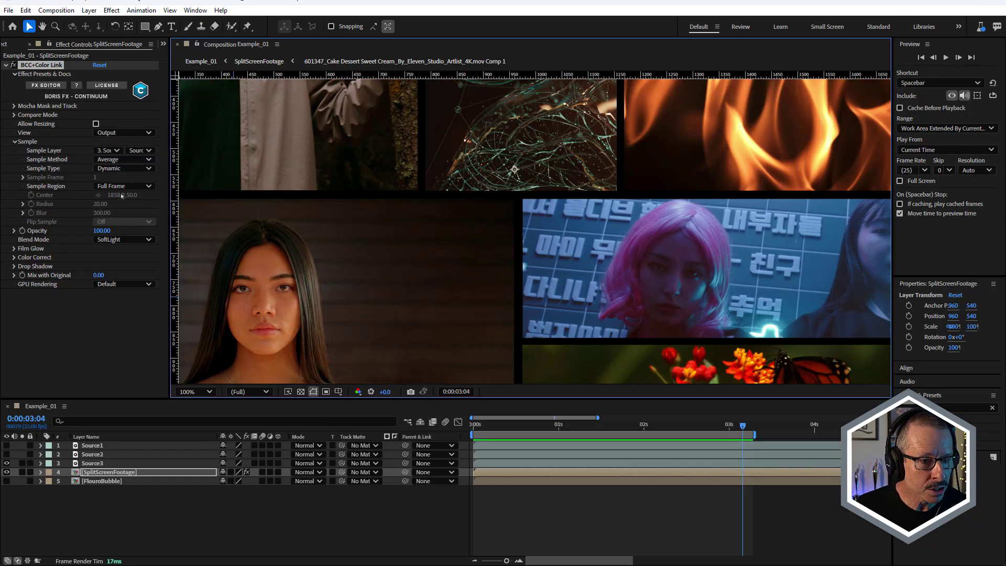
pyautogui.click(123, 160)
pyautogui.click(128, 182)
pyautogui.click(348, 273)
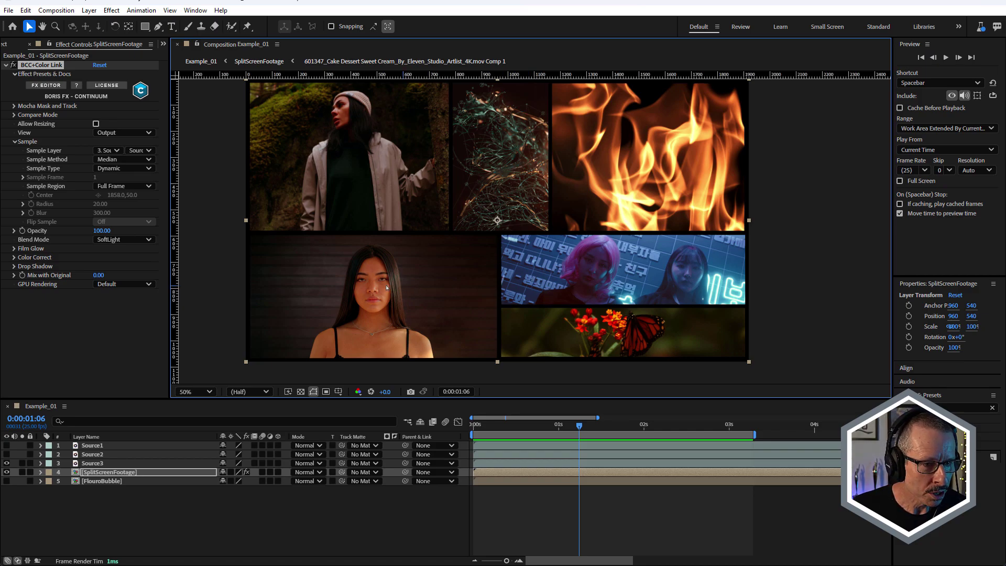
# - Set the Color Link sample method to Diffuse Color and reduce the sample Blur to 0
pyautogui.click(132, 161)
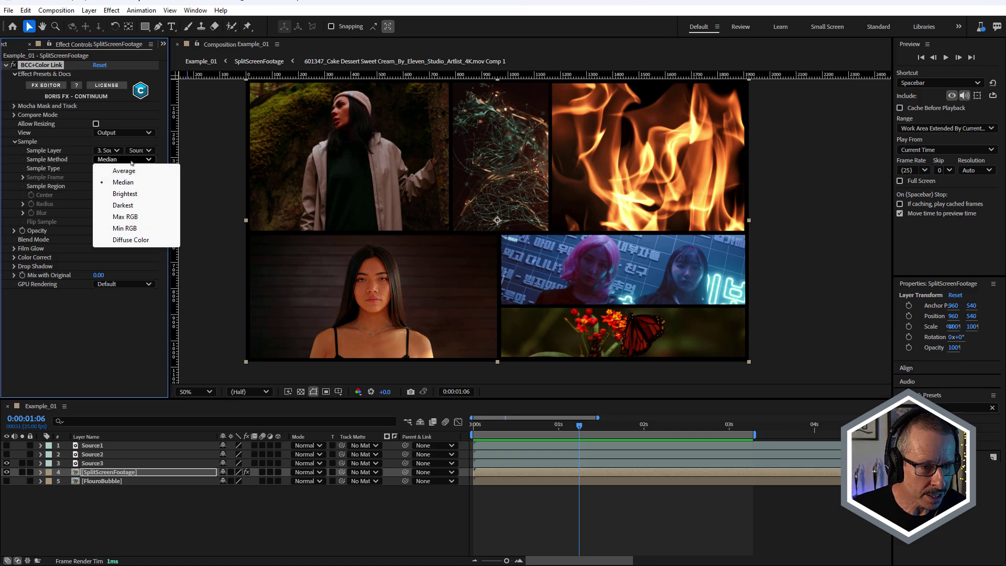
pyautogui.click(152, 243)
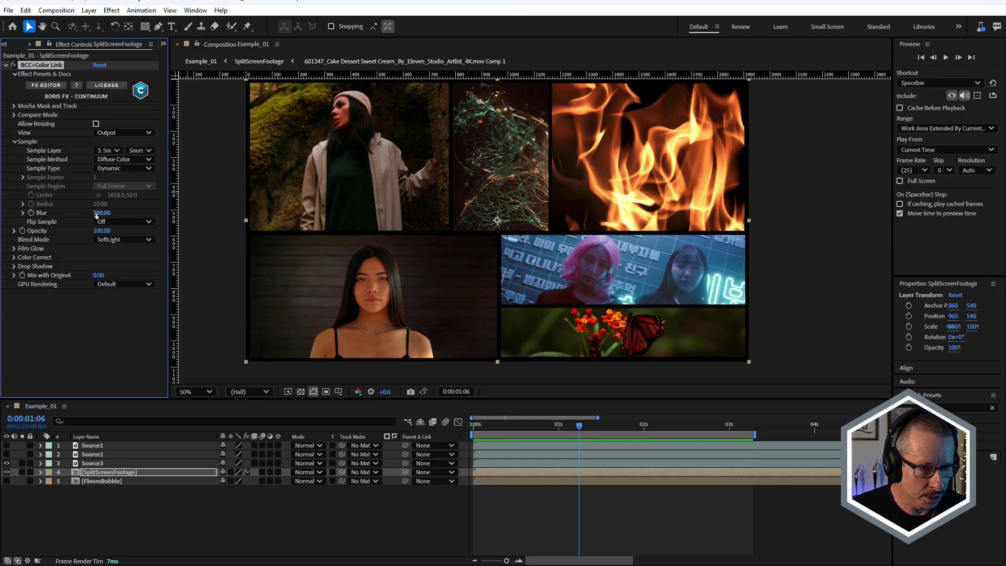
pyautogui.moveTo(98, 212); pyautogui.dragTo(77, 214)
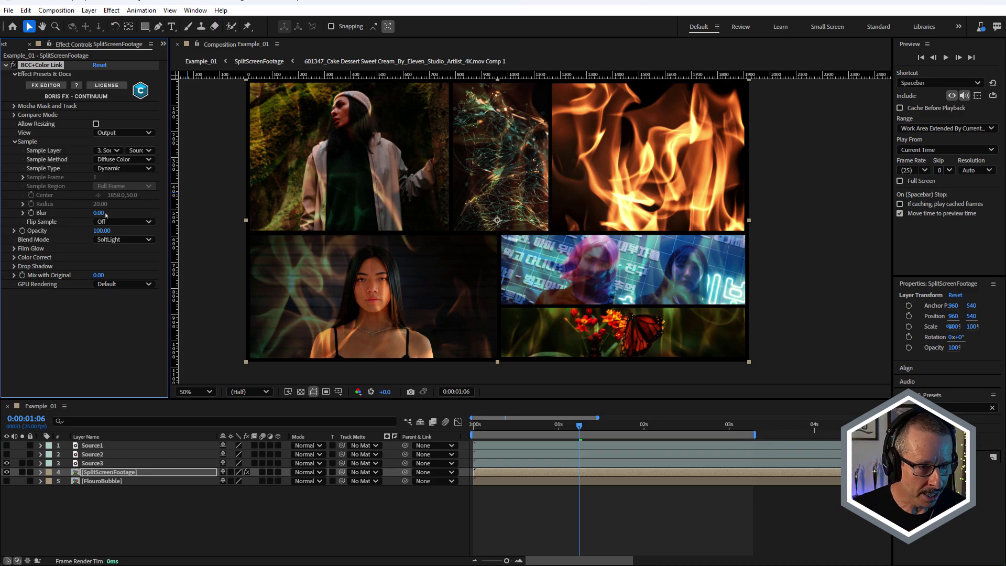
# - Set the sample Blur to 40 and scrub through the composition to 0:00:01:12 to check the softened flames
pyautogui.write('90')
pyautogui.press('Return')
pyautogui.moveTo(102, 213); pyautogui.dragTo(101, 214)
pyautogui.hotkey('ctrl', 'z')
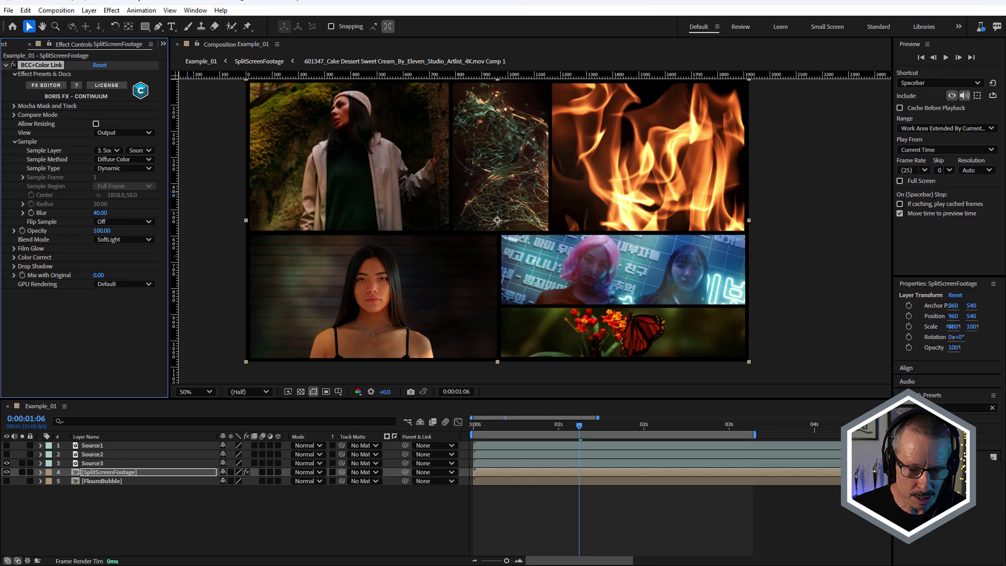
pyautogui.click(544, 426)
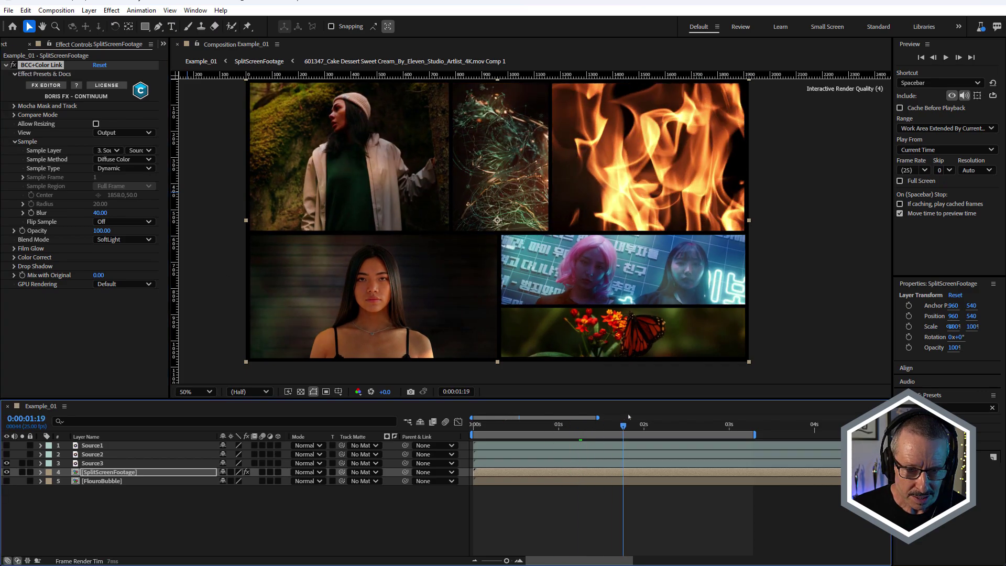
pyautogui.moveTo(555, 414); pyautogui.dragTo(599, 452)
pyautogui.press('pageup')
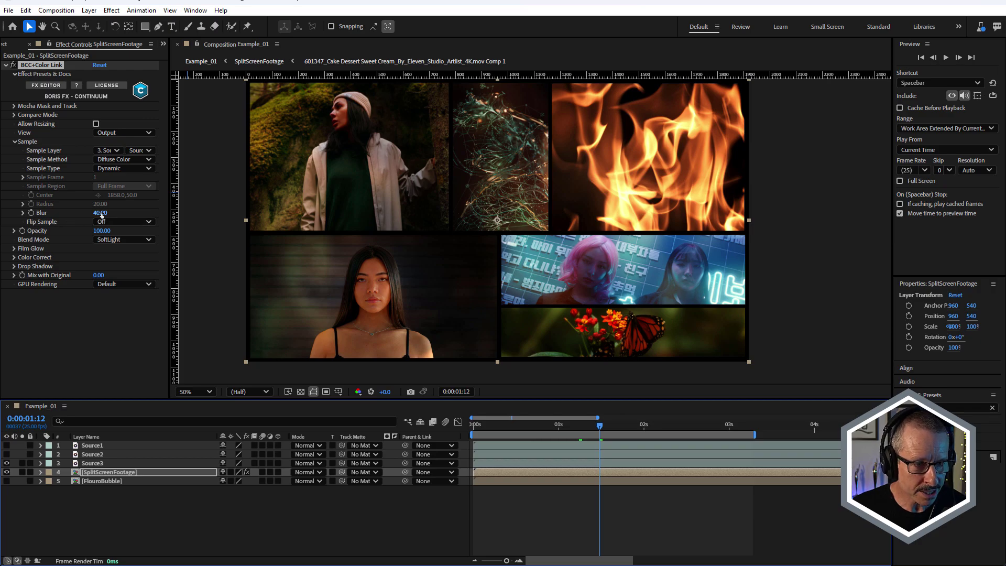
# - Set the sample Blur to 0 and set Flip Sample to Flip X
pyautogui.moveTo(100, 212); pyautogui.dragTo(76, 213)
pyautogui.click(119, 223)
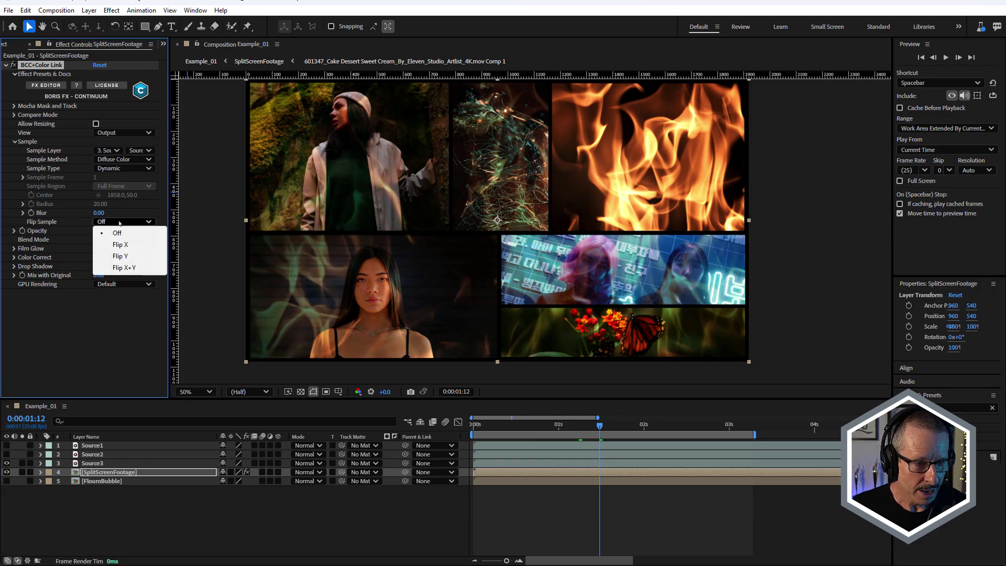
pyautogui.click(121, 244)
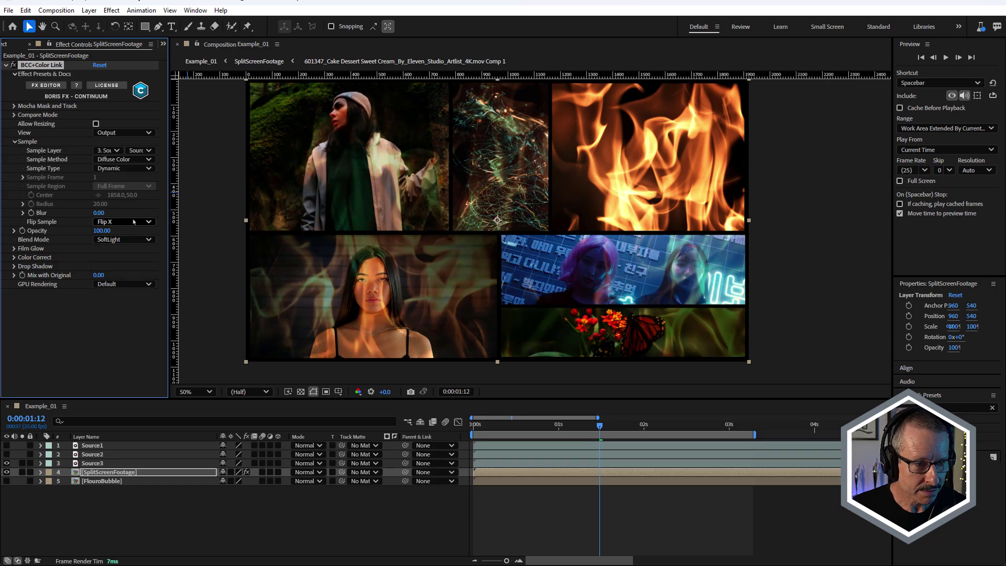
# - Try Flip Y for the sample, set Flip Sample to Flip X+Y, and scrub the timeline to 0:00:01:04
pyautogui.moveTo(594, 428); pyautogui.dragTo(620, 430)
pyautogui.click(124, 221)
pyautogui.click(125, 256)
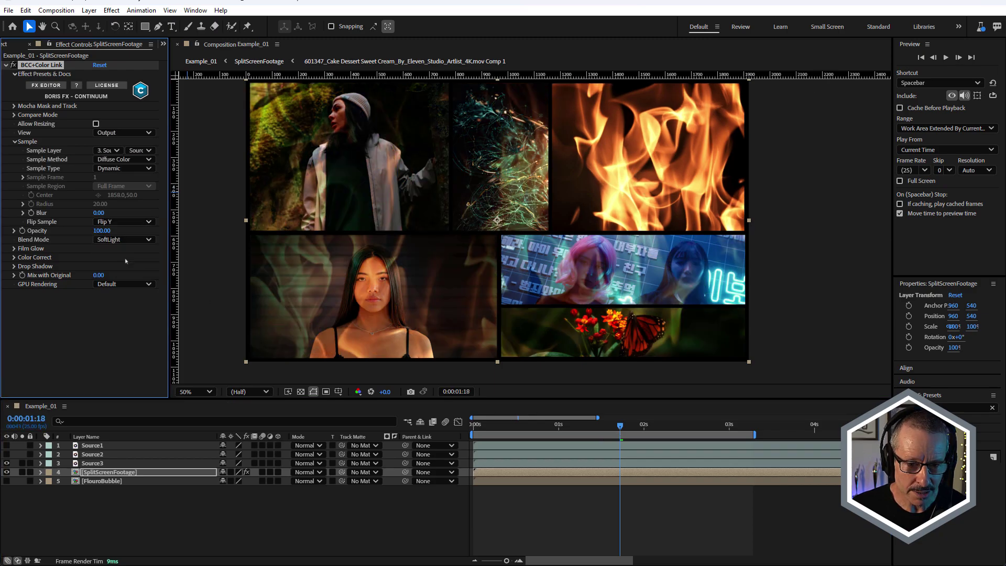
pyautogui.click(124, 221)
pyautogui.click(126, 267)
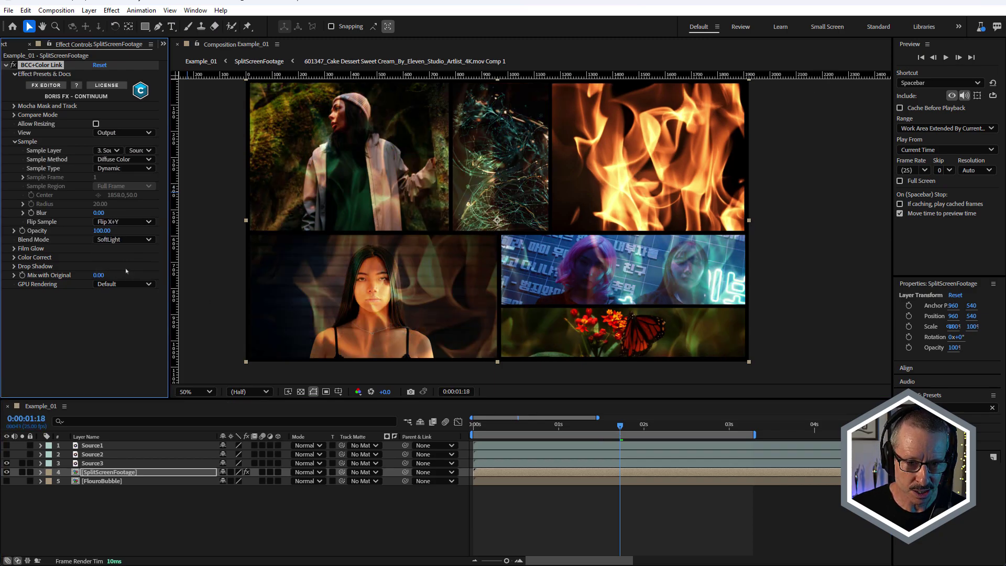
pyautogui.moveTo(619, 427); pyautogui.dragTo(573, 472)
# - Review the sample methods, keep Diffuse Color, and set the sample Blur to 300
pyautogui.click(112, 194)
pyautogui.click(126, 160)
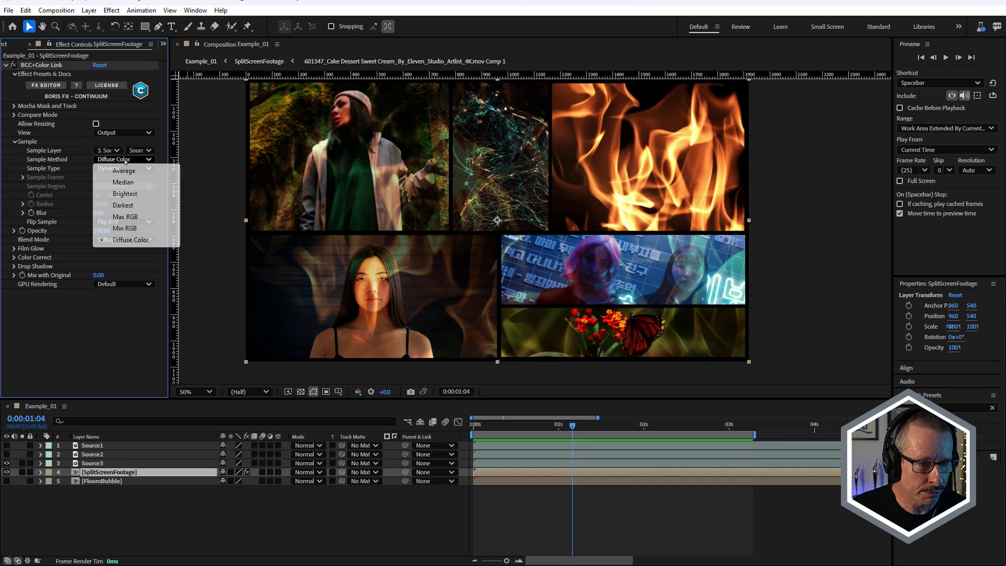
pyautogui.click(132, 240)
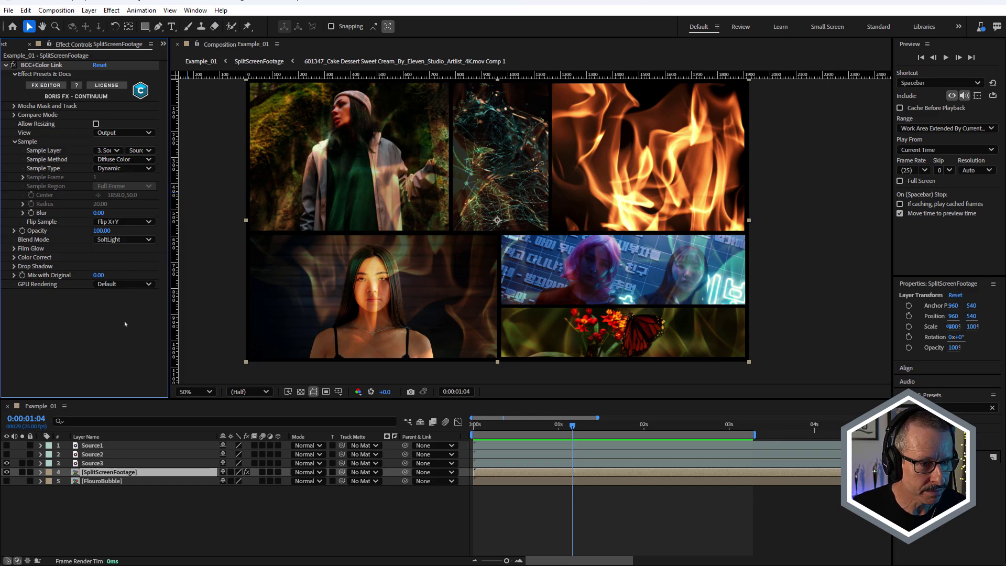
pyautogui.click(106, 213)
pyautogui.write('300')
pyautogui.press('Return')
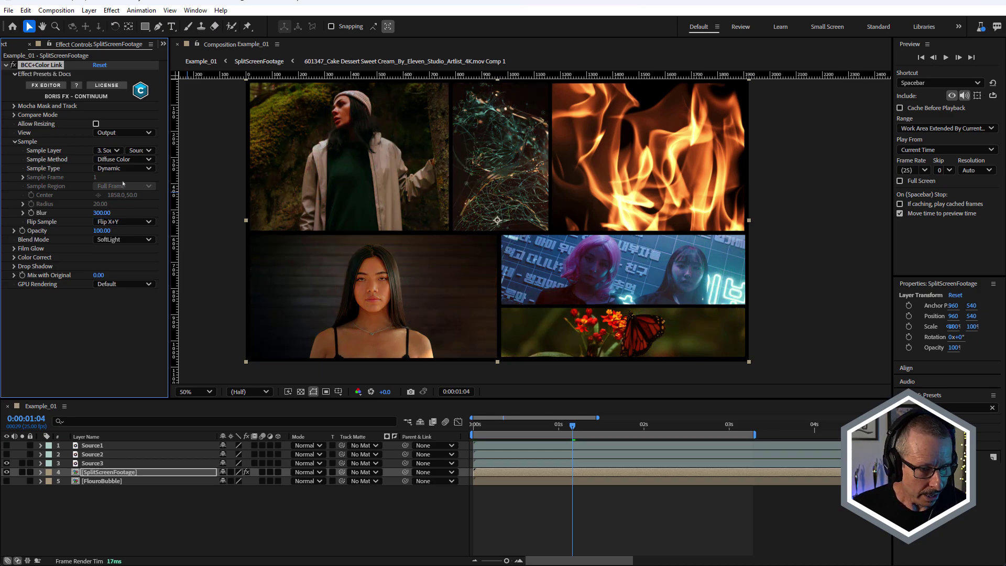
# - Show and solo the FlouroBubble layer to preview its colors while scrubbing, and restore the previous layer visibility
pyautogui.click(7, 481)
pyautogui.click(22, 481)
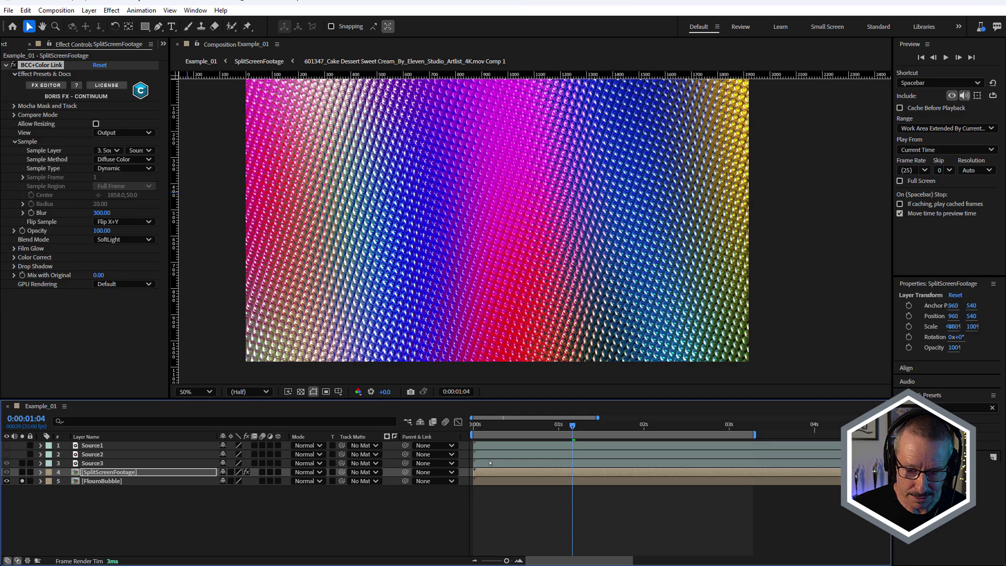
pyautogui.moveTo(569, 427); pyautogui.dragTo(585, 471)
pyautogui.click(22, 480)
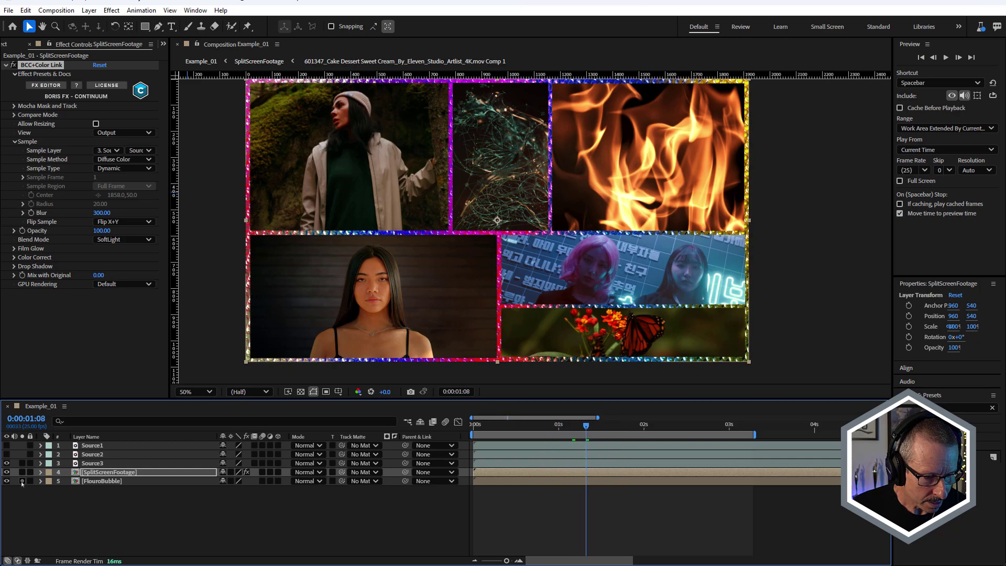
pyautogui.click(7, 481)
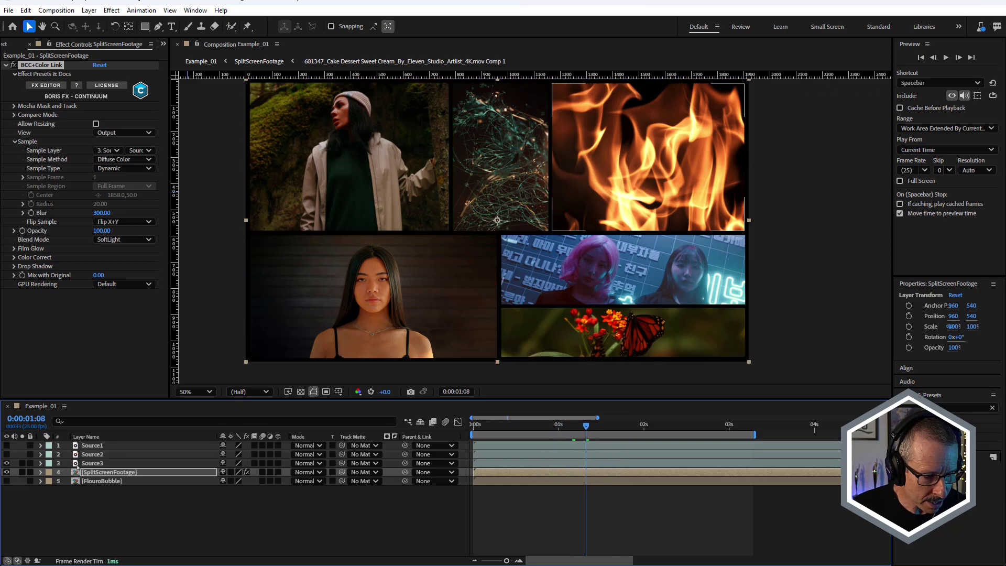
pyautogui.click(7, 463)
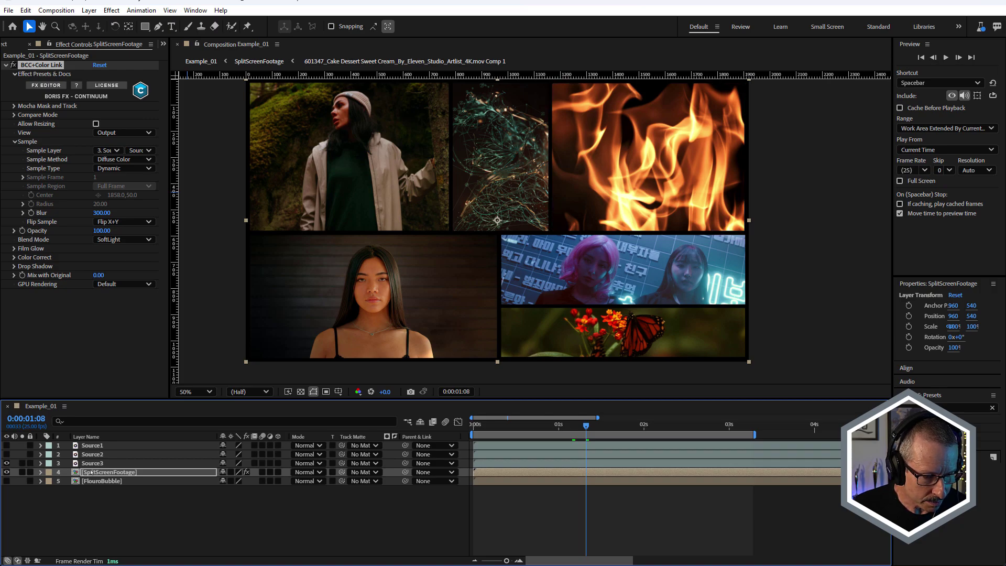
# - Set the SplitScreenFootage sample layer to FlouroBubble, hide the Source3 layer, and scrub the timeline to 0:00:01:10
pyautogui.click(92, 472)
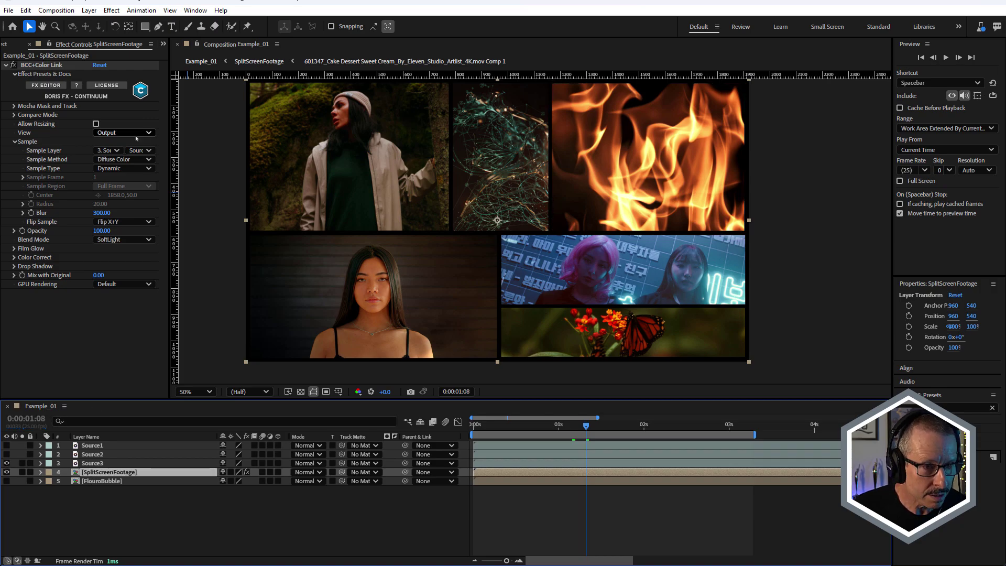
pyautogui.click(110, 150)
pyautogui.click(131, 225)
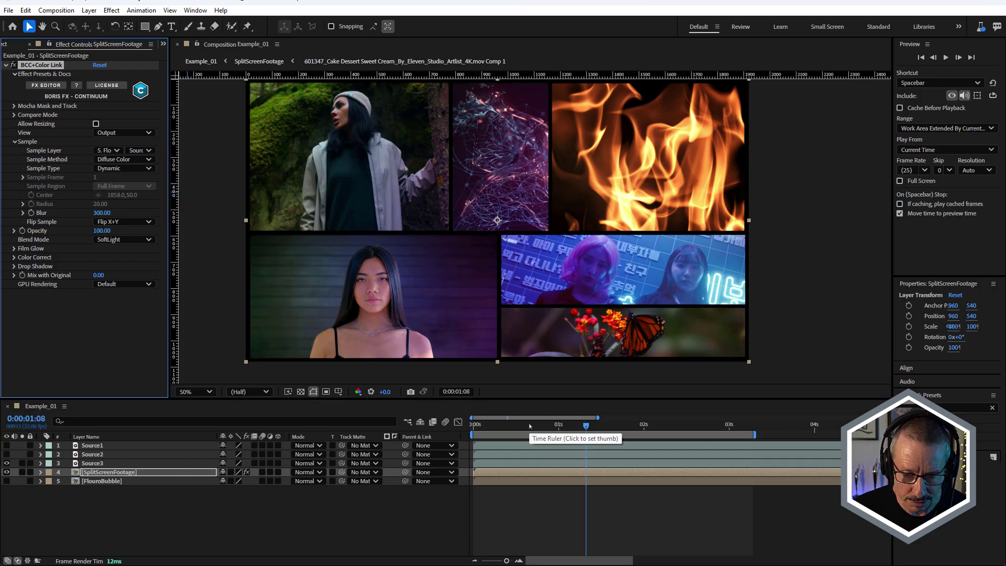
pyautogui.click(7, 463)
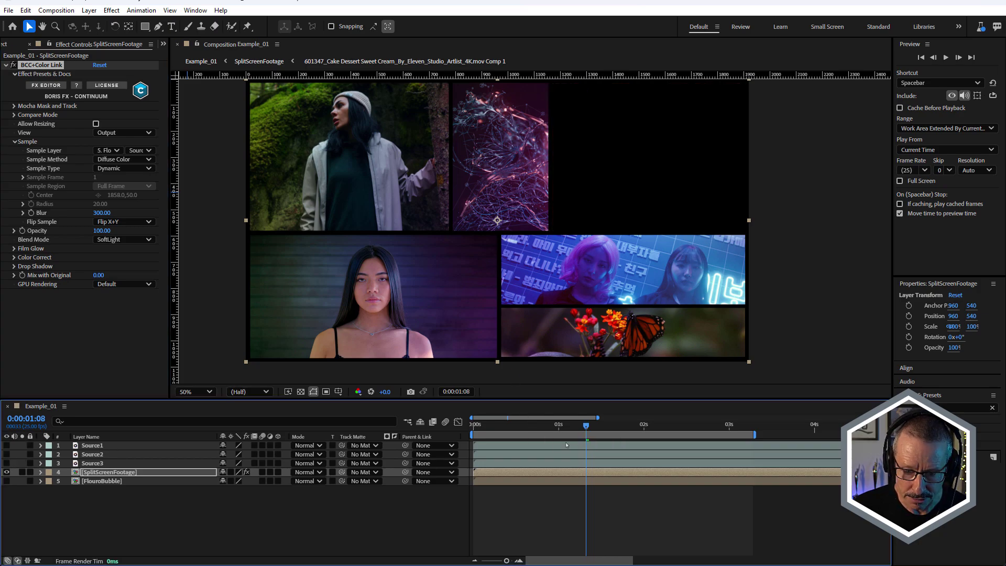
pyautogui.moveTo(503, 428); pyautogui.dragTo(593, 462)
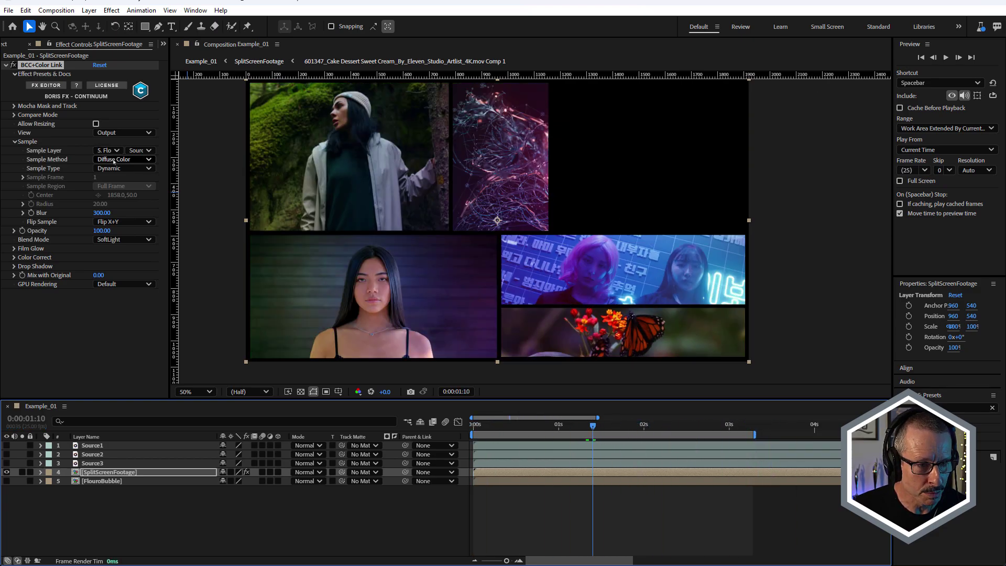
# - Set the Sample Method to Average, show the FlouroBubble layer, and scrub the timeline to 0:00:01:14
pyautogui.click(124, 159)
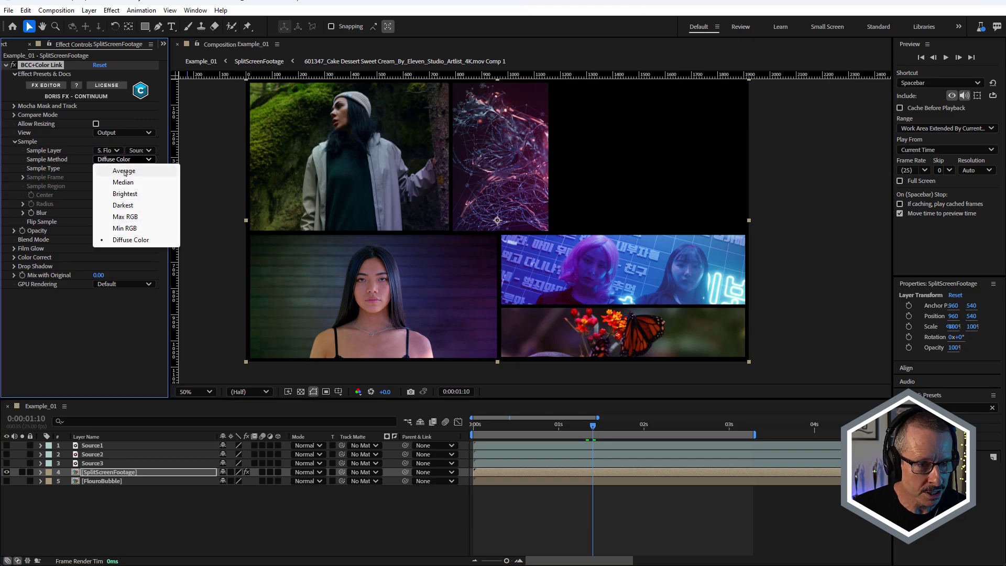
pyautogui.click(123, 168)
pyautogui.moveTo(514, 427); pyautogui.dragTo(613, 427)
pyautogui.click(7, 480)
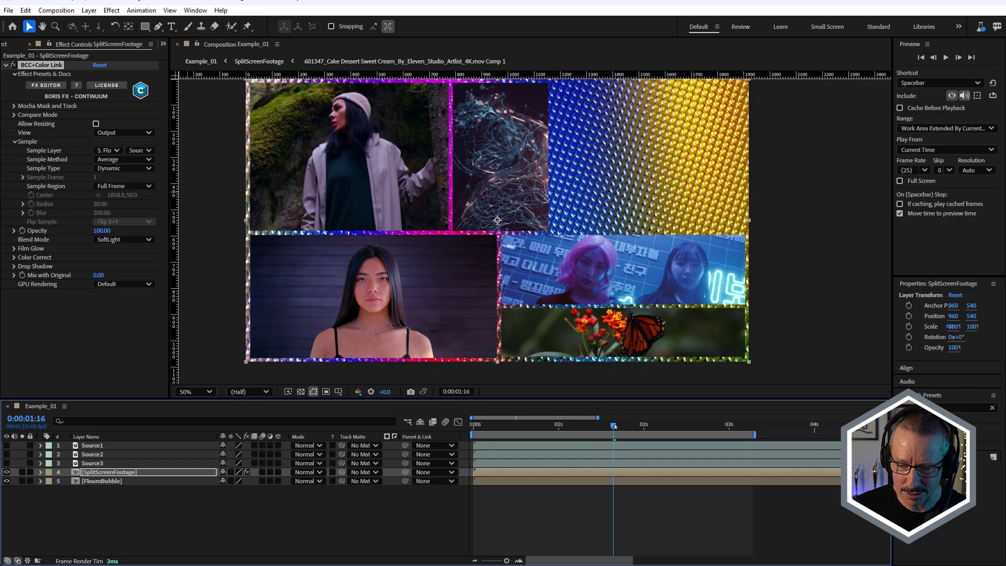
pyautogui.moveTo(612, 426); pyautogui.dragTo(583, 454)
pyautogui.press('space')
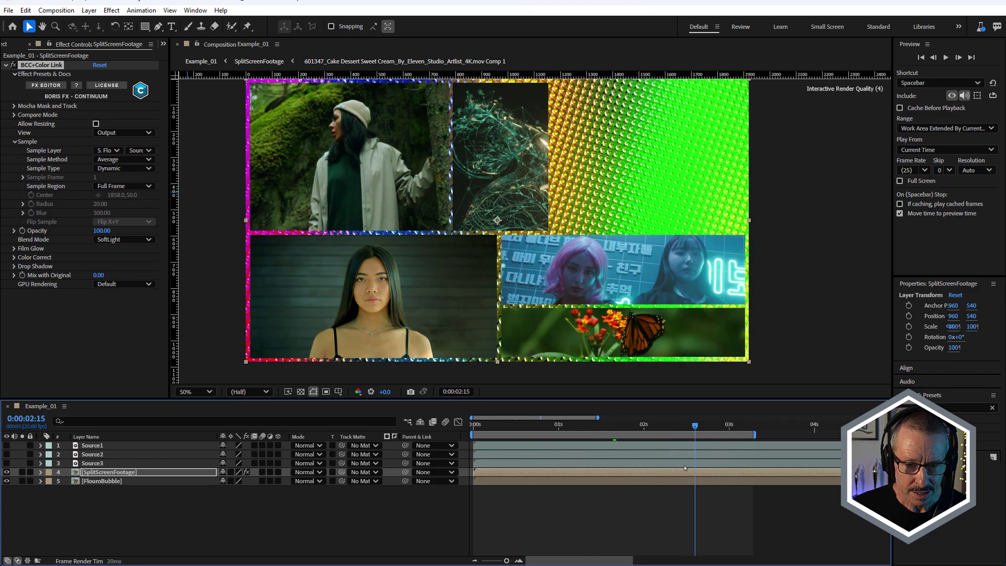
pyautogui.moveTo(685, 464); pyautogui.dragTo(565, 477)
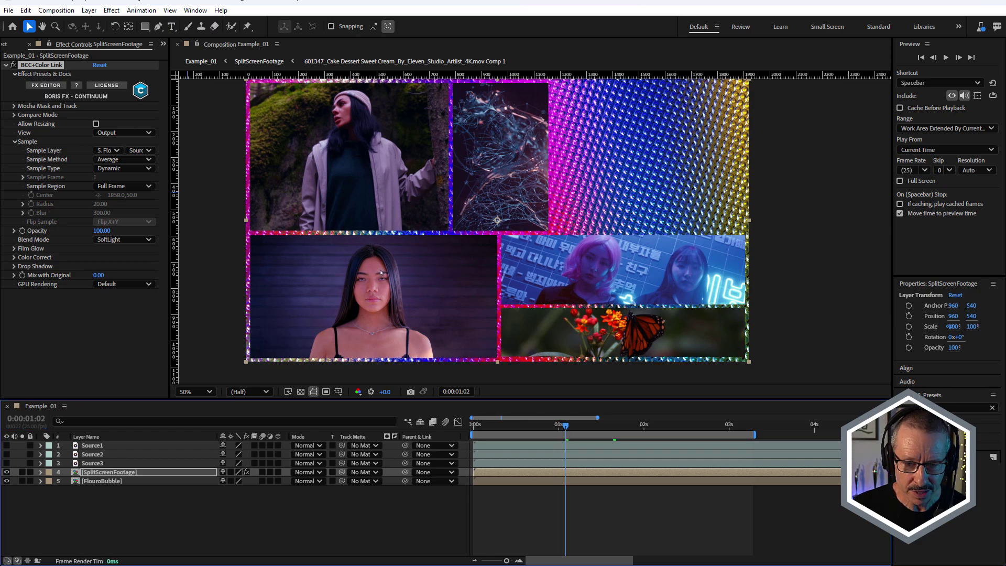
pyautogui.moveTo(565, 425); pyautogui.dragTo(605, 446)
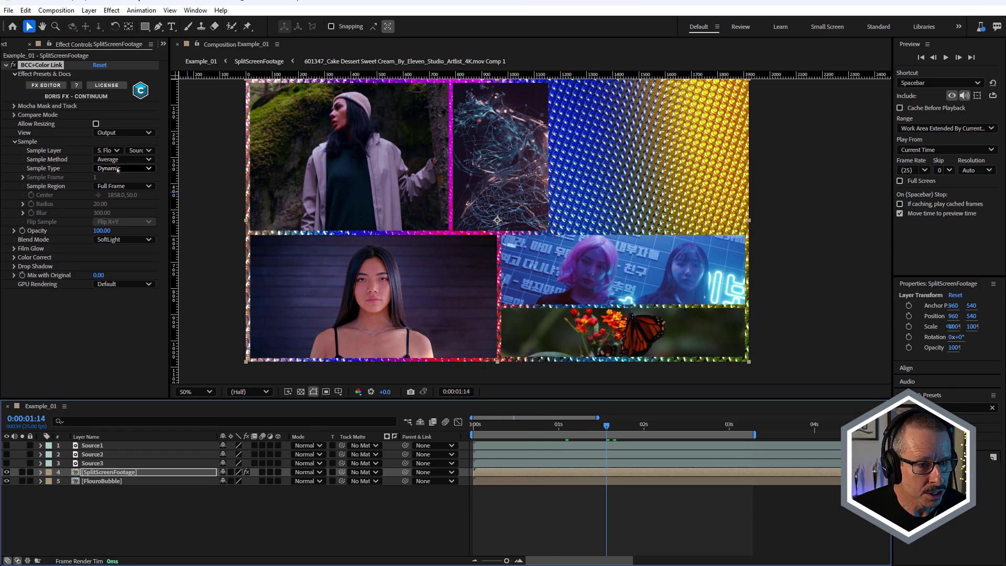
# - Set the Sample Method to Diffuse Color, scrub to 0:00:01:20, and reduce the sample Blur to 20
pyautogui.click(124, 159)
pyautogui.click(132, 240)
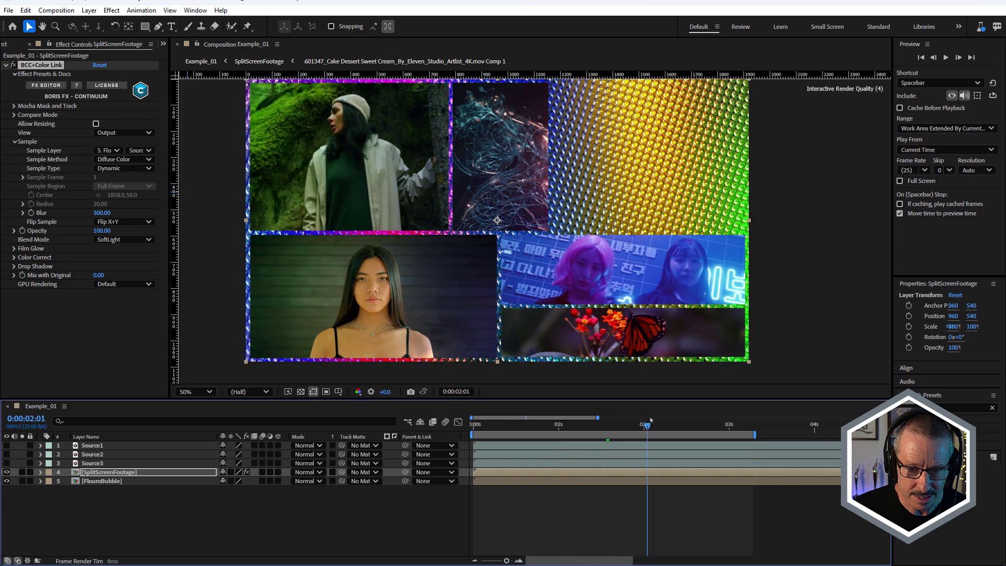
pyautogui.moveTo(599, 424); pyautogui.dragTo(626, 427)
pyautogui.moveTo(104, 214); pyautogui.dragTo(84, 214)
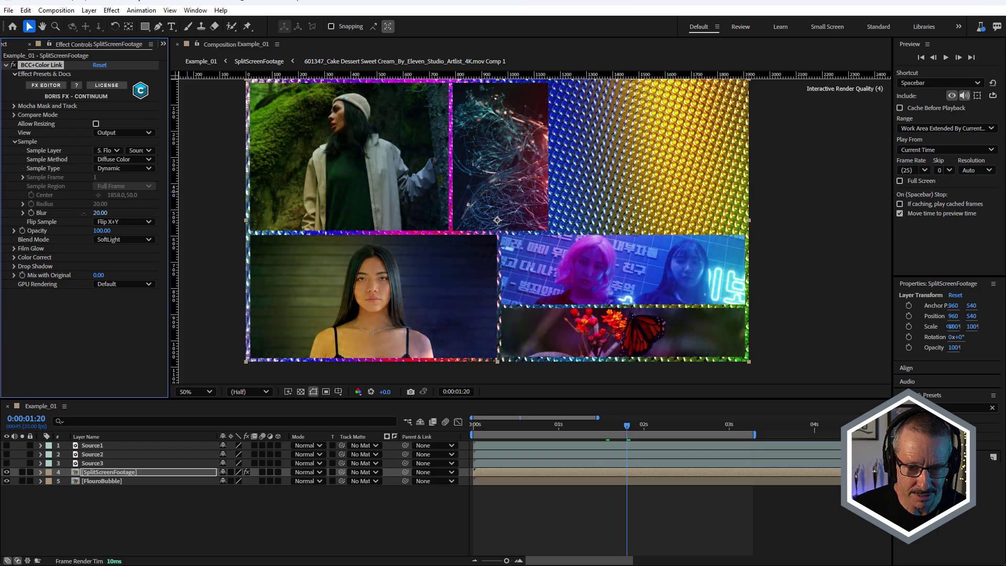
pyautogui.scroll(1, 431, 283)
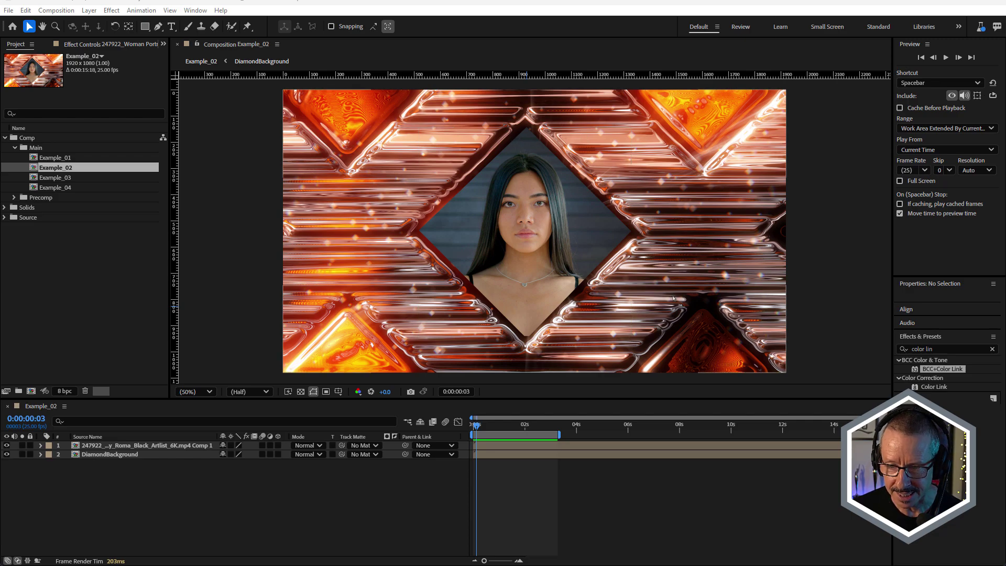
# - Apply BCC+Color Link to the woman portrait layer in Example_02 and set its Sample Layer to DiamondBackground
pyautogui.click(105, 445)
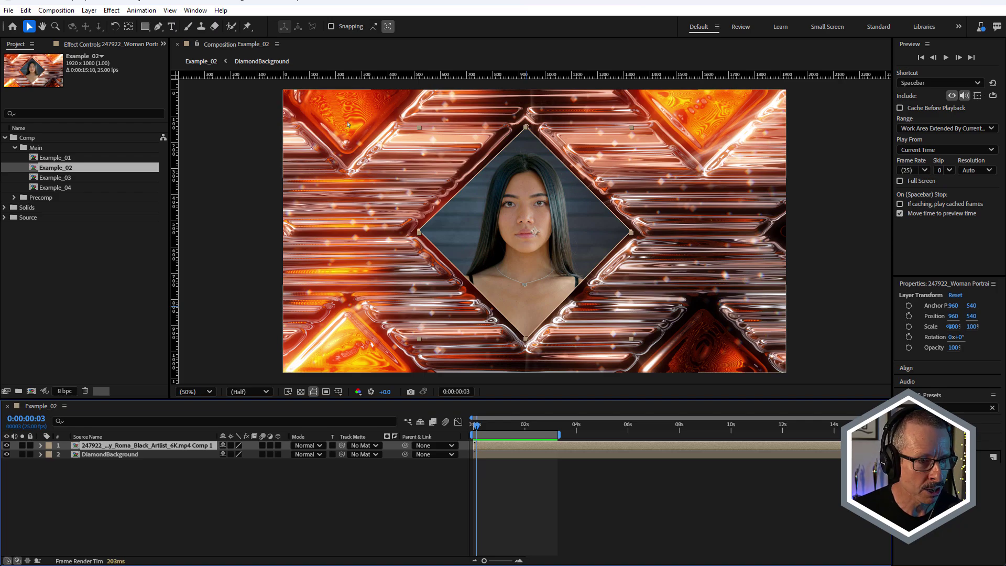
pyautogui.press('F3')
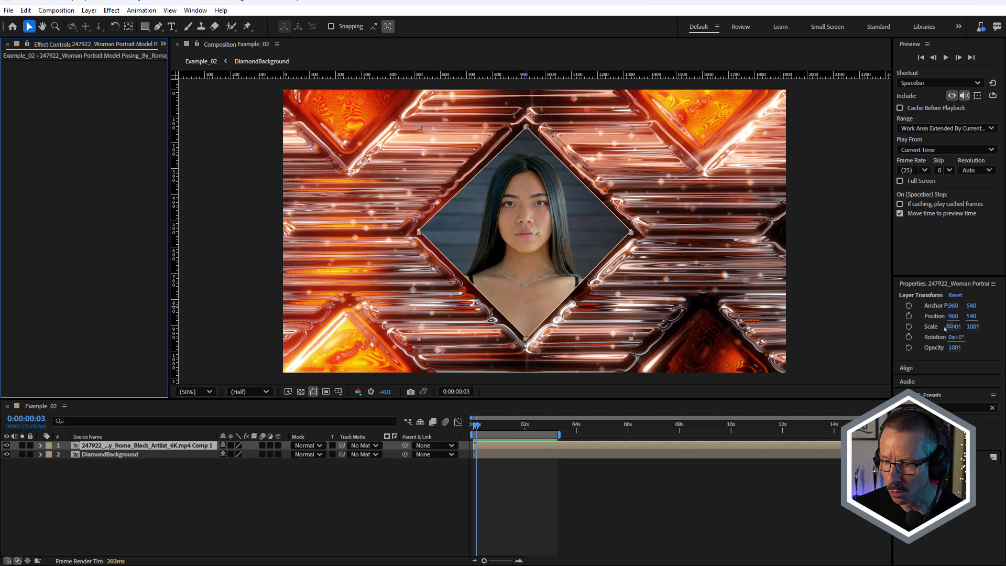
pyautogui.hotkey('ctrl', '5')
pyautogui.doubleClick(922, 434)
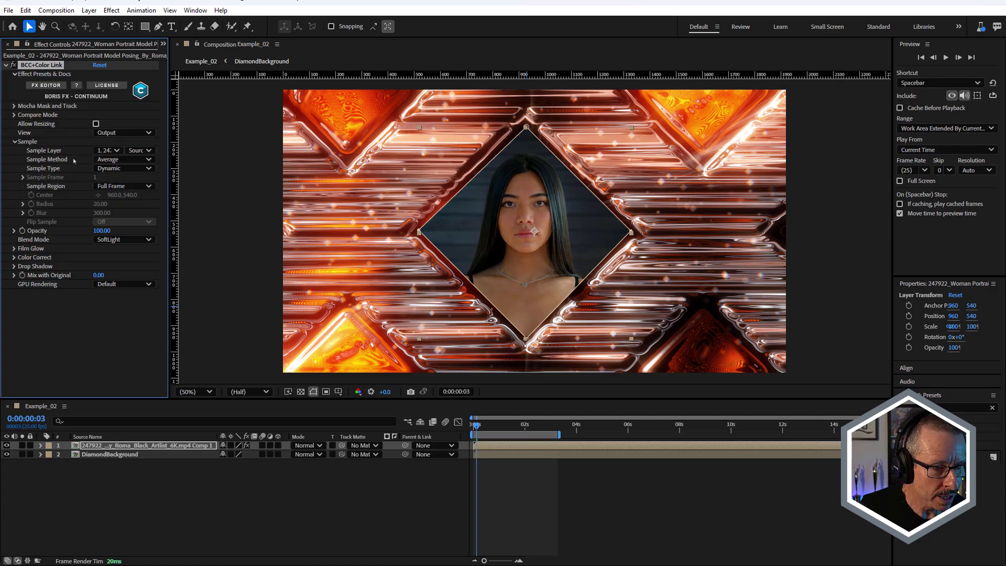
pyautogui.click(109, 150)
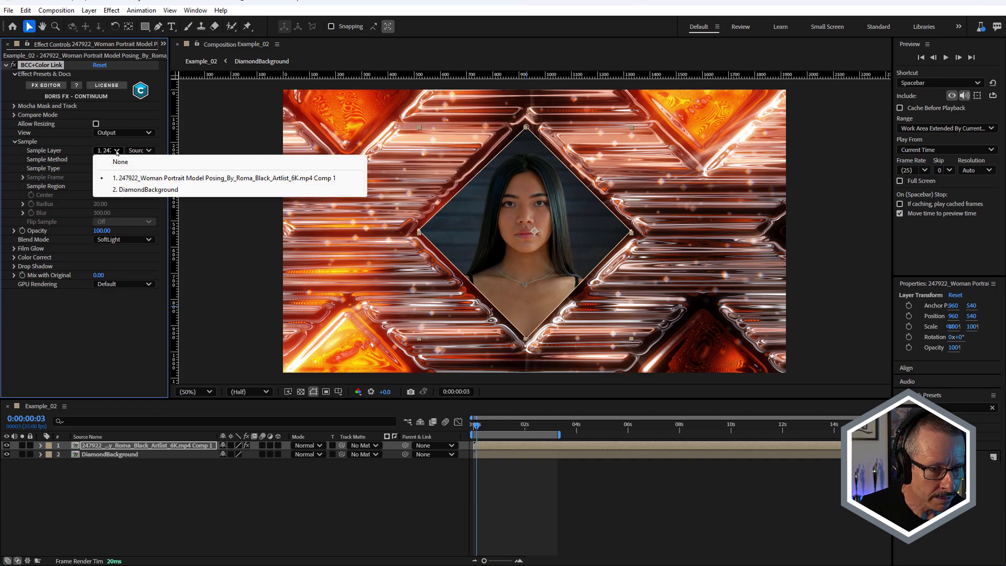
pyautogui.click(126, 191)
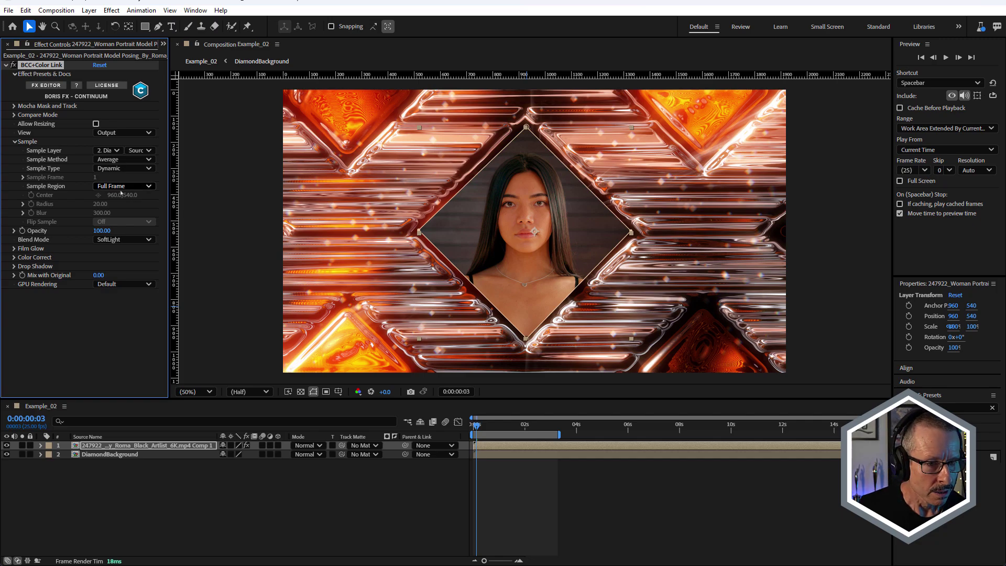
# - Try the Median sample method on the portrait layer, and set the Sample Method to Diffuse Color
pyautogui.click(115, 160)
pyautogui.click(122, 182)
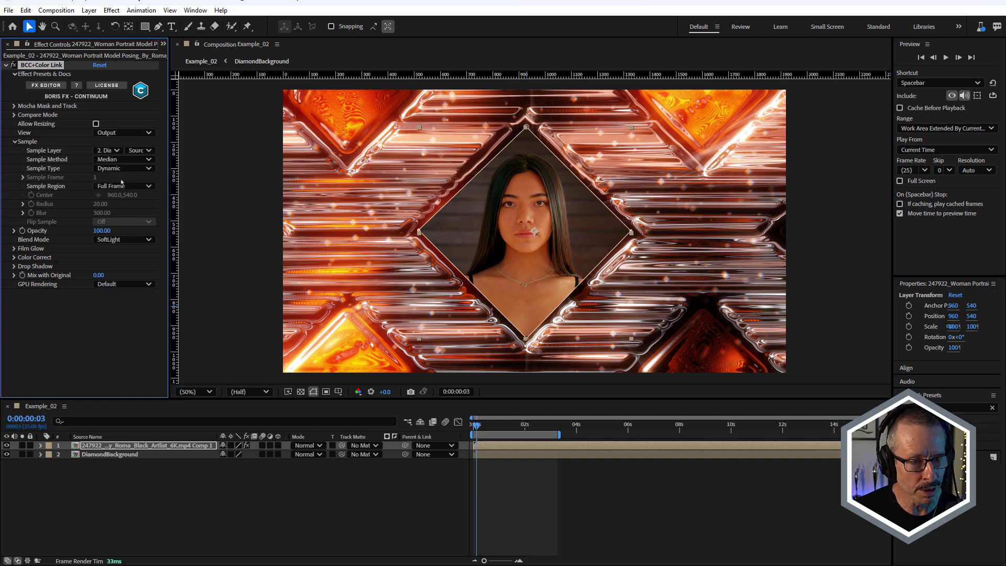
pyautogui.click(134, 160)
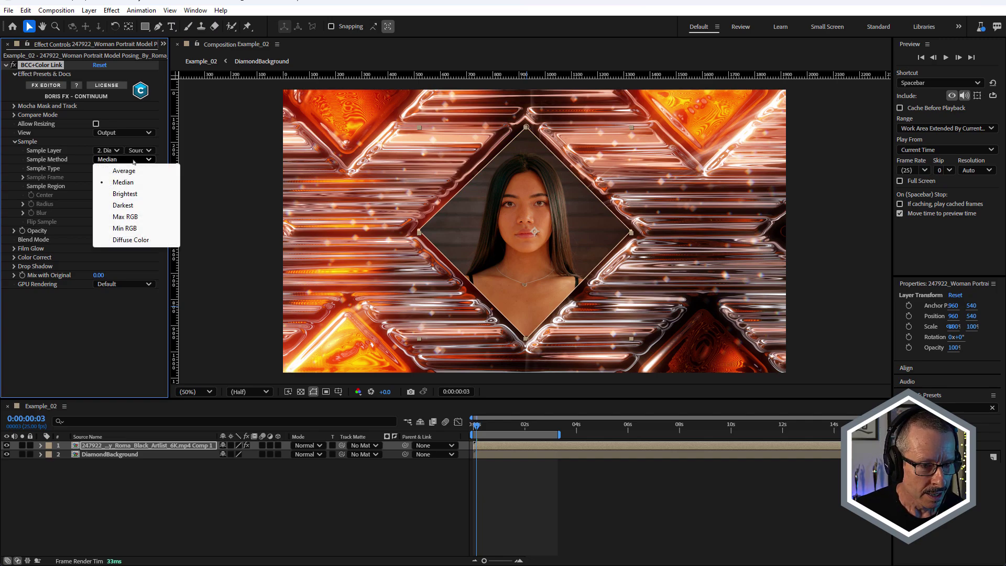
pyautogui.click(136, 240)
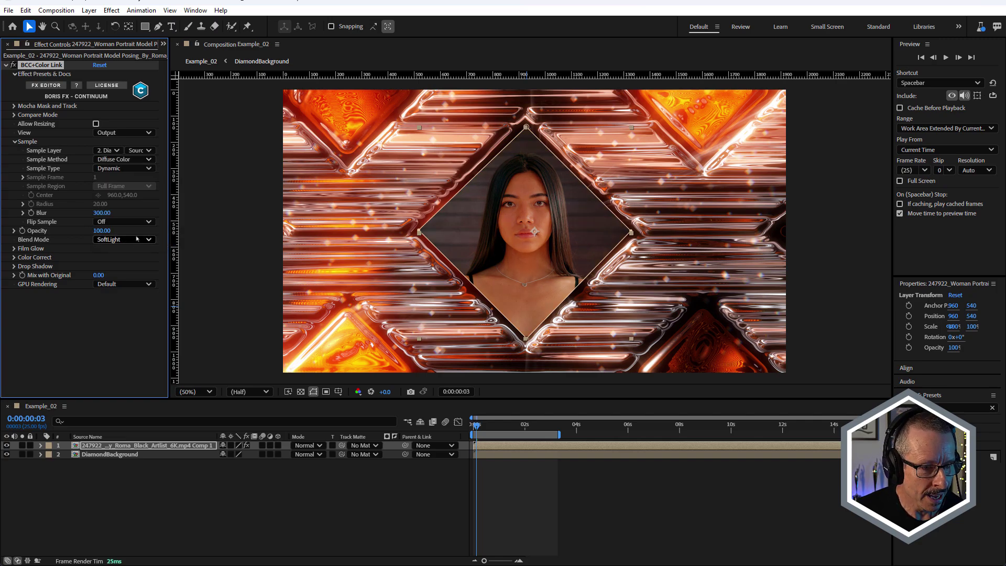
# - Try the Overlay blend mode for the portrait's Color Link effect and undo it
pyautogui.click(136, 239)
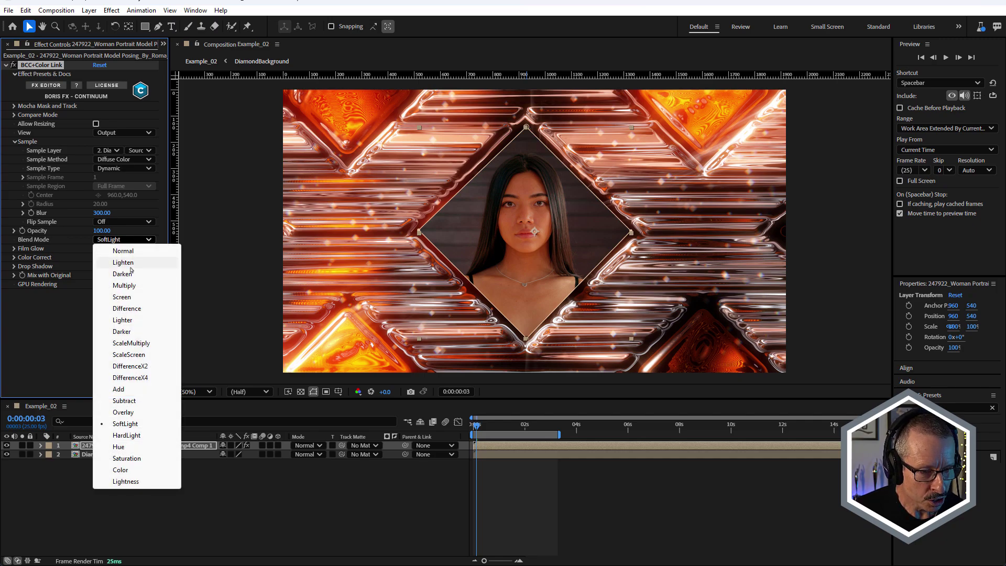
pyautogui.click(127, 413)
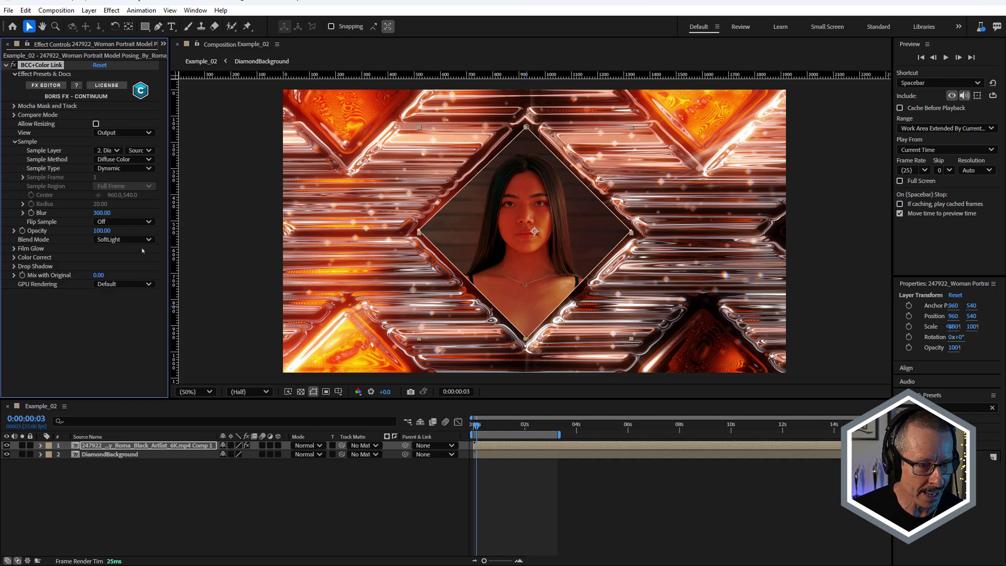
pyautogui.hotkey('ctrl', 'z')
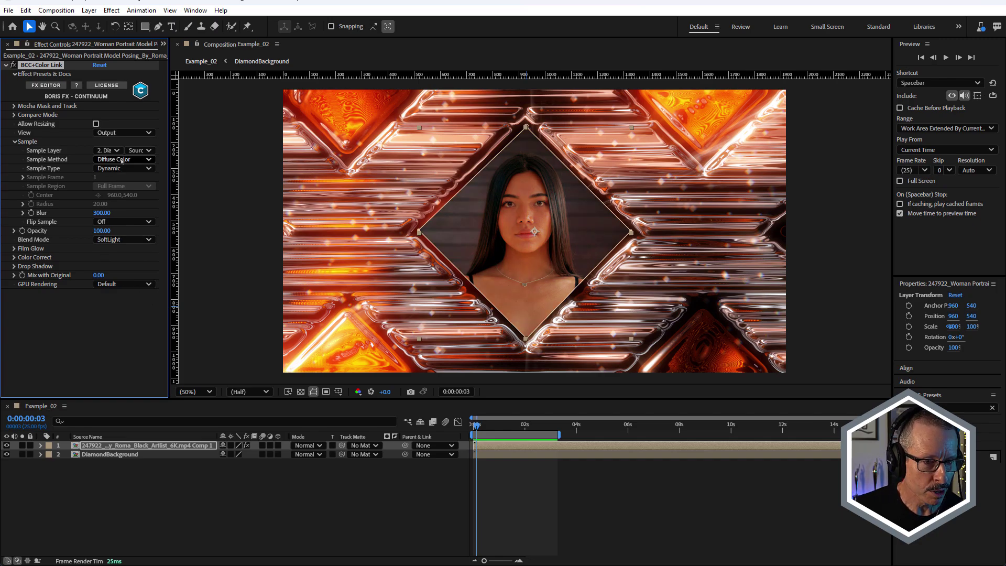
# - Set the portrait's sample Blur to 0, scrub the timeline to 0:00:01:07, and set Flip Sample to Flip X
pyautogui.moveTo(103, 213); pyautogui.dragTo(88, 213)
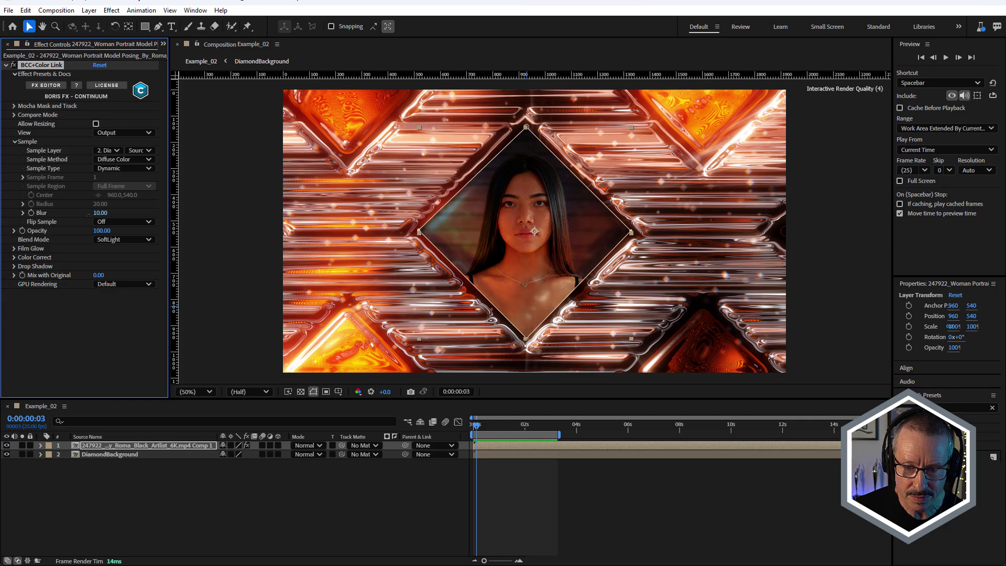
pyautogui.click(595, 471)
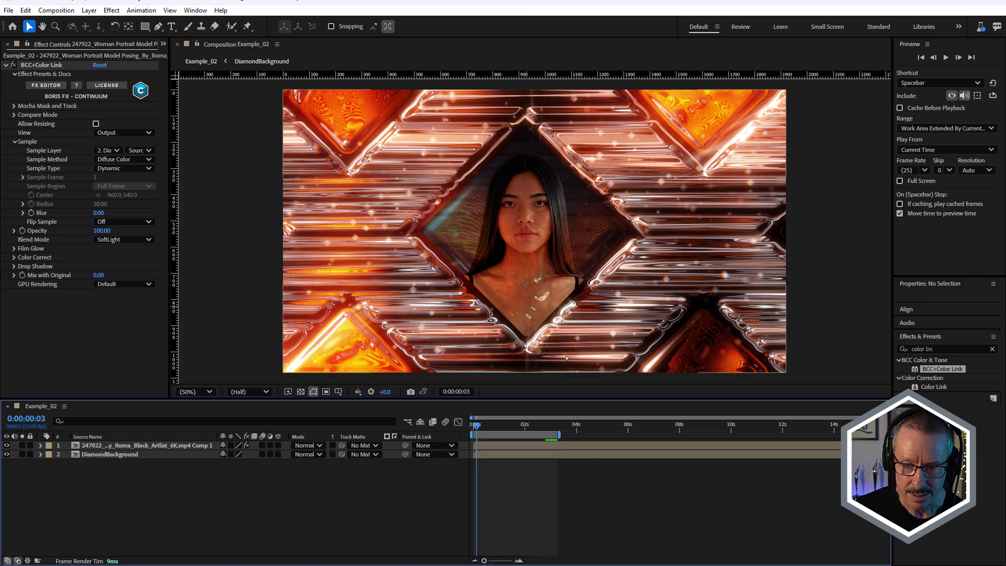
pyautogui.moveTo(496, 427)
pyautogui.mouseDown()
pyautogui.moveTo(510, 428)
pyautogui.moveTo(485, 435)
pyautogui.moveTo(528, 438)
pyautogui.moveTo(478, 440)
pyautogui.moveTo(506, 443)
pyautogui.mouseUp()
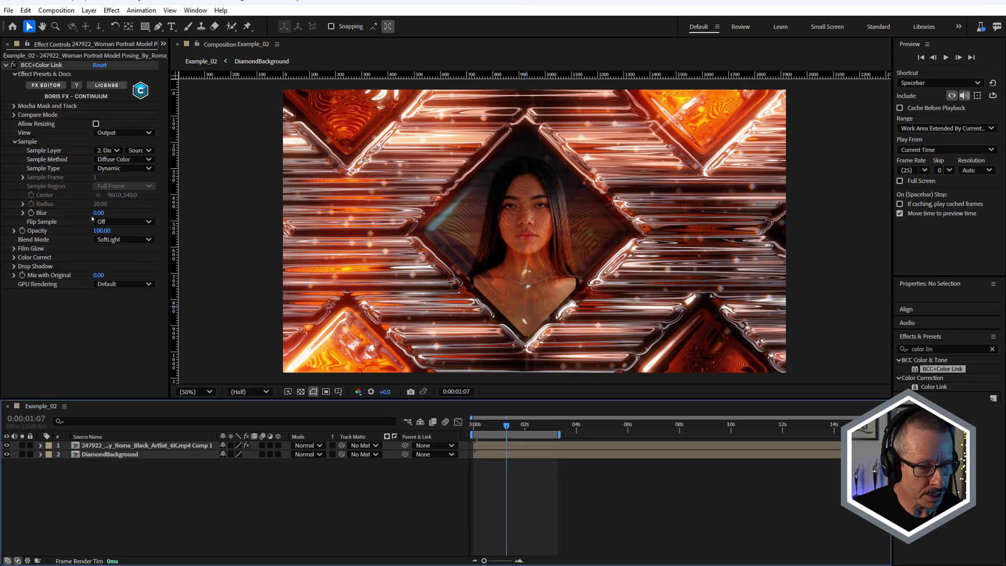
pyautogui.click(121, 221)
pyautogui.click(116, 244)
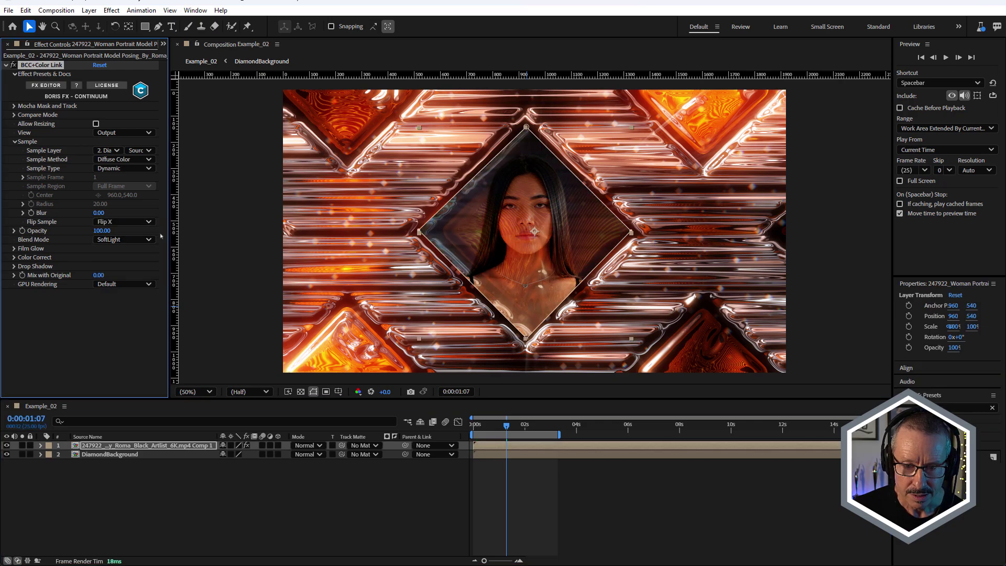
# - Try Flip Y for the portrait's sample, scrub the timeline to review the reflections, and revert to Flip X at 0:00:01:07
pyautogui.click(121, 221)
pyautogui.click(128, 258)
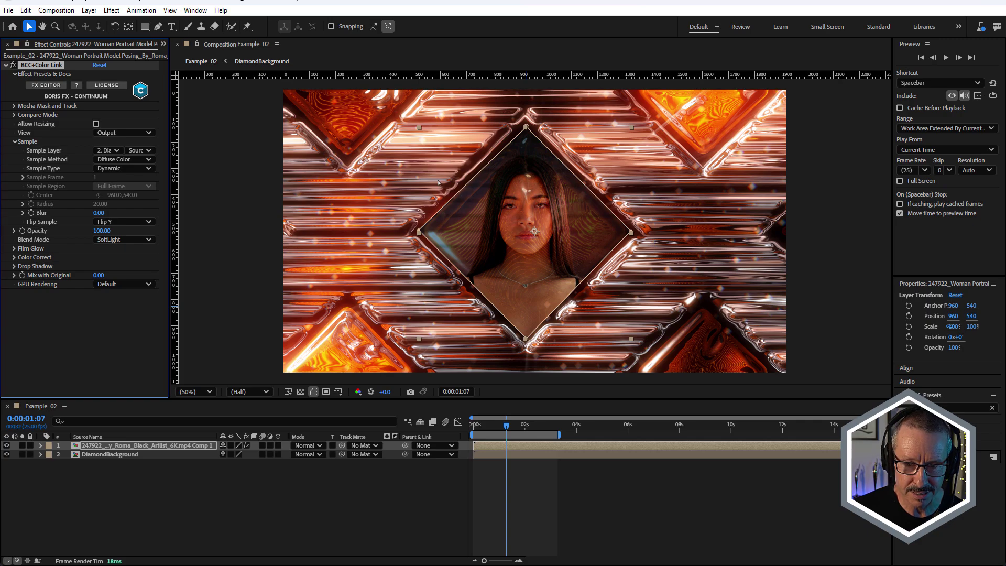
pyautogui.click(496, 485)
pyautogui.moveTo(506, 425); pyautogui.dragTo(541, 449)
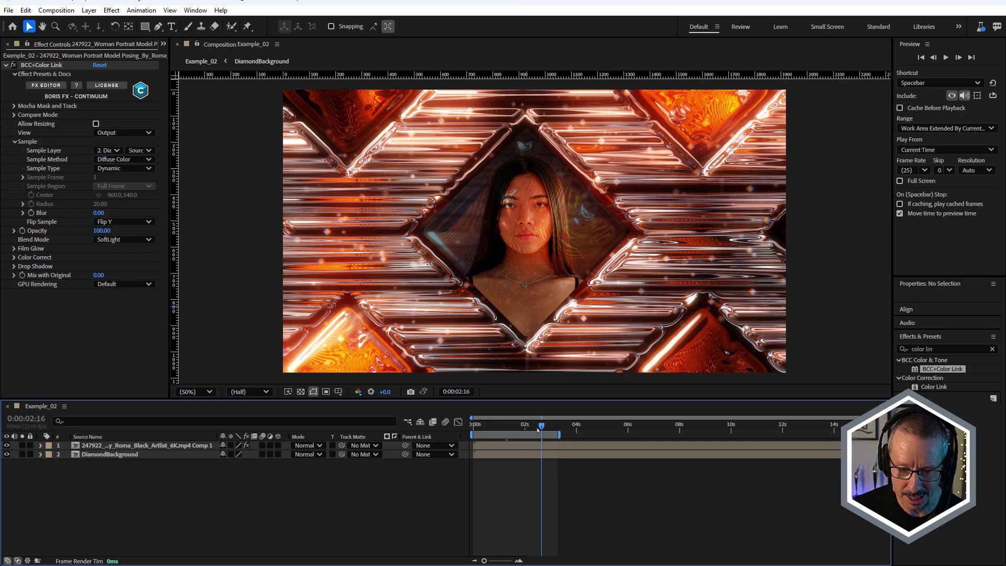
pyautogui.moveTo(541, 426)
pyautogui.mouseDown()
pyautogui.moveTo(554, 427)
pyautogui.moveTo(545, 429)
pyautogui.mouseUp()
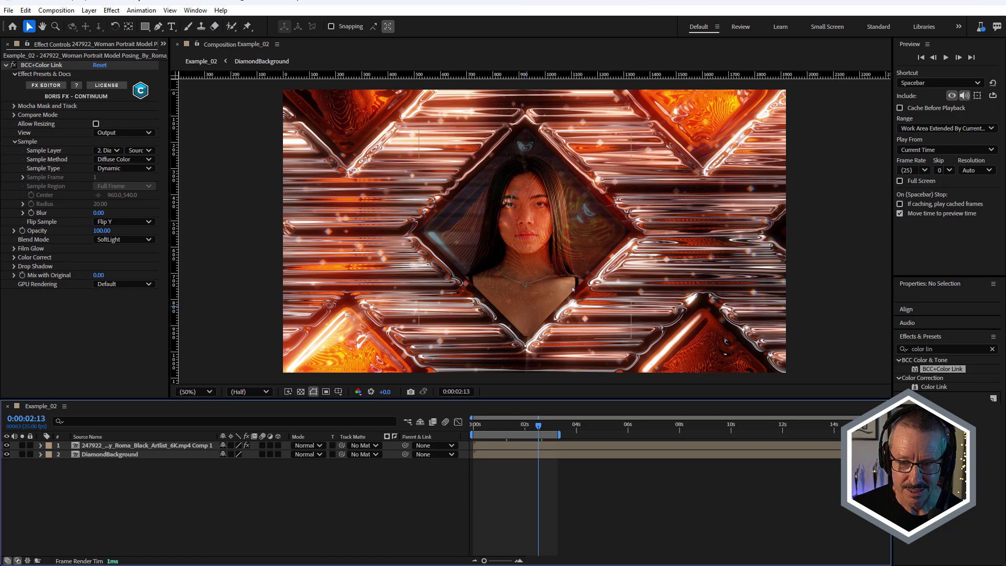
pyautogui.click(542, 230)
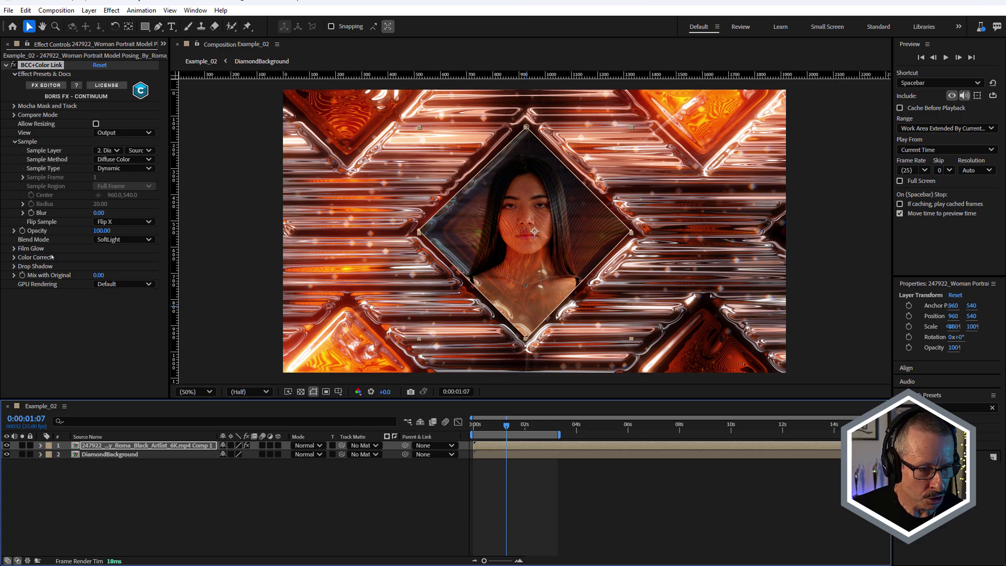
# - Enable Film Glow in the portrait's Color Link effect and scrub the timeline to 0:00:01:04 to check it
pyautogui.click(44, 293)
pyautogui.click(15, 249)
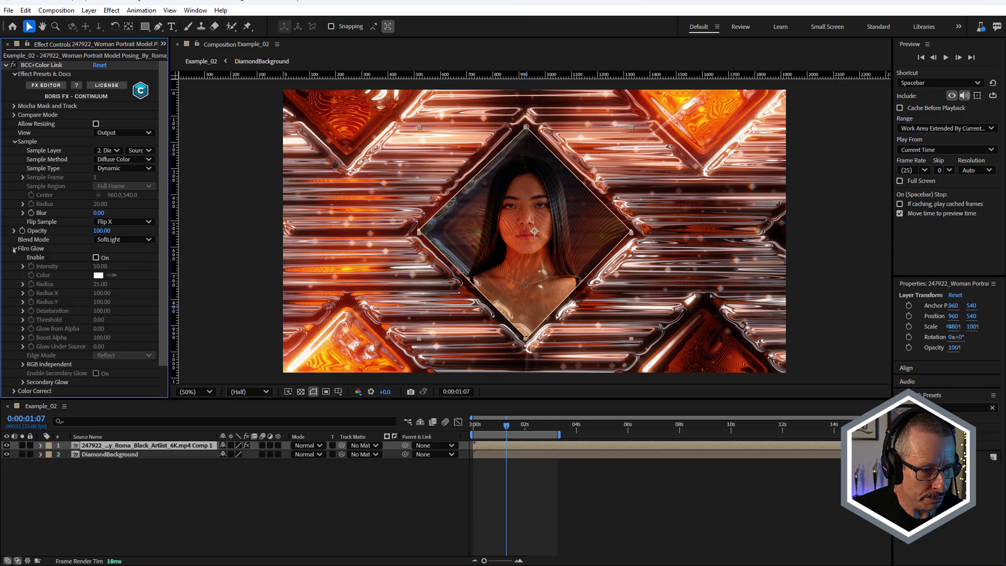
pyautogui.click(96, 257)
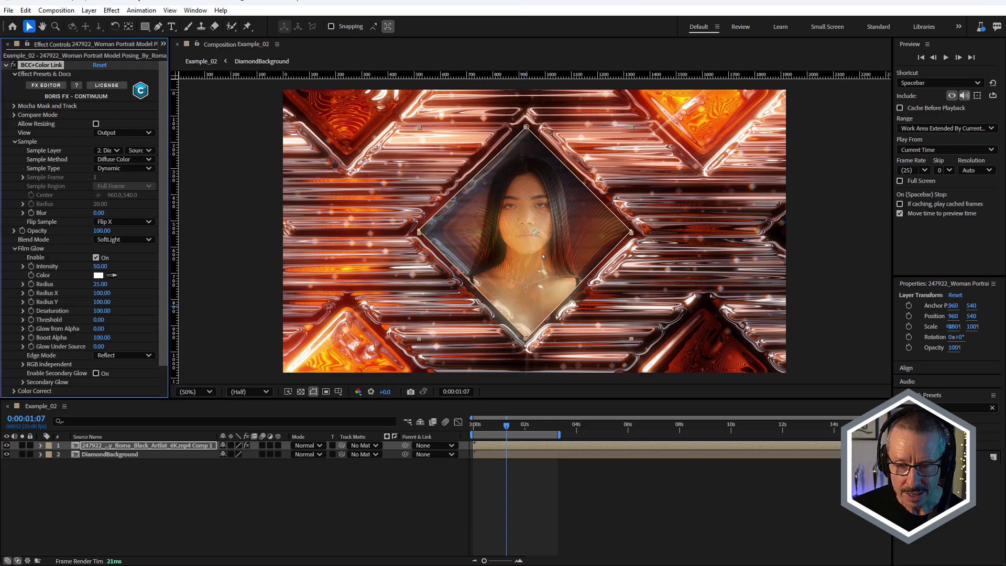
pyautogui.scroll(1, 542, 252)
pyautogui.scroll(-2, 516, 155)
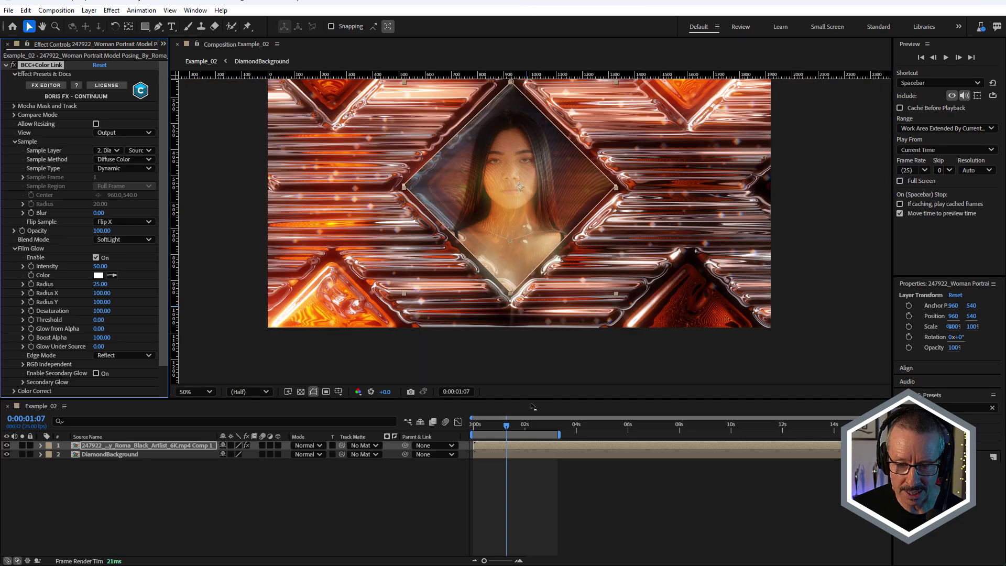
pyautogui.moveTo(505, 424); pyautogui.dragTo(503, 445)
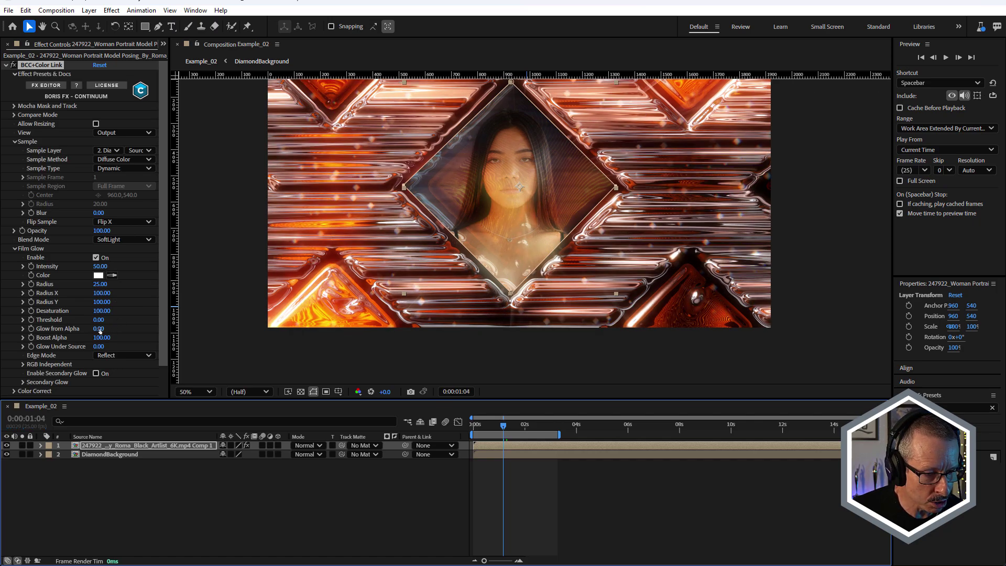
# - Set Glow from Alpha to 92, Glow Under Source to 100 and Intensity to 44, with an orange glow color (FF9406) sampled from the background
pyautogui.moveTo(98, 329); pyautogui.dragTo(136, 345)
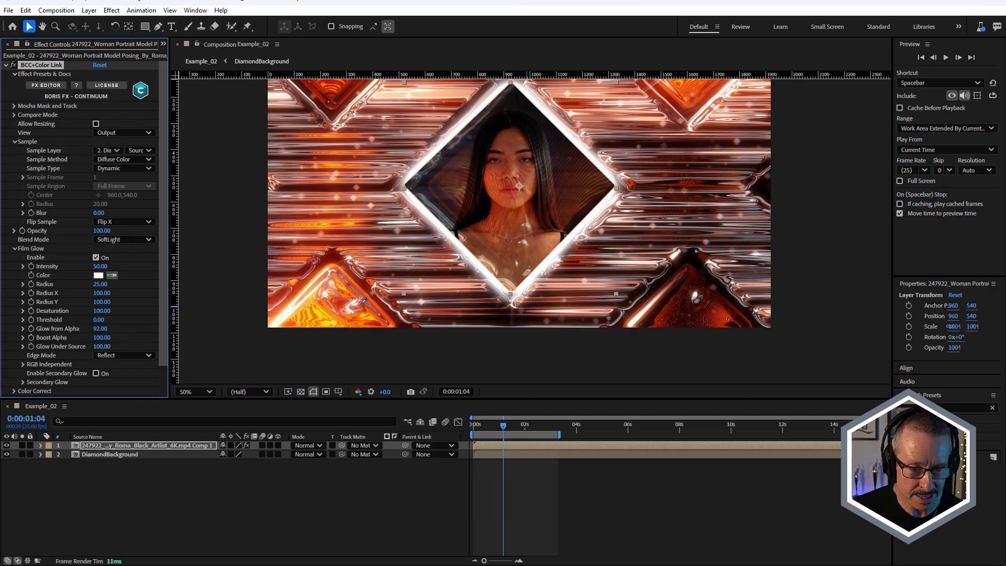
pyautogui.click(328, 314)
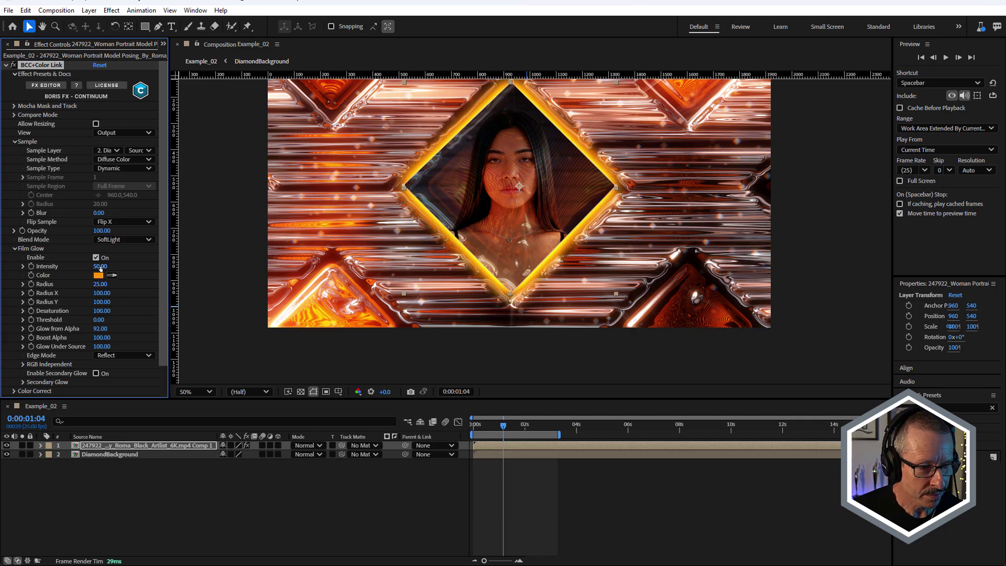
pyautogui.moveTo(105, 266); pyautogui.dragTo(66, 240)
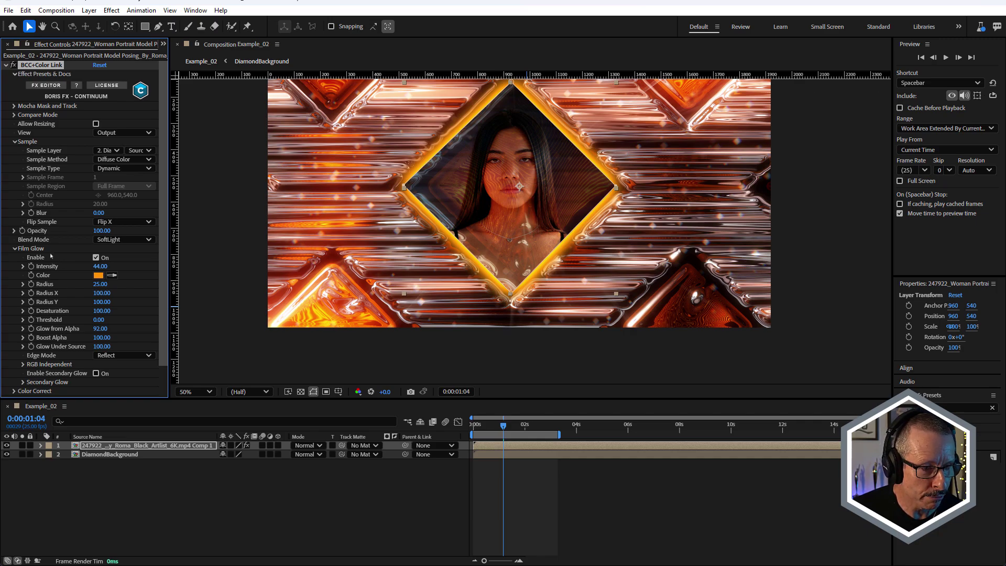
pyautogui.scroll(-1, 79, 291)
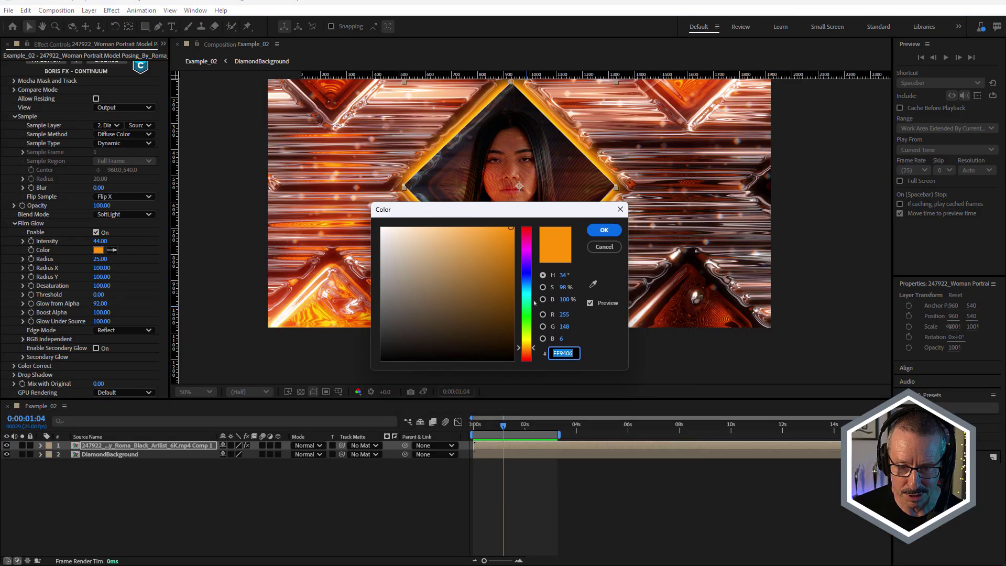
# - Shift the Film Glow color to a slightly redder orange, accept it and deselect the portrait layer
pyautogui.moveTo(526, 351); pyautogui.dragTo(526, 354)
pyautogui.click(603, 230)
pyautogui.click(78, 407)
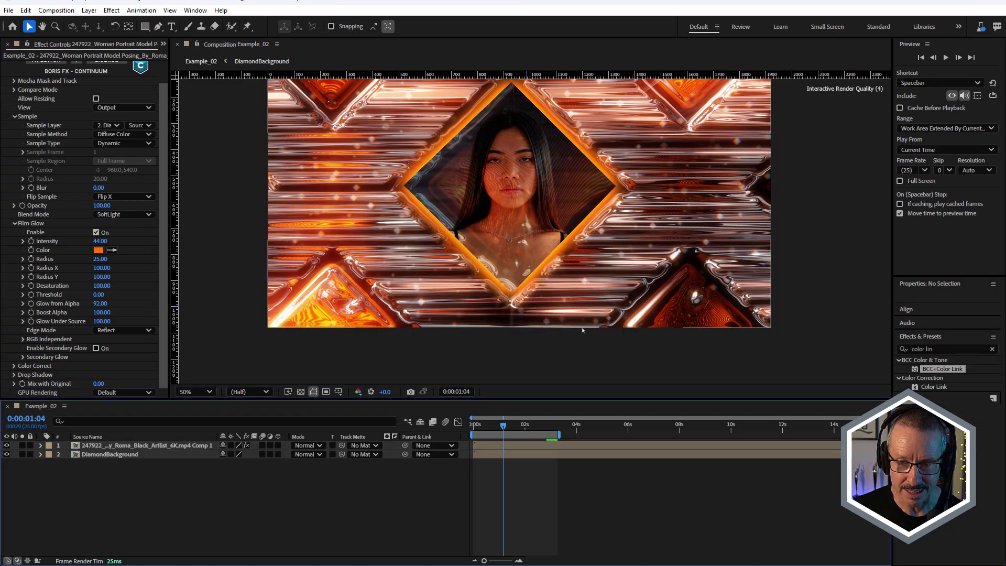
# - Set the portrait's Mask Feather to 11 pixels and scrub the timeline to check the softened glow edge
pyautogui.click(102, 447)
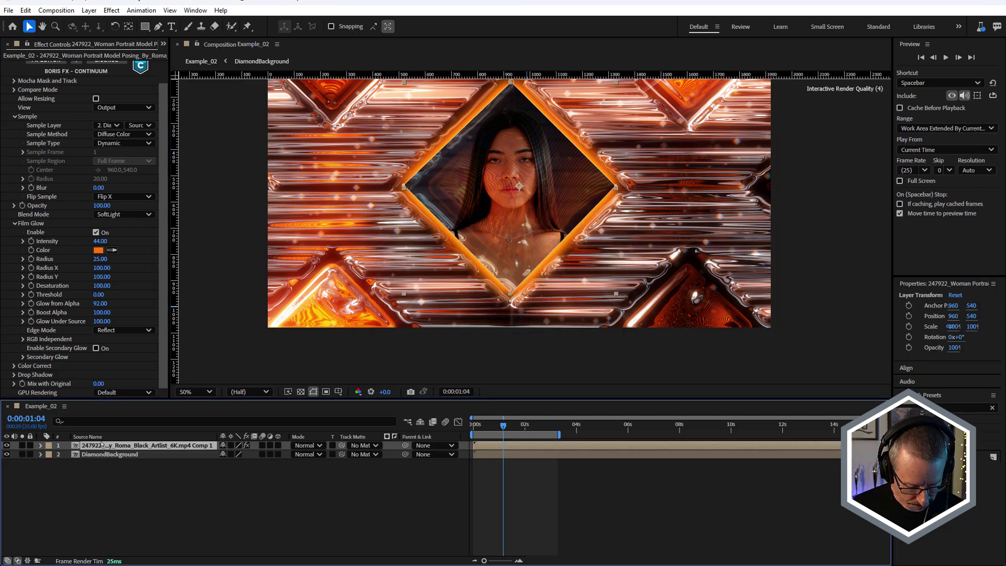
pyautogui.press('f')
pyautogui.moveTo(233, 463); pyautogui.dragTo(241, 463)
pyautogui.click(618, 365)
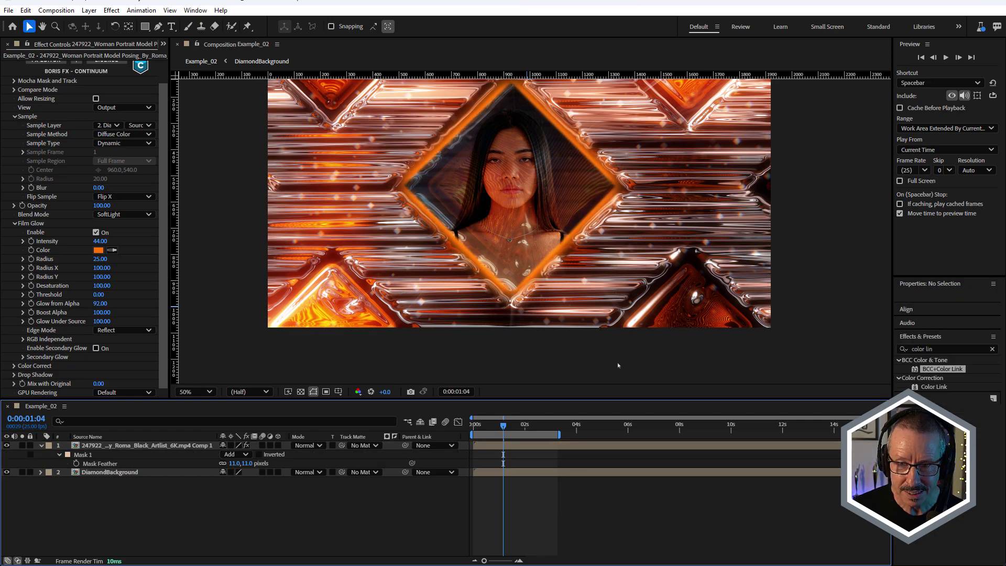
pyautogui.scroll(-2, 567, 220)
pyautogui.scroll(2, 561, 222)
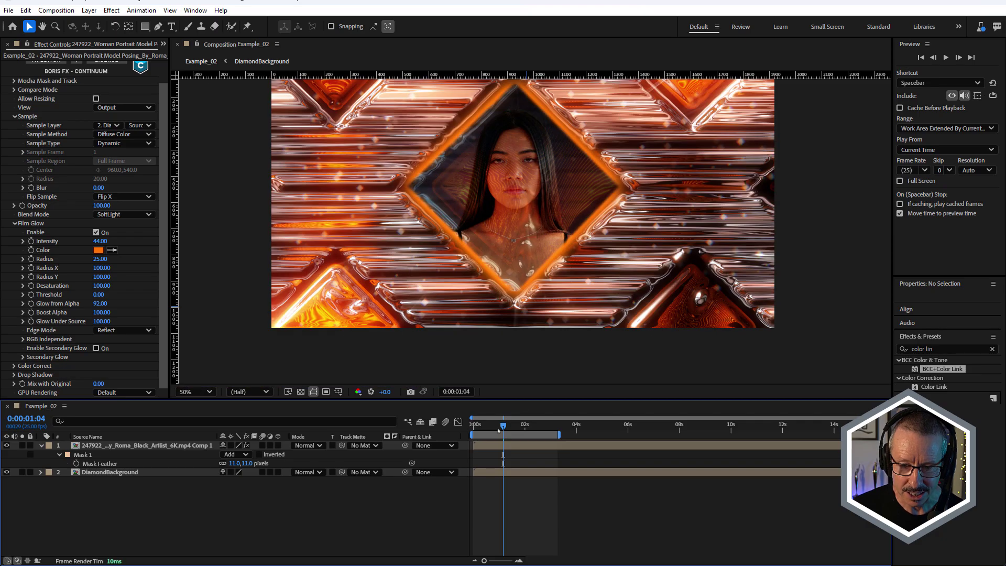
pyautogui.moveTo(498, 429)
pyautogui.mouseDown()
pyautogui.moveTo(486, 429)
pyautogui.moveTo(546, 432)
pyautogui.moveTo(481, 431)
pyautogui.moveTo(511, 431)
pyautogui.mouseUp()
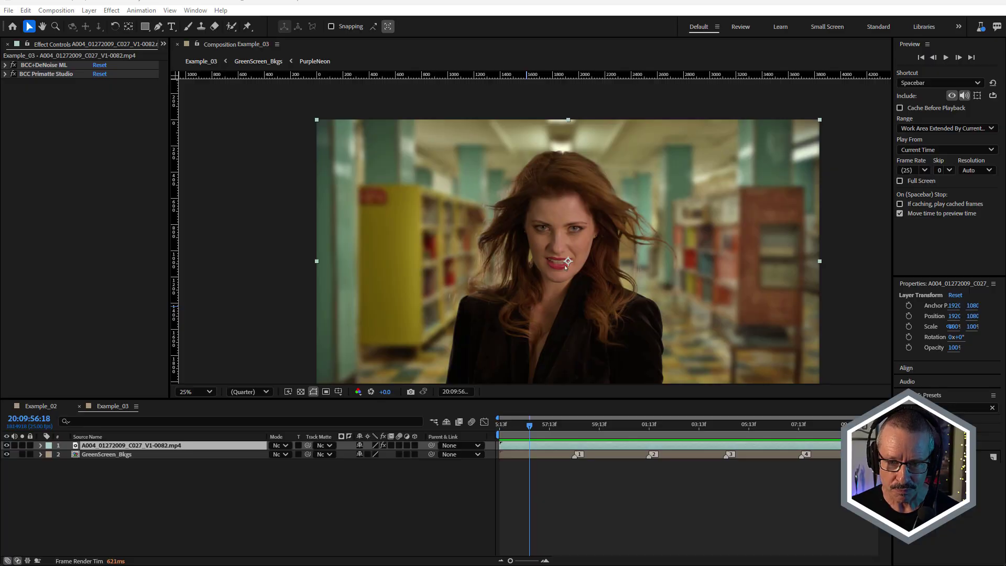
# - Solo the A004 clip in Example_03, toggle its BCC Primatte Studio key off and on, and solo GreenScreen_Bkgs as well
pyautogui.click(22, 445)
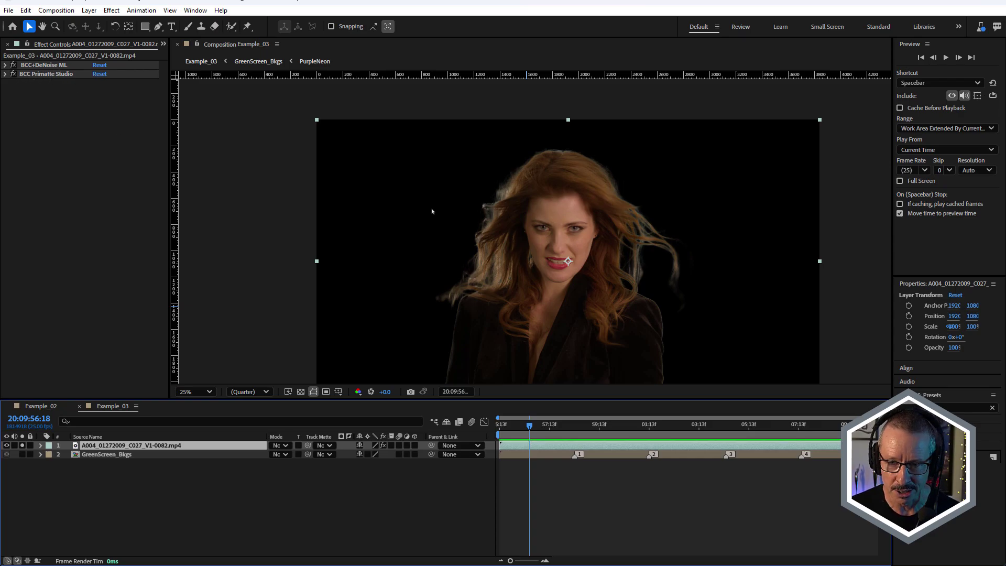
pyautogui.click(15, 78)
pyautogui.click(13, 74)
pyautogui.click(13, 74)
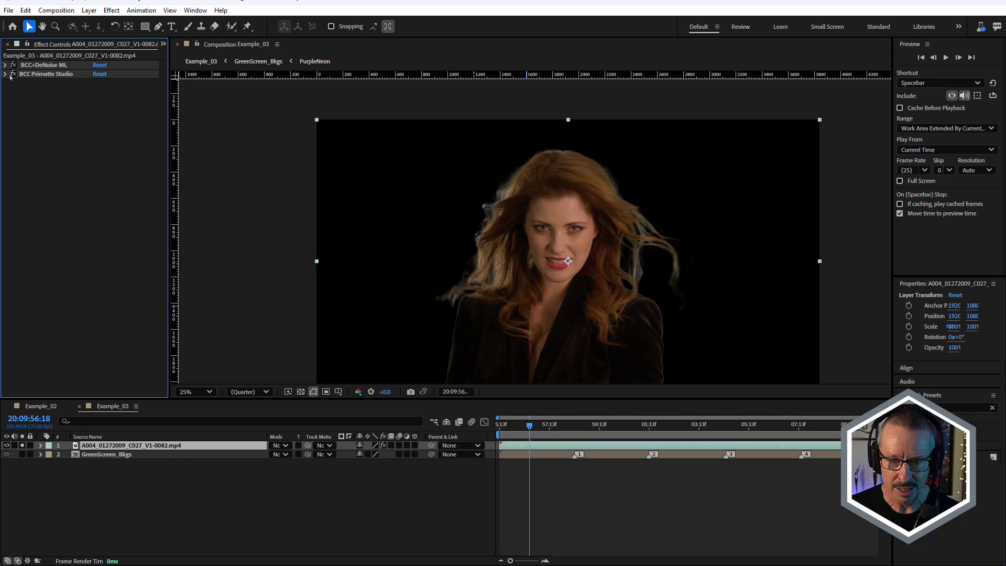
pyautogui.click(22, 454)
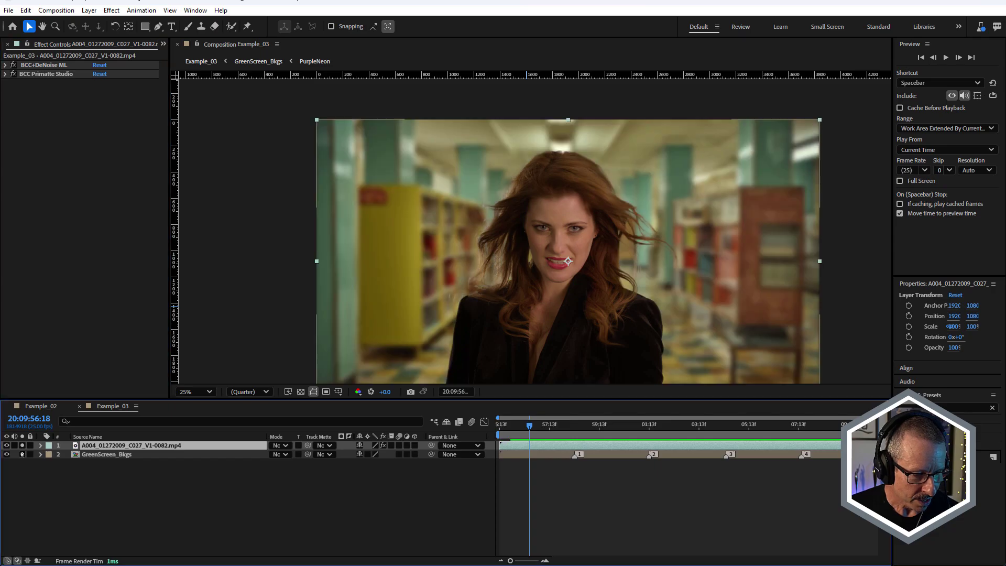
# - Open the GreenScreen_Bkgs precomp, scrub its backgrounds to 20:09:57:07, and return to Example_03
pyautogui.doubleClick(93, 455)
pyautogui.moveTo(490, 424); pyautogui.dragTo(521, 444)
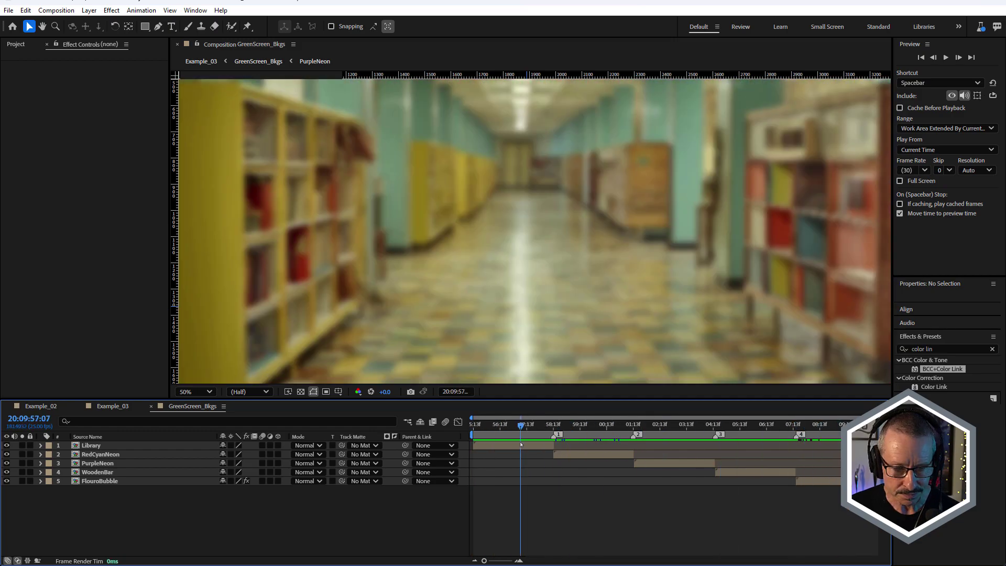
pyautogui.click(112, 406)
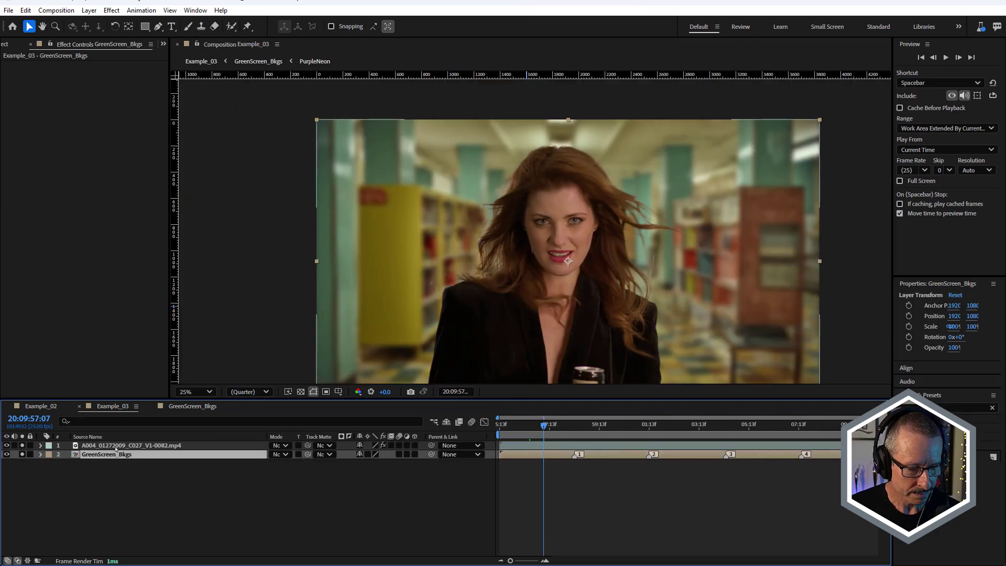
# - Apply BCC+Color Link to the A004 clip with GreenScreen_Bkgs as Sample Layer, keeping Sample Type at Dynamic
pyautogui.click(116, 446)
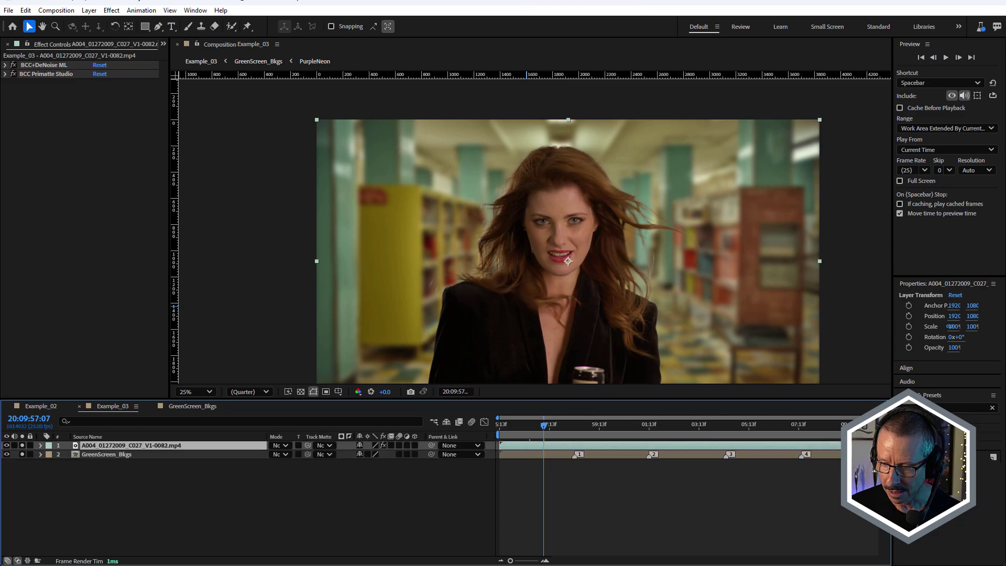
pyautogui.doubleClick(933, 428)
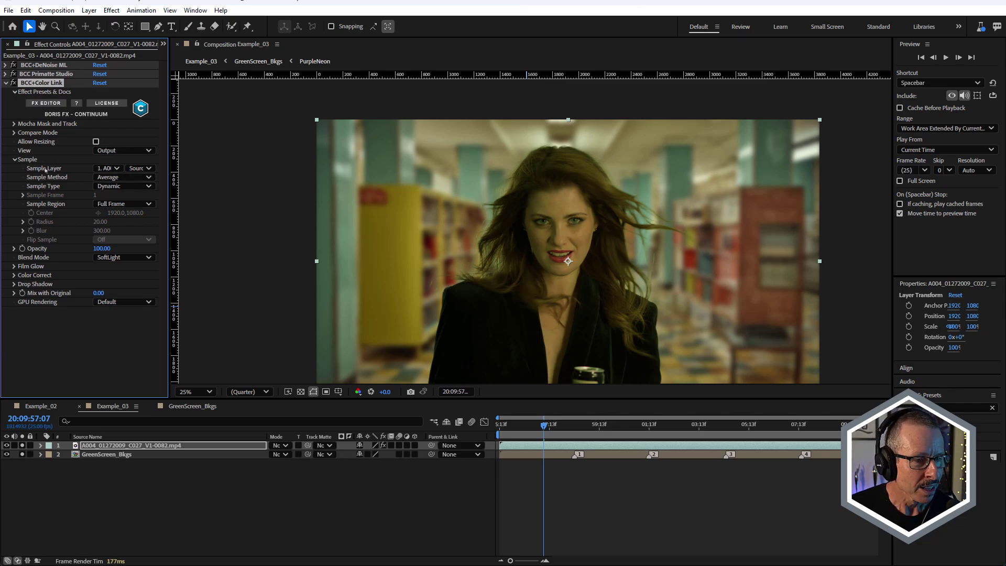
pyautogui.click(114, 168)
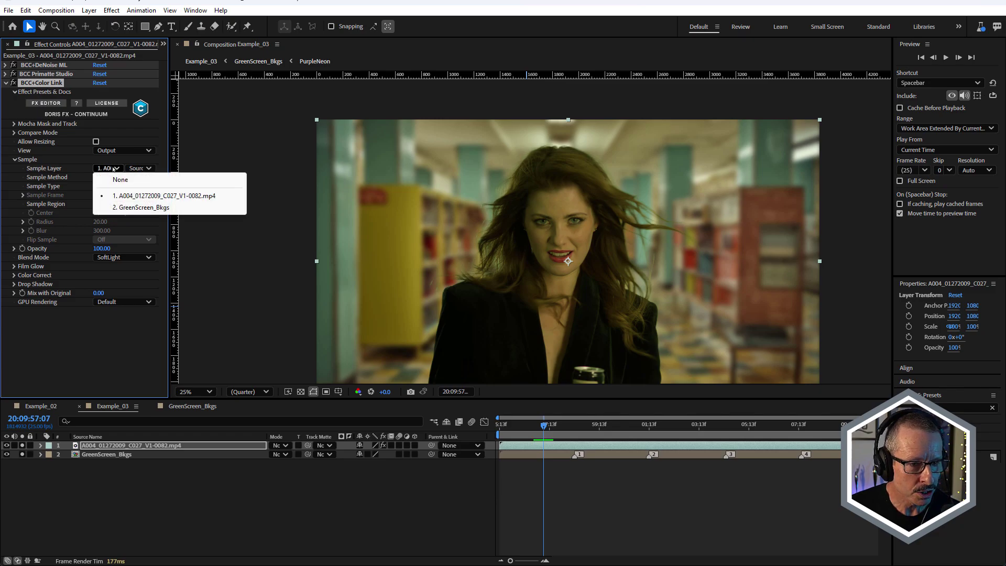
pyautogui.click(137, 207)
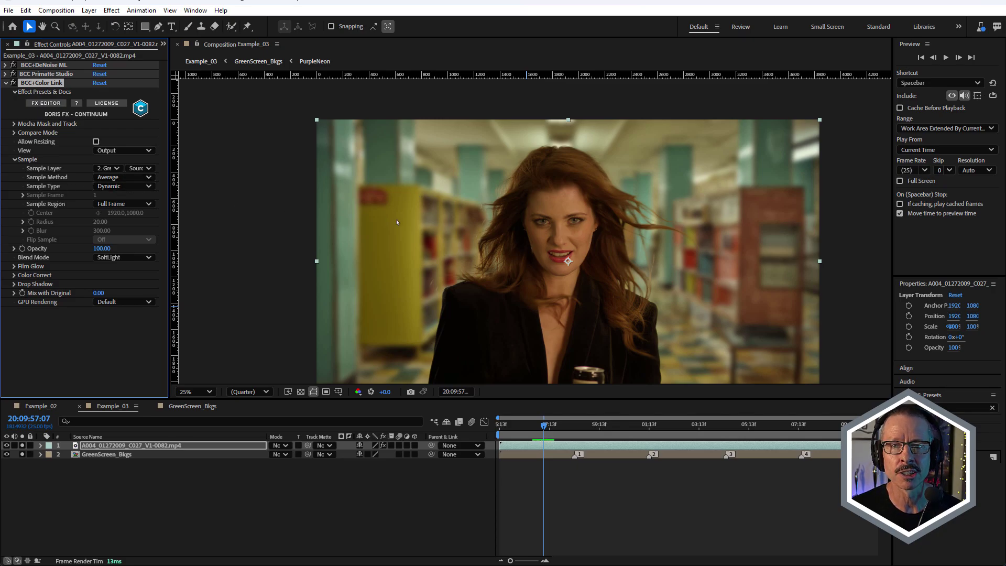
pyautogui.click(118, 189)
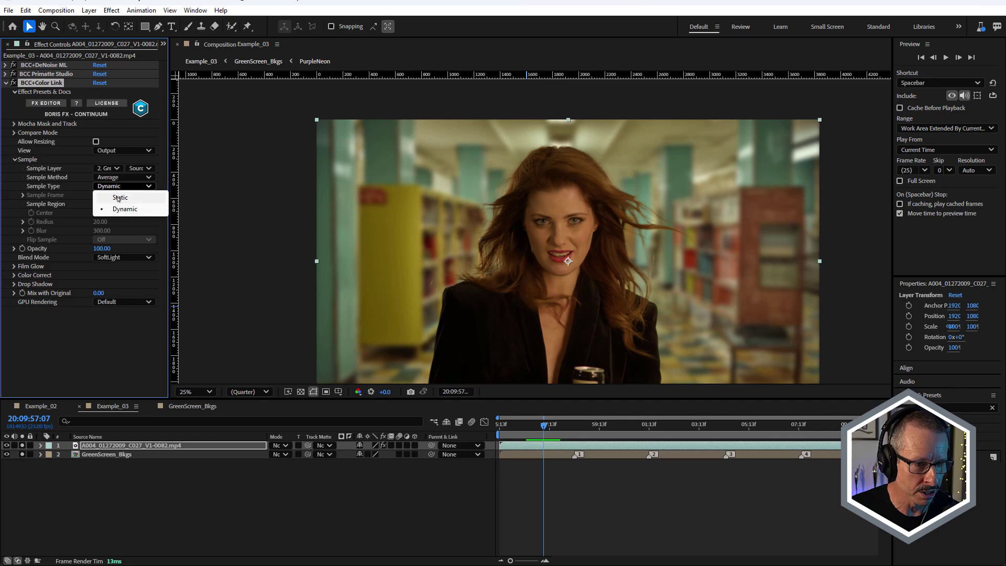
pyautogui.click(51, 189)
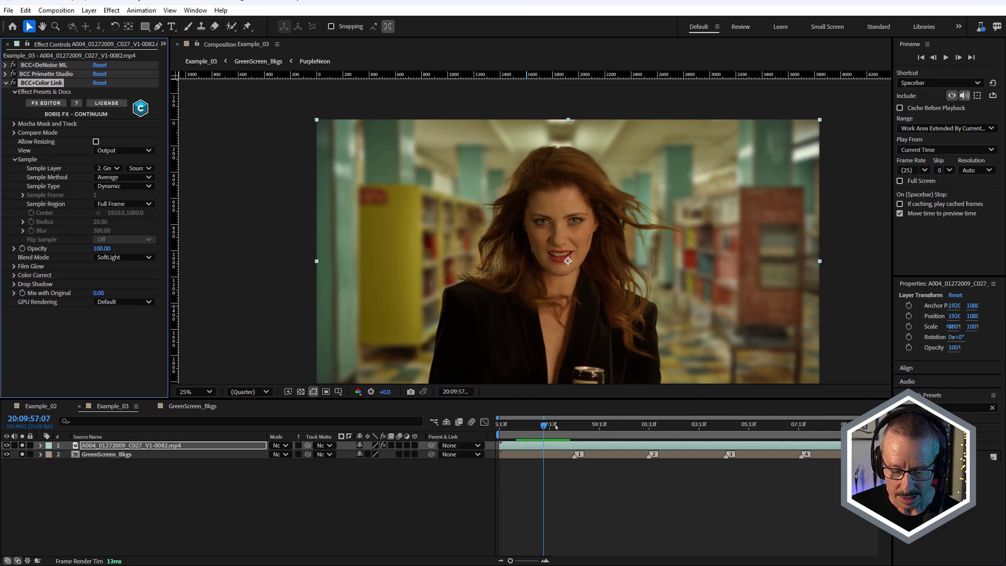
# - Review the clip's tint over the other backgrounds at 20:09:59:23 and 20:10:02:20, scrubbing on to the halftone background at 20:10:08:22
pyautogui.click(609, 425)
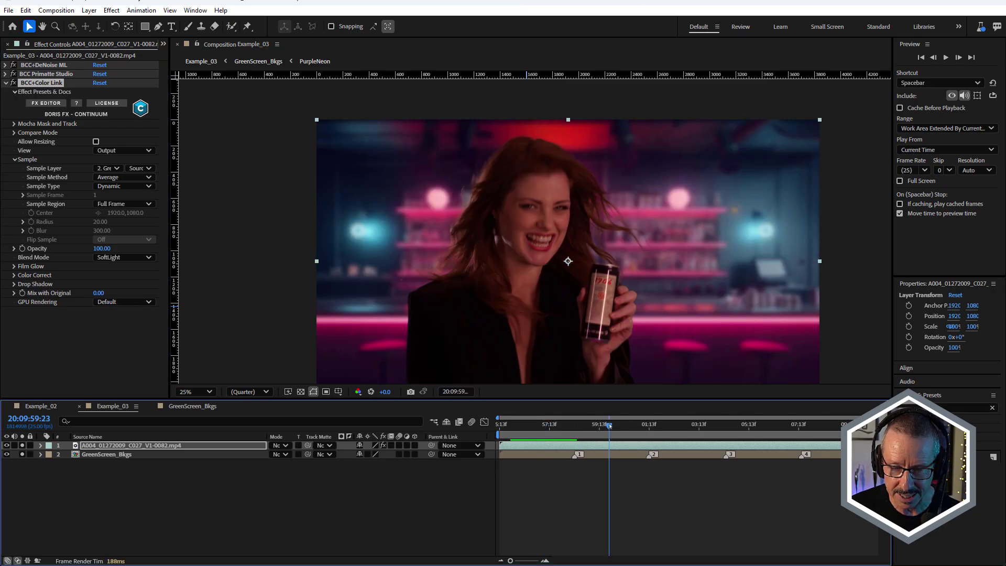
pyautogui.press('space')
pyautogui.click(638, 438)
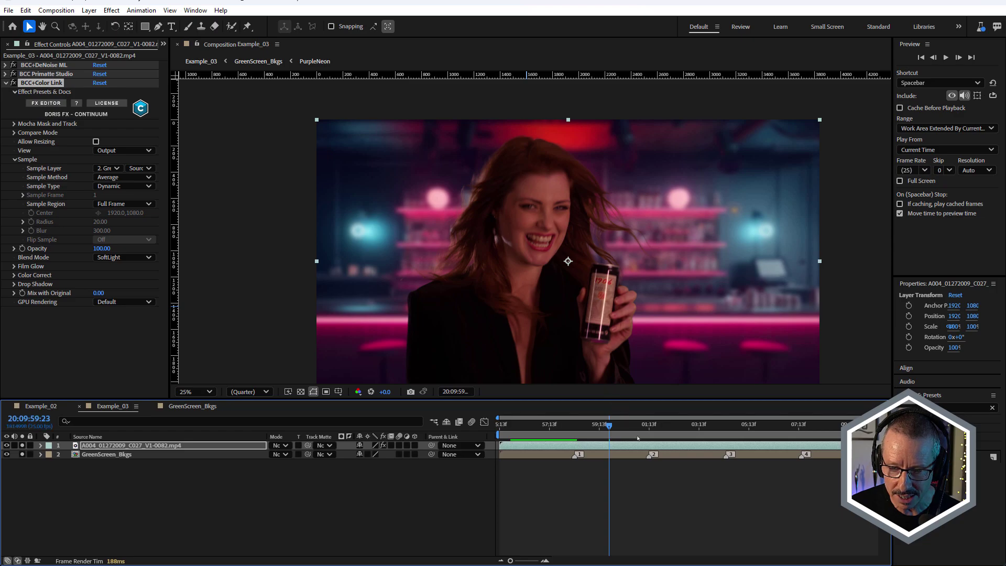
pyautogui.click(680, 425)
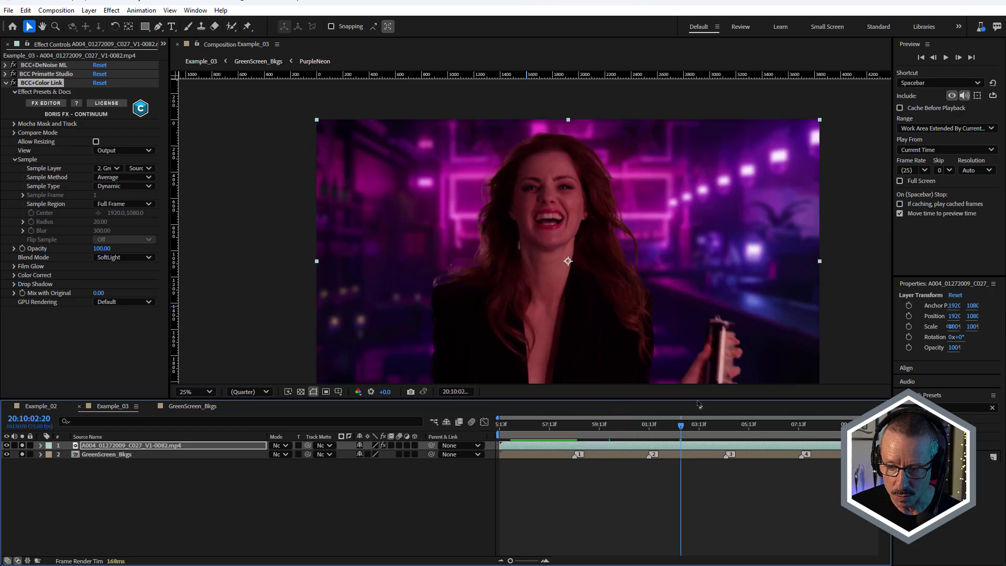
pyautogui.click(697, 426)
pyautogui.moveTo(697, 432); pyautogui.dragTo(833, 445)
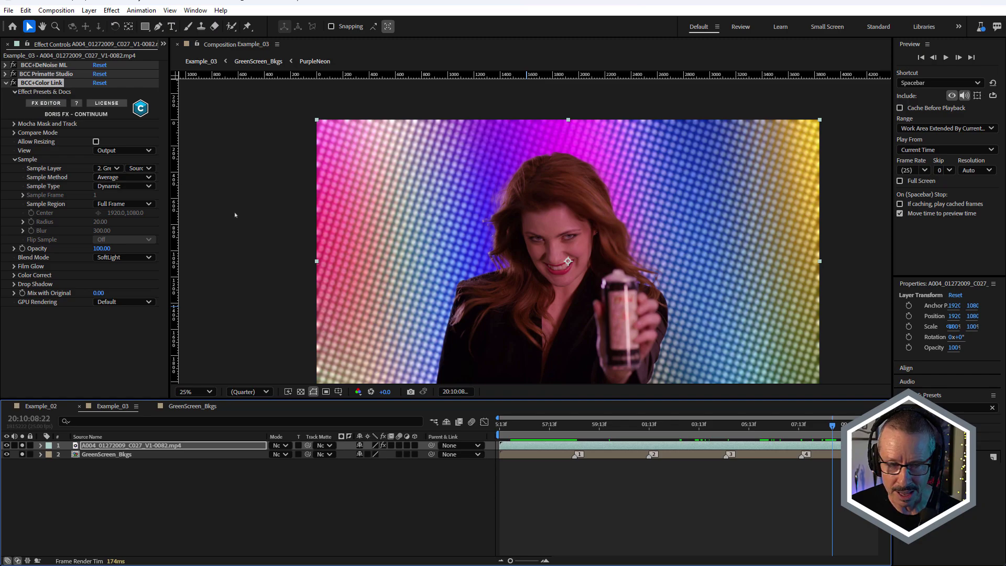
# - Set the clip's Sample Method to Diffuse Color and play the shot over the halftone background
pyautogui.click(123, 177)
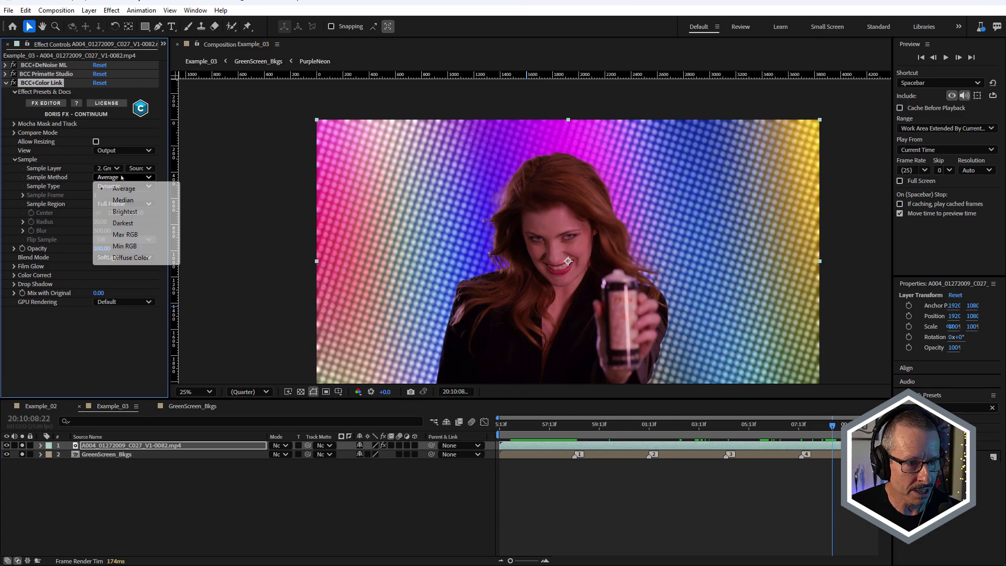
pyautogui.click(132, 258)
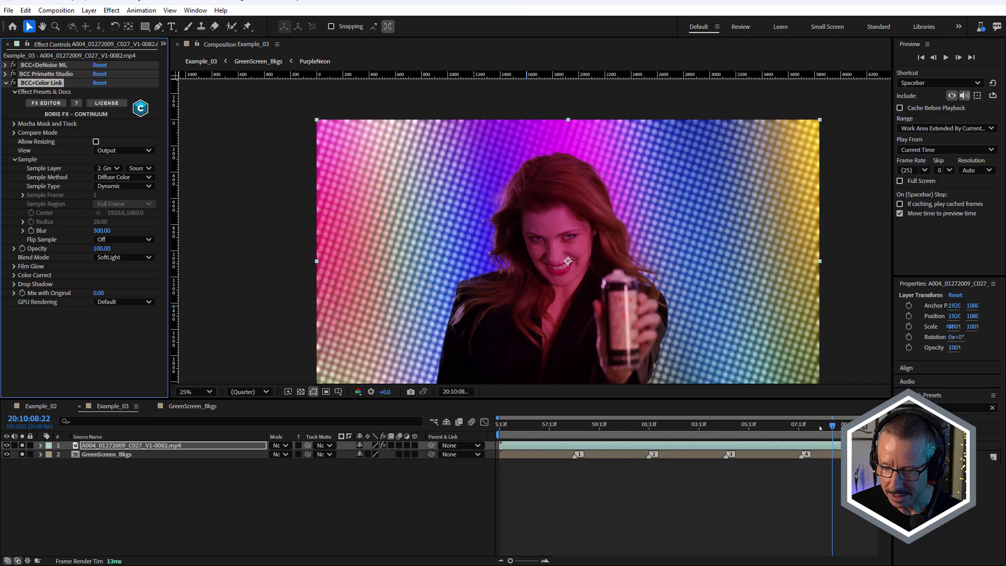
pyautogui.press('space')
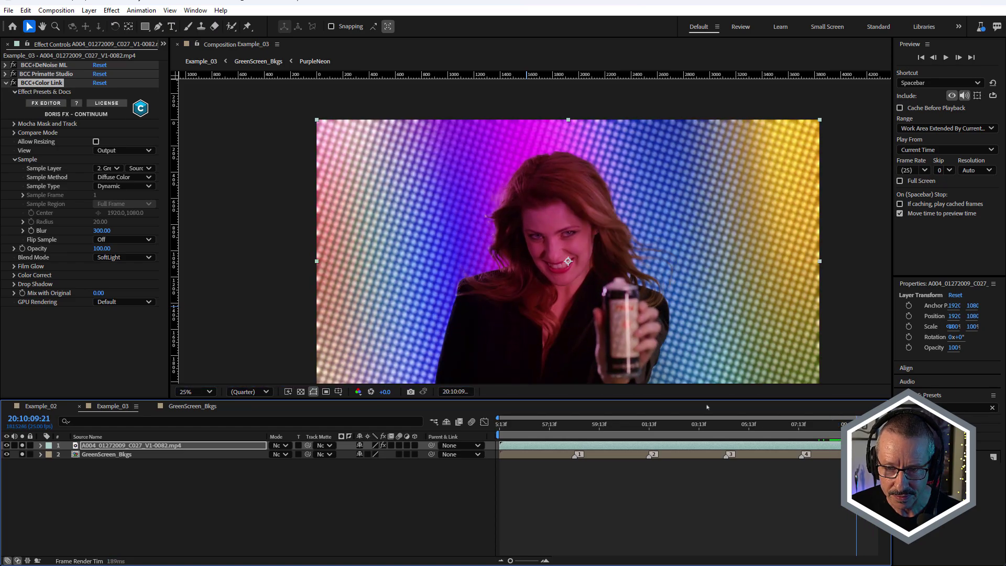
# - Try a sample Blur of 70 and preview the shot around 20:10:08:23
pyautogui.moveTo(106, 230); pyautogui.dragTo(96, 234)
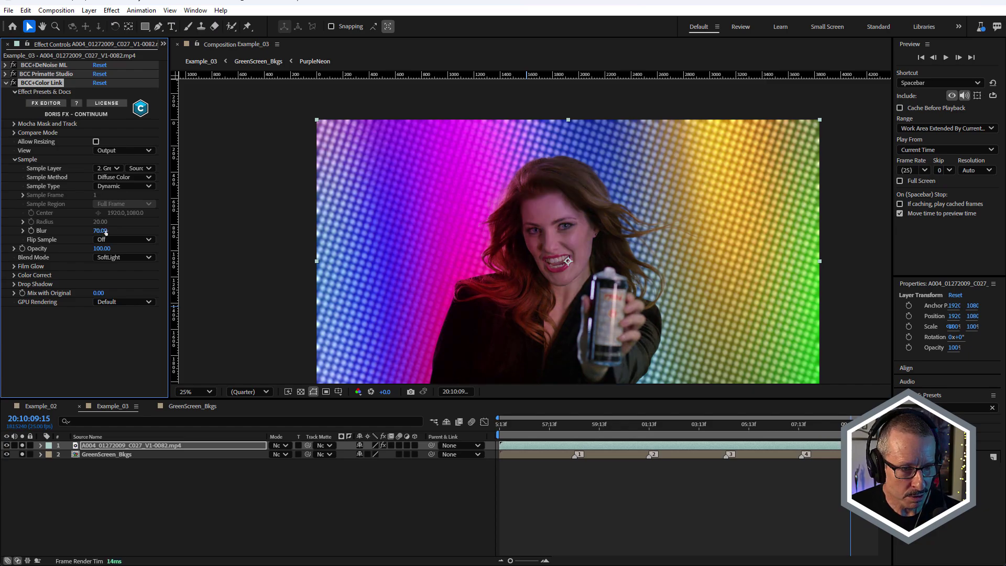
pyautogui.click(819, 428)
pyautogui.press('space')
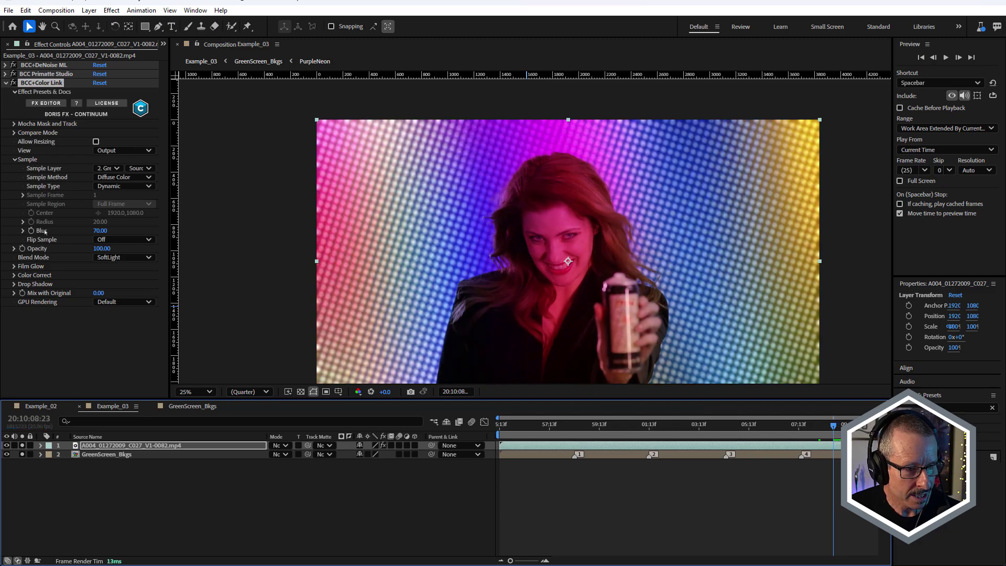
# - Try Flip X for the clip's sample, scrub to 20:10:08:11, and reduce Blur to 0
pyautogui.click(119, 239)
pyautogui.click(120, 262)
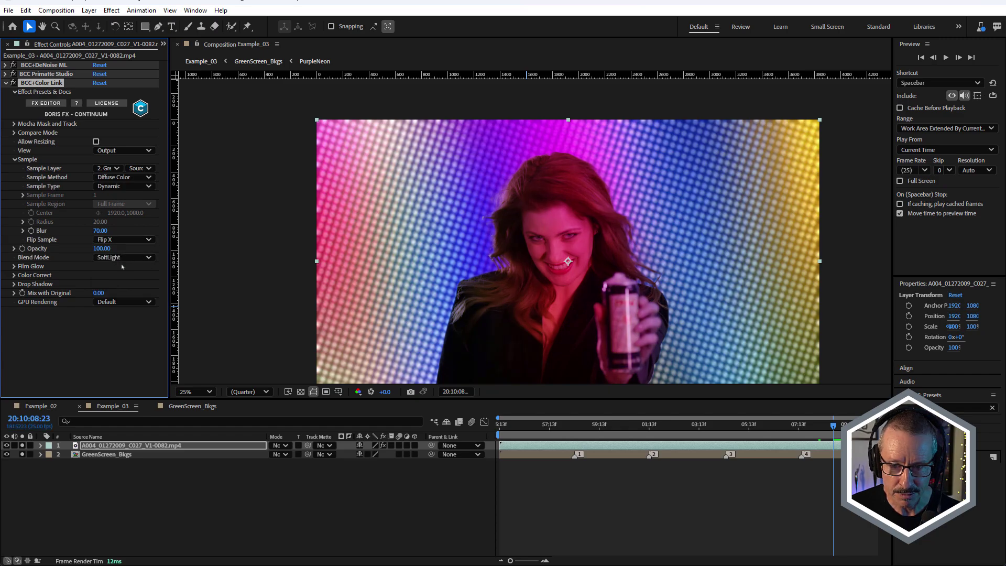
pyautogui.moveTo(824, 431); pyautogui.dragTo(822, 433)
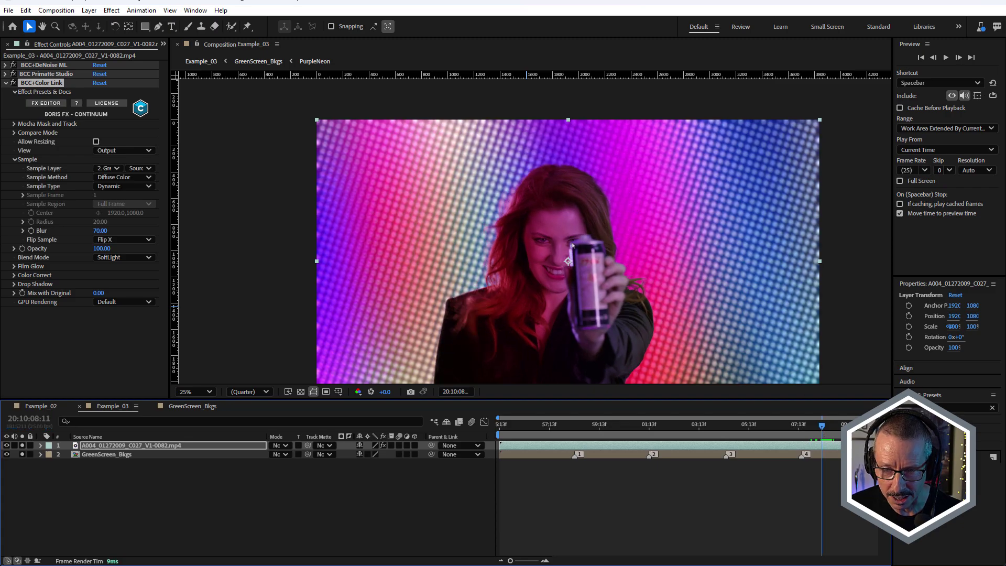
pyautogui.moveTo(102, 231); pyautogui.dragTo(76, 240)
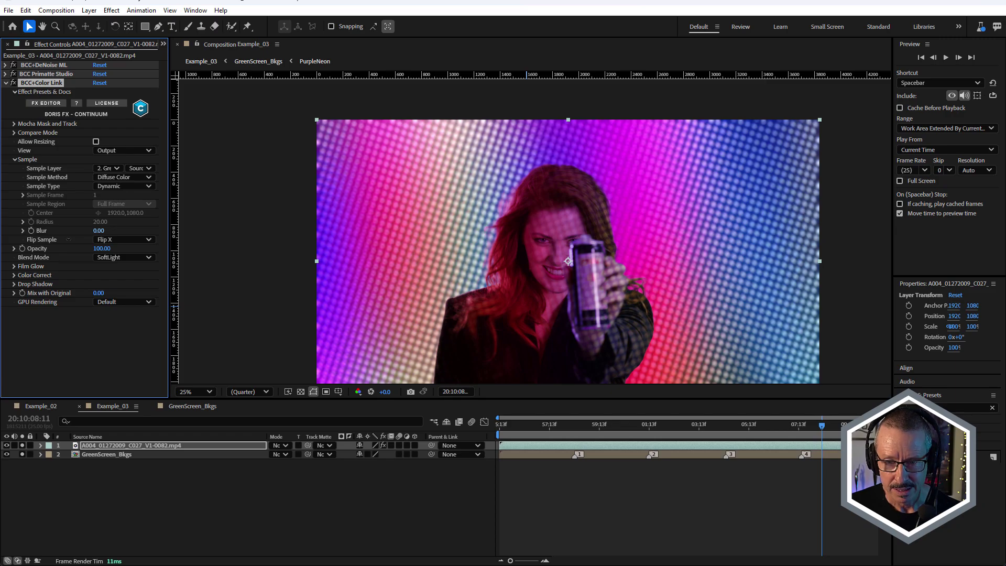
pyautogui.click(513, 210)
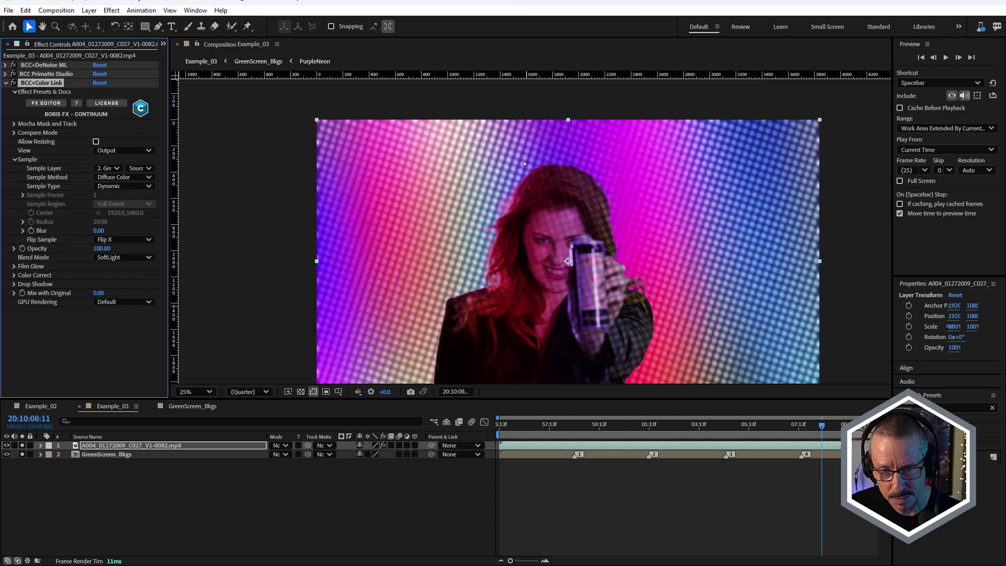
# - Set Flip Sample to Flip Y and play the shot to about 20:10:09:02
pyautogui.click(123, 239)
pyautogui.click(126, 272)
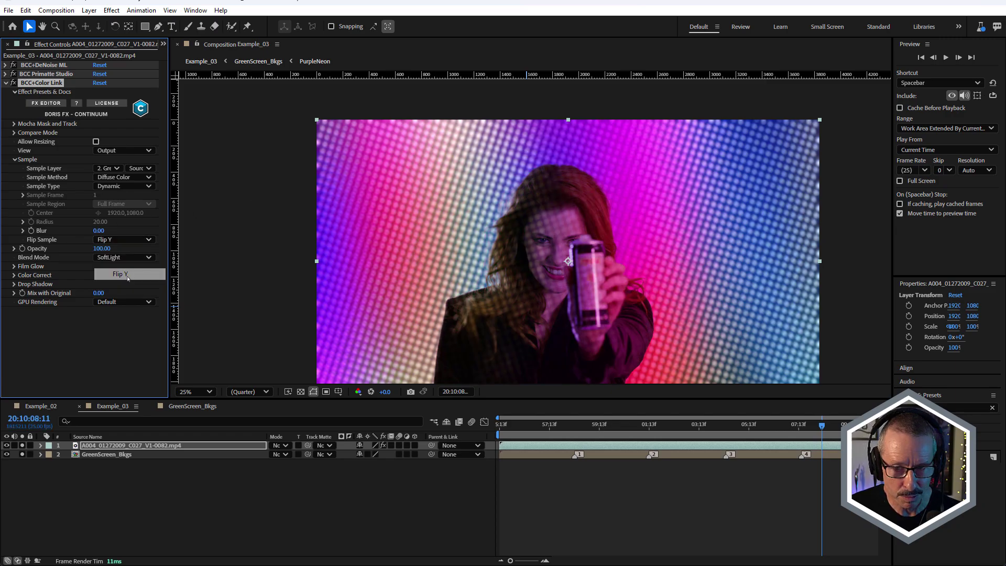
pyautogui.press('space')
pyautogui.press('space')
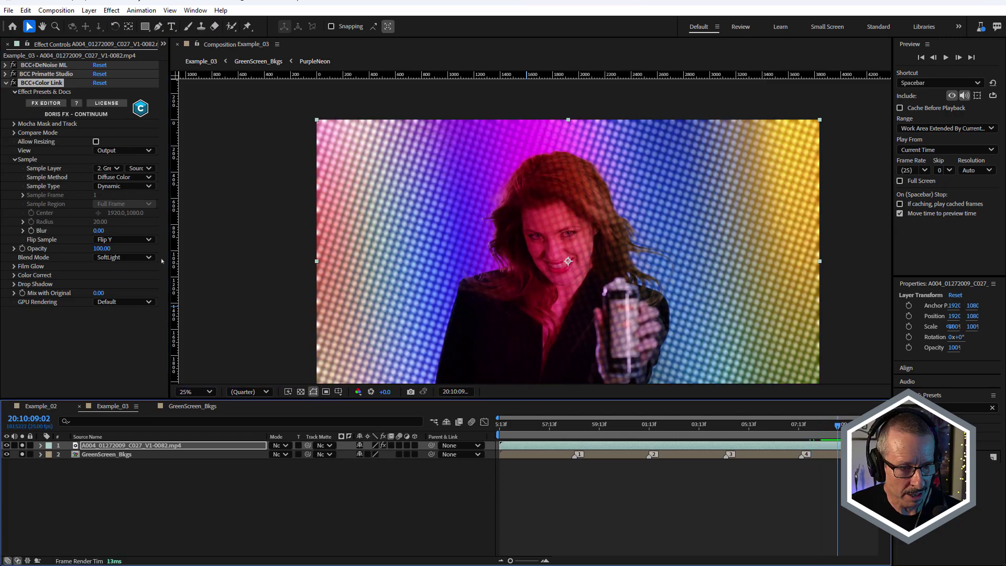
# - Set the clip's sample Blur to 300
pyautogui.click(99, 230)
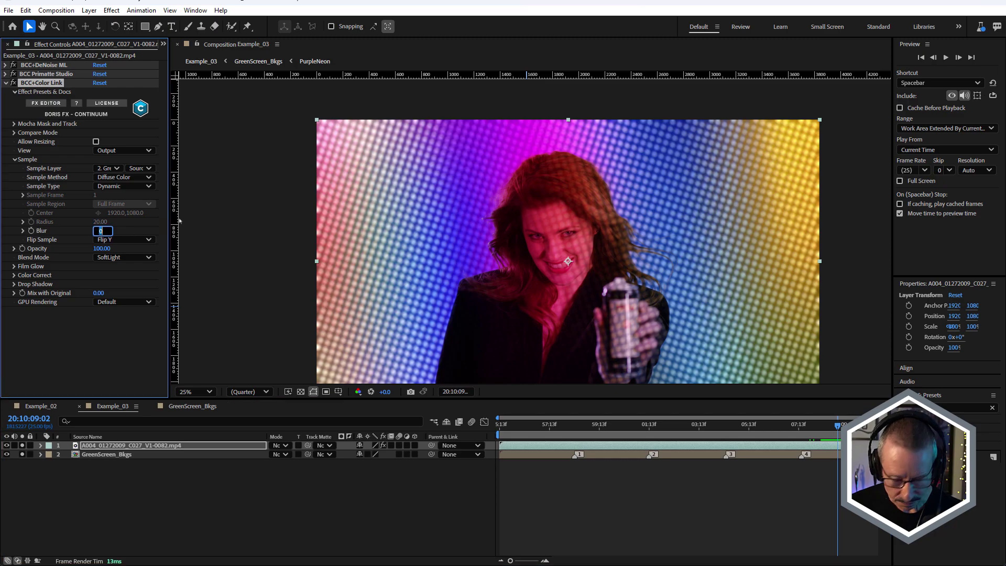
pyautogui.write('300')
pyautogui.press('Return')
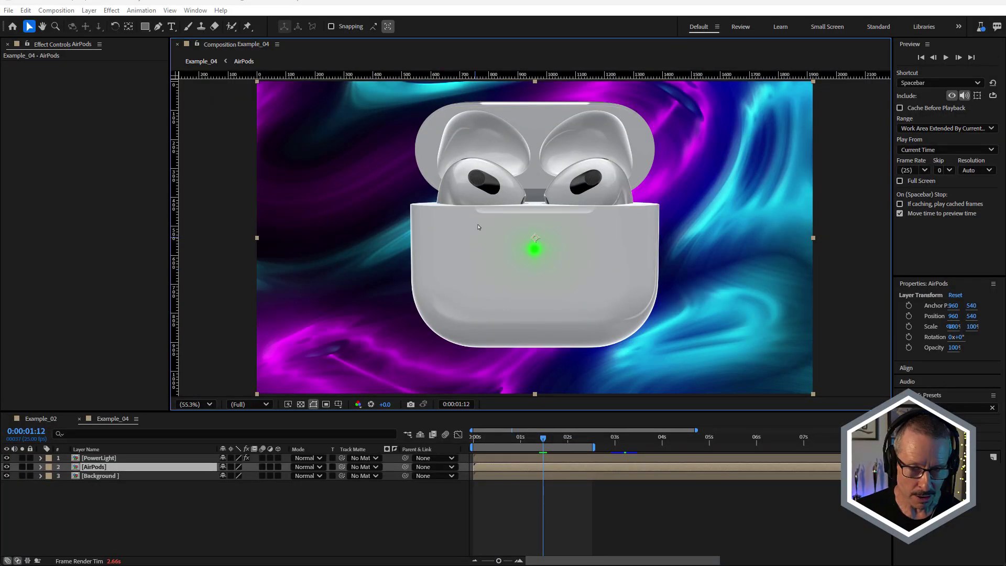
# - Move to 0:00:00:24 in Example_04 and apply BCC+Color Link to the AirPods layer
pyautogui.moveTo(516, 434)
pyautogui.mouseDown()
pyautogui.moveTo(482, 438)
pyautogui.moveTo(519, 440)
pyautogui.mouseUp()
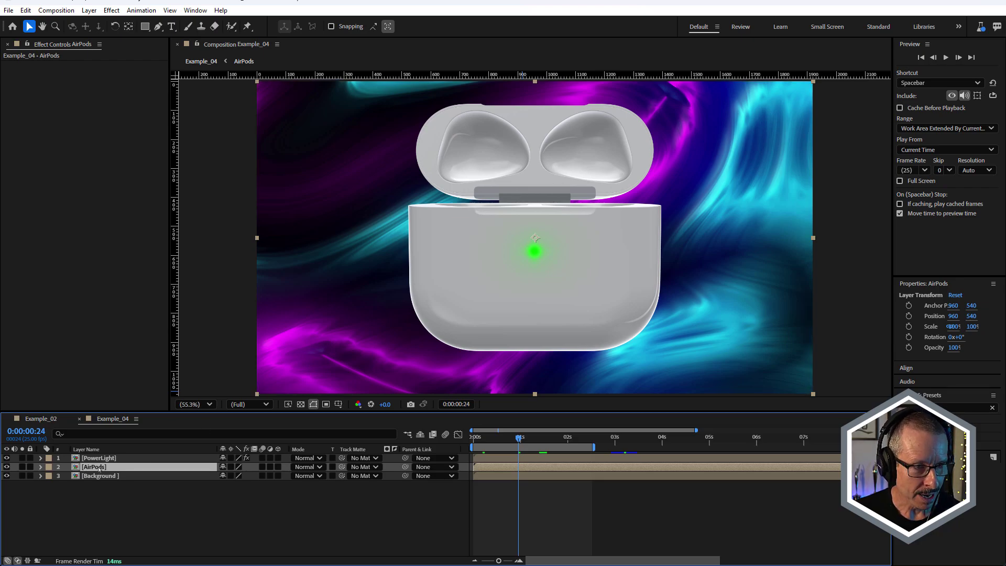
pyautogui.doubleClick(932, 435)
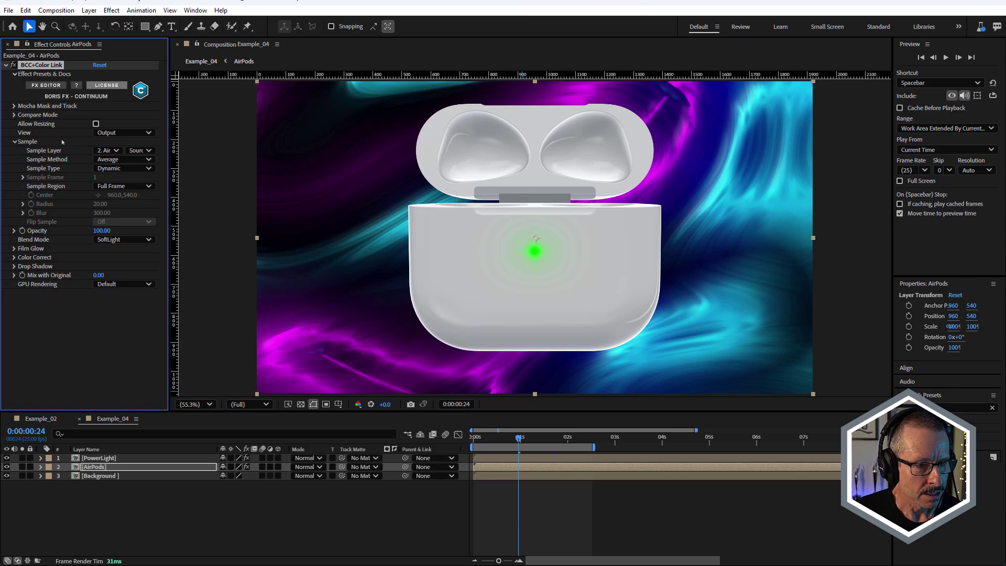
# - Set the Color Link Sample Layer of the AirPods layer to the Background layer and scrub to preview the tint
pyautogui.click(108, 150)
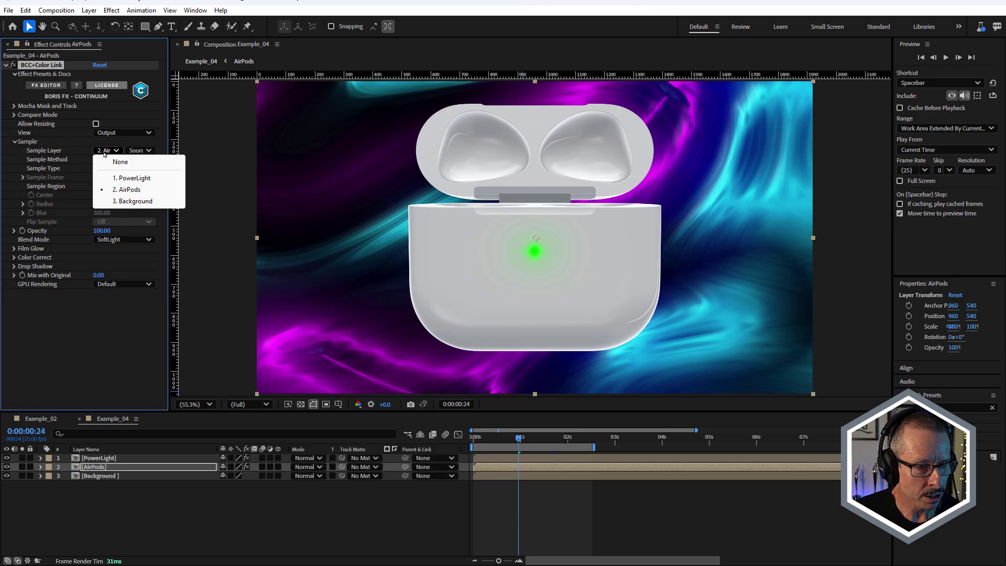
pyautogui.click(118, 203)
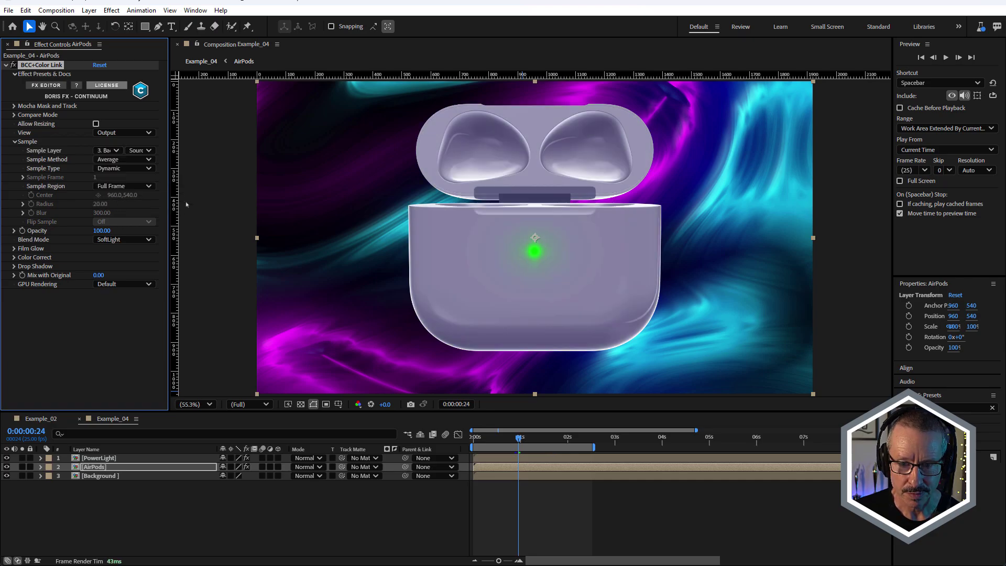
pyautogui.moveTo(518, 438)
pyautogui.mouseDown()
pyautogui.moveTo(497, 438)
pyautogui.moveTo(519, 439)
pyautogui.mouseUp()
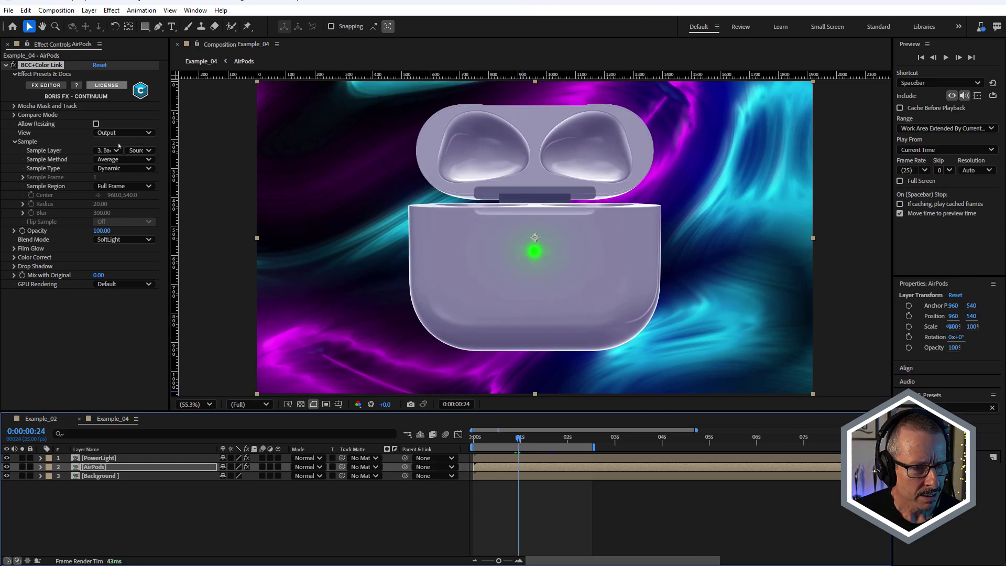
# - Try the Median and Brightest sample methods on the AirPods layer and scrub to preview the color
pyautogui.click(120, 159)
pyautogui.click(122, 182)
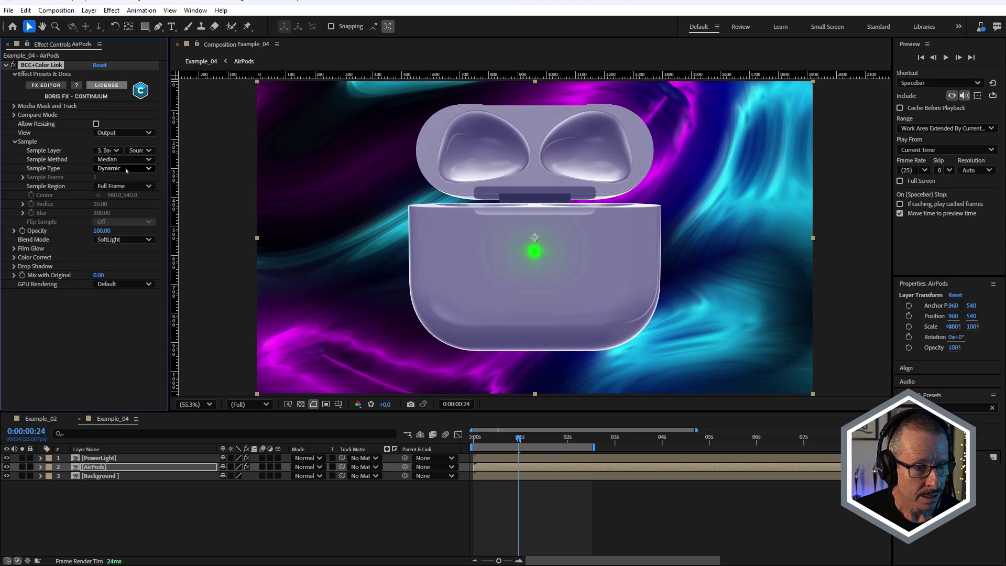
pyautogui.click(122, 159)
pyautogui.click(126, 193)
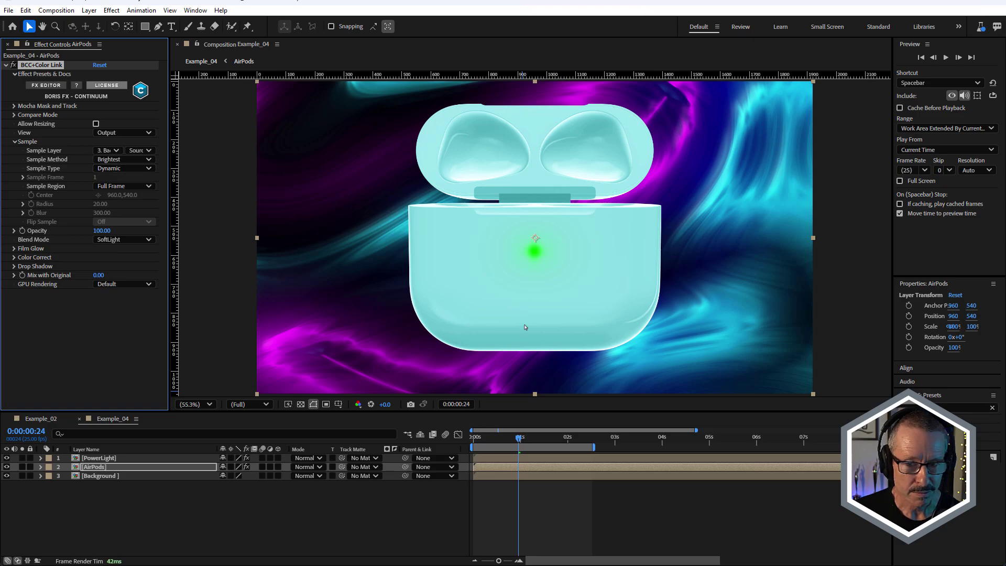
pyautogui.moveTo(497, 438); pyautogui.dragTo(518, 454)
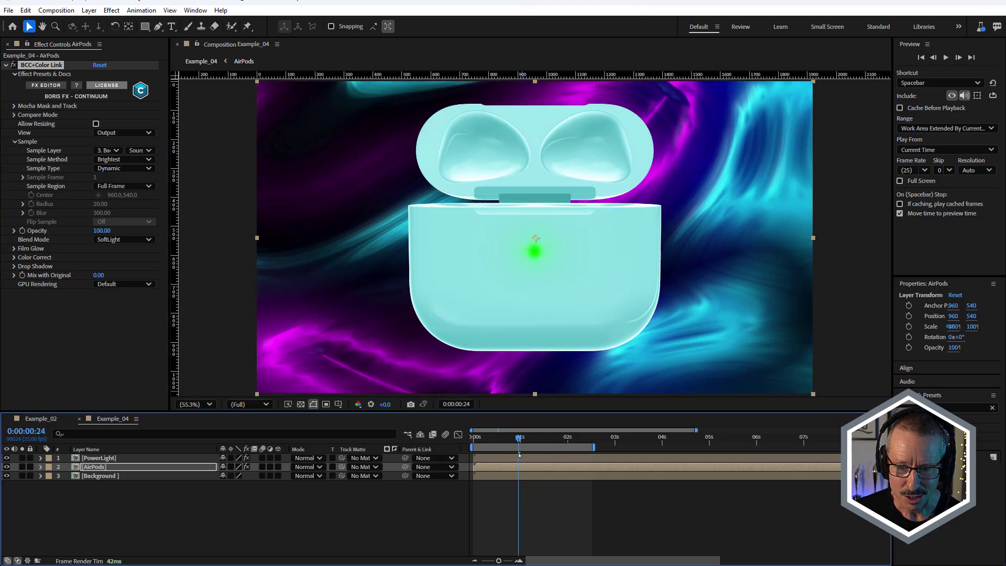
# - Set the AirPods layer's Sample Method to Diffuse Color and scrub to 0:00:01:04
pyautogui.click(123, 159)
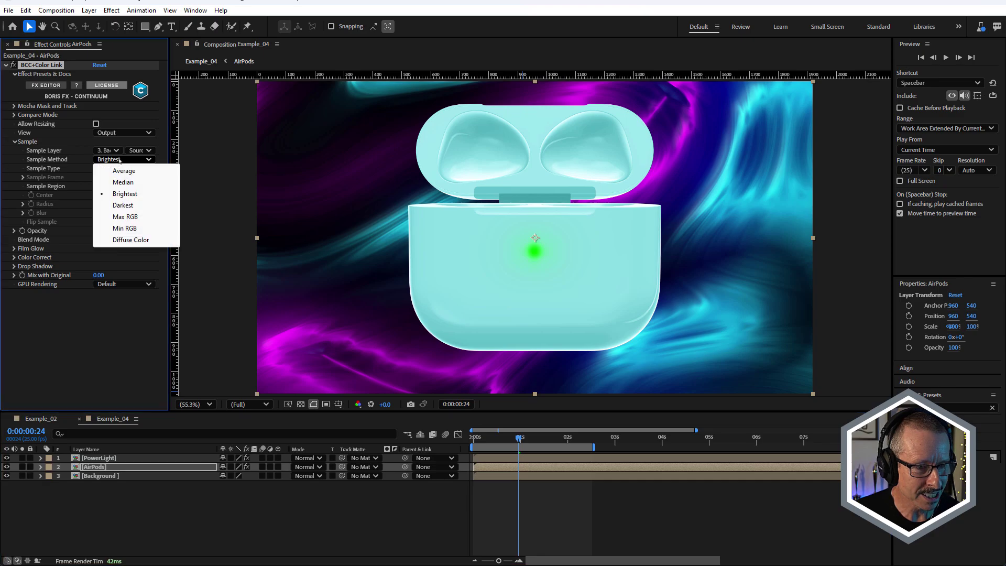
pyautogui.click(124, 240)
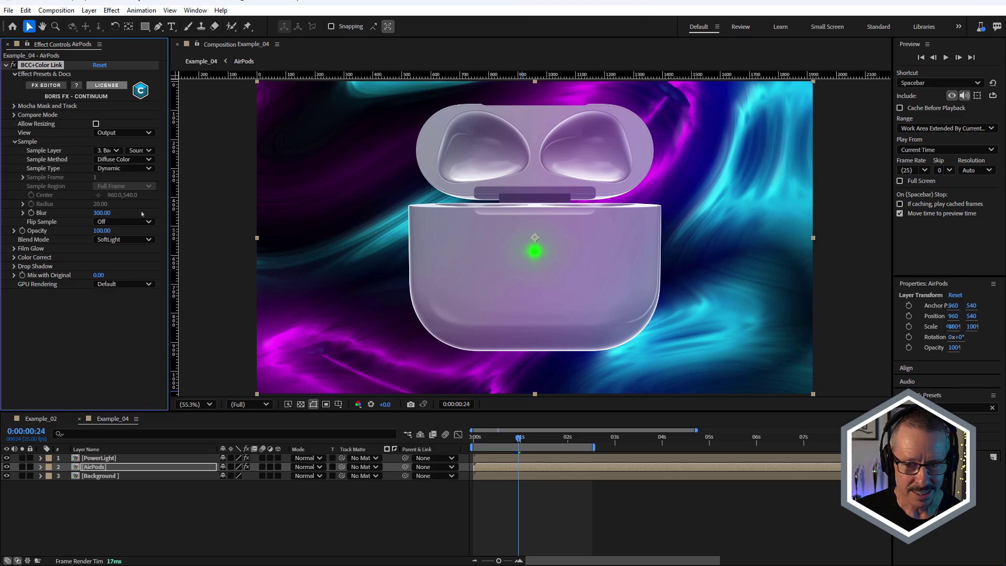
pyautogui.moveTo(514, 436)
pyautogui.mouseDown()
pyautogui.moveTo(544, 445)
pyautogui.moveTo(516, 446)
pyautogui.moveTo(528, 447)
pyautogui.mouseUp()
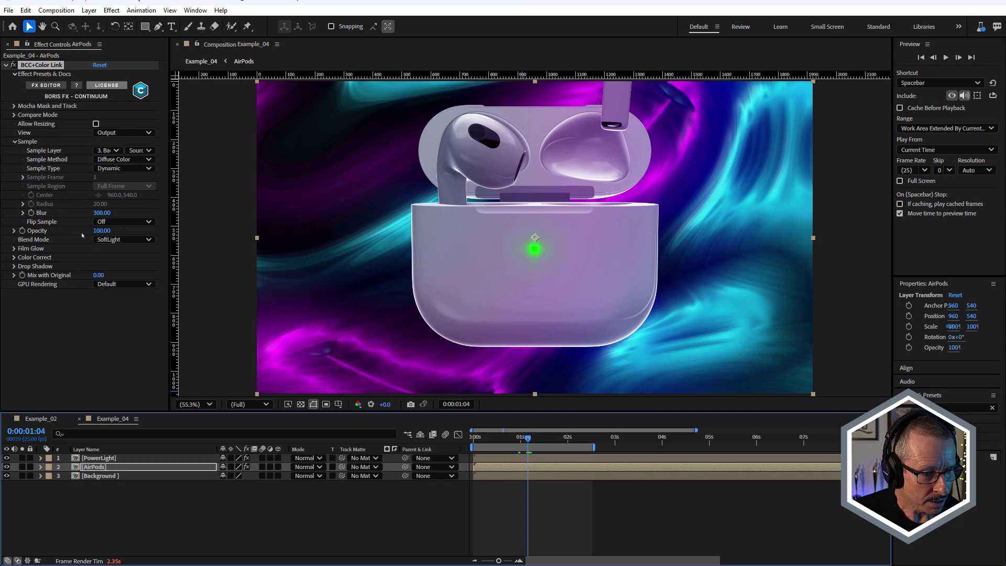
# - Try the Overlay blend mode for the AirPods tint and view the whole frame at 0:00:01:15
pyautogui.click(122, 239)
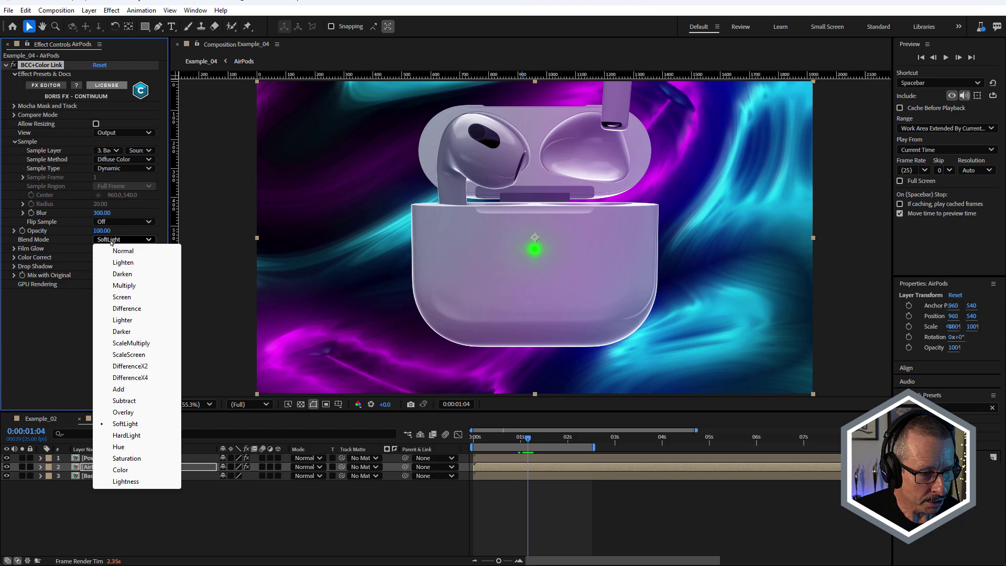
pyautogui.click(123, 411)
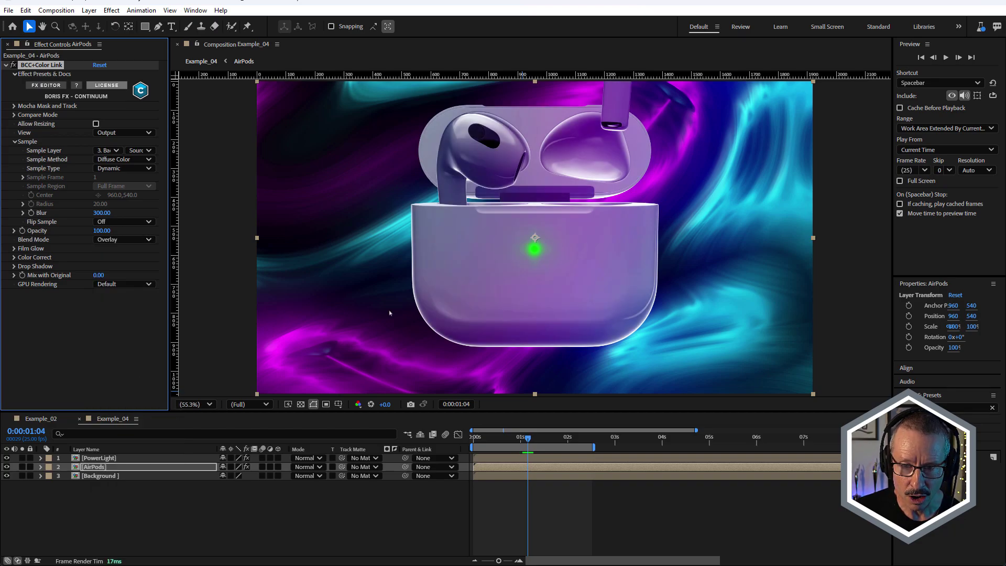
pyautogui.moveTo(528, 437); pyautogui.dragTo(549, 439)
pyautogui.scroll(-3, 582, 303)
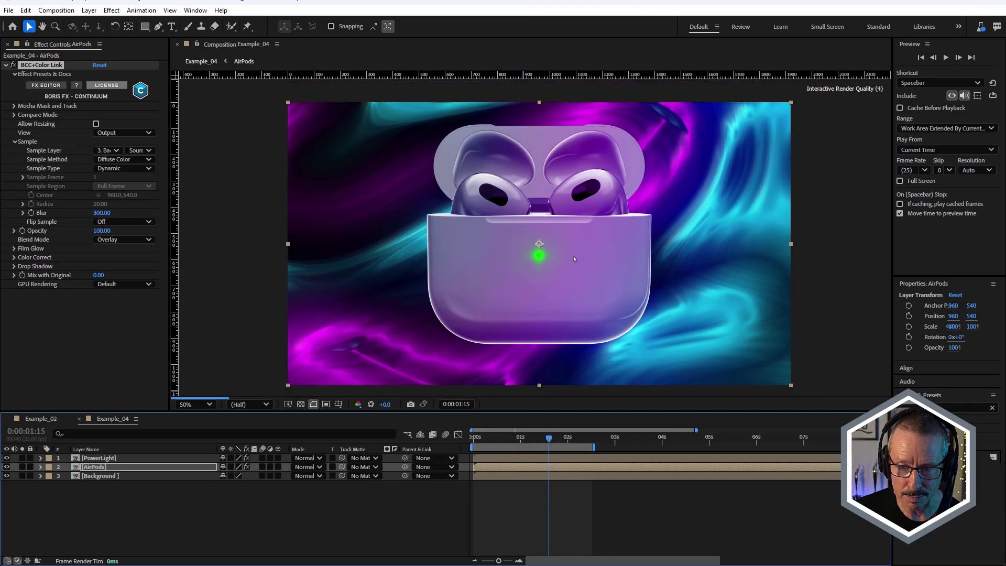
pyautogui.scroll(2, 573, 256)
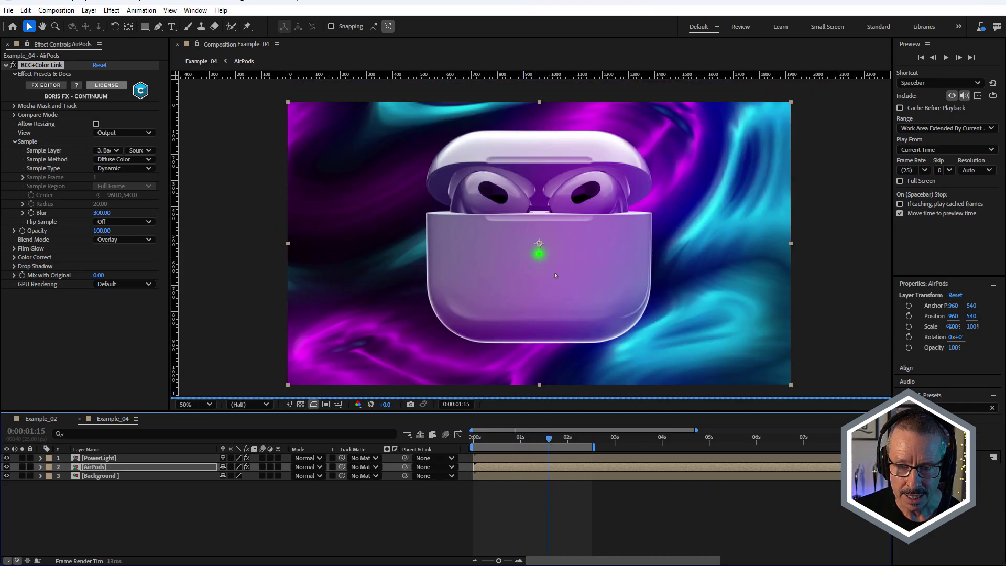
# - Enable Film Glow on the AirPods layer with Glow from Alpha at 97 and Glow Under Source at 100
pyautogui.click(14, 248)
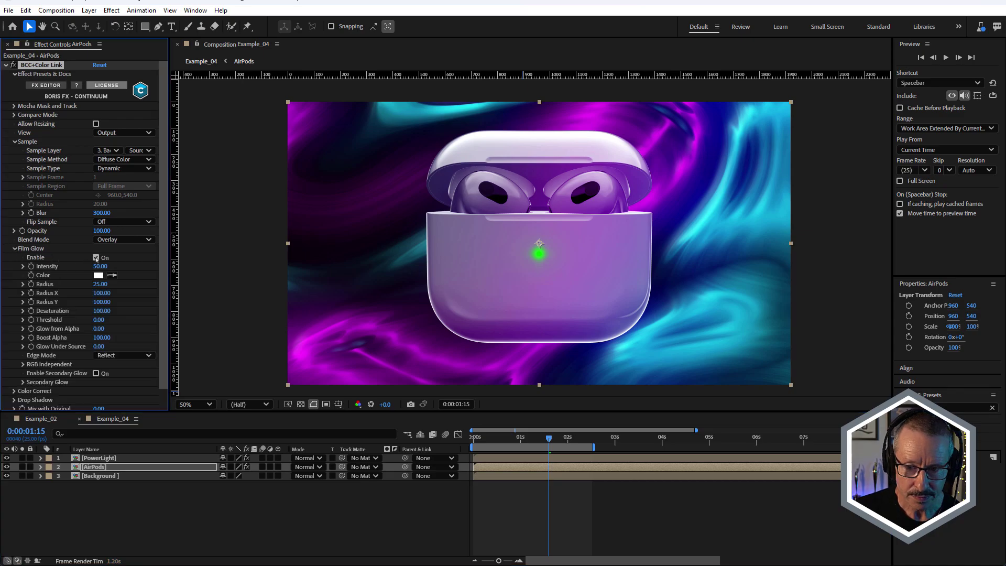
pyautogui.click(96, 258)
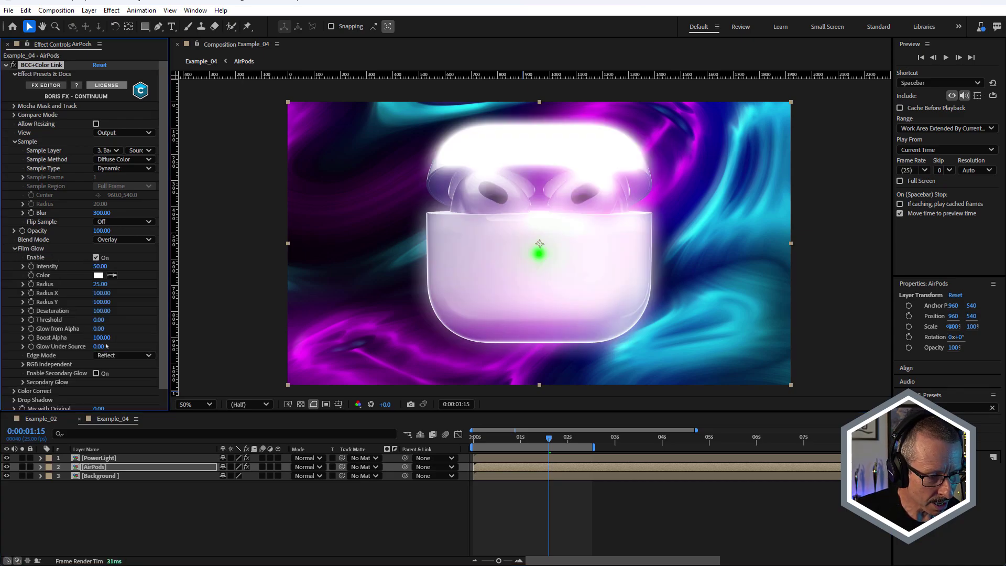
pyautogui.moveTo(98, 328); pyautogui.dragTo(156, 326)
pyautogui.moveTo(97, 346); pyautogui.dragTo(179, 349)
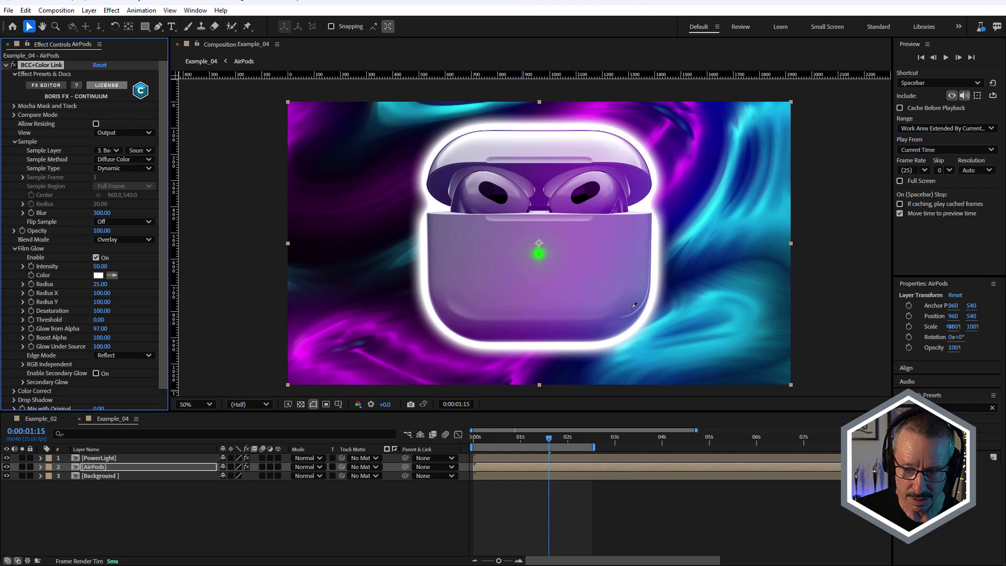
# - Sample a cyan glow color from the background, set the Film Glow Intensity to 19, and scrub to 0:00:01:09
pyautogui.click(673, 311)
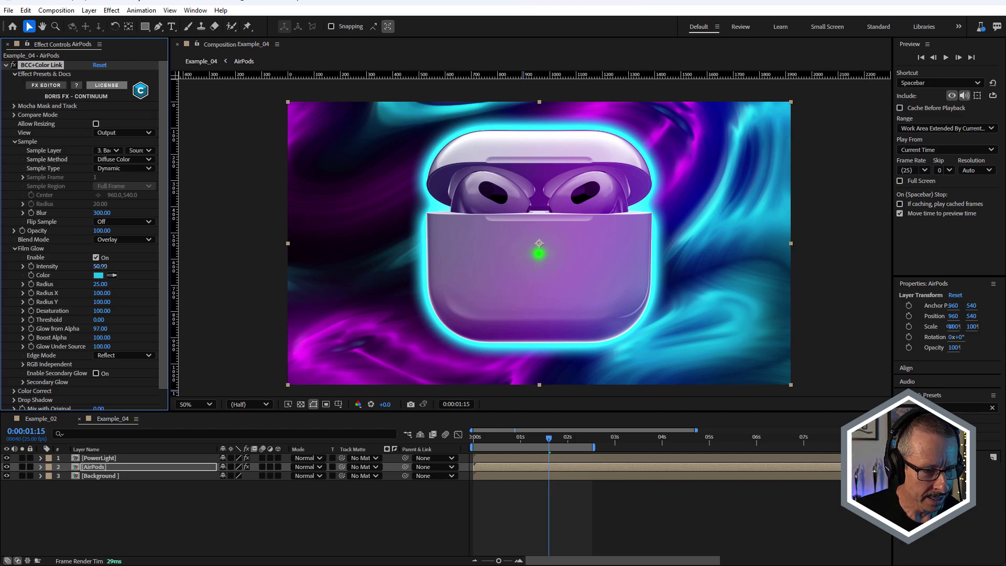
pyautogui.moveTo(99, 266); pyautogui.dragTo(89, 268)
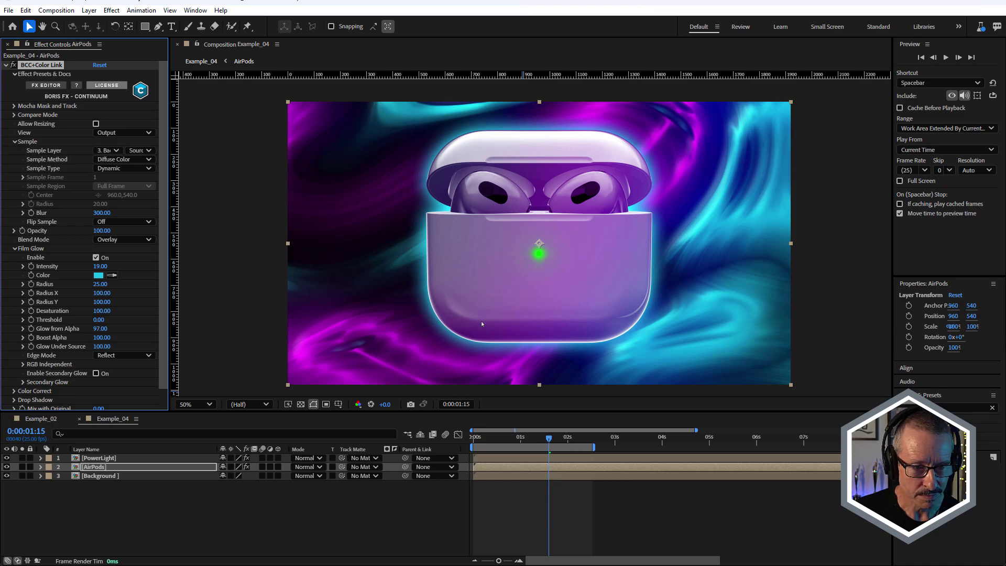
pyautogui.moveTo(509, 439); pyautogui.dragTo(537, 439)
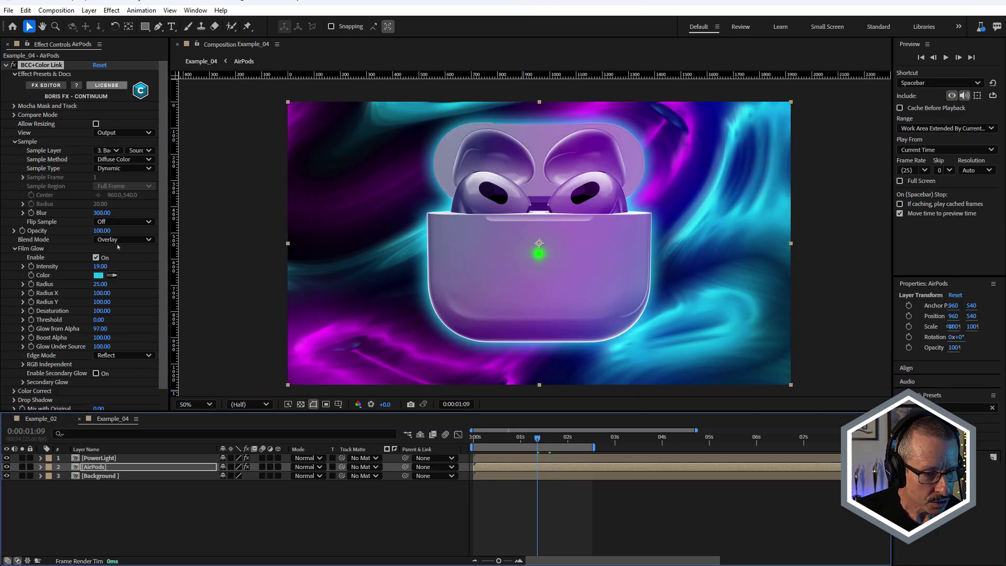
# - Set the AirPods layer's Blend Mode to Multiply, reduce the sample Blur to 110, and scrub to 0:00:01:06
pyautogui.click(125, 239)
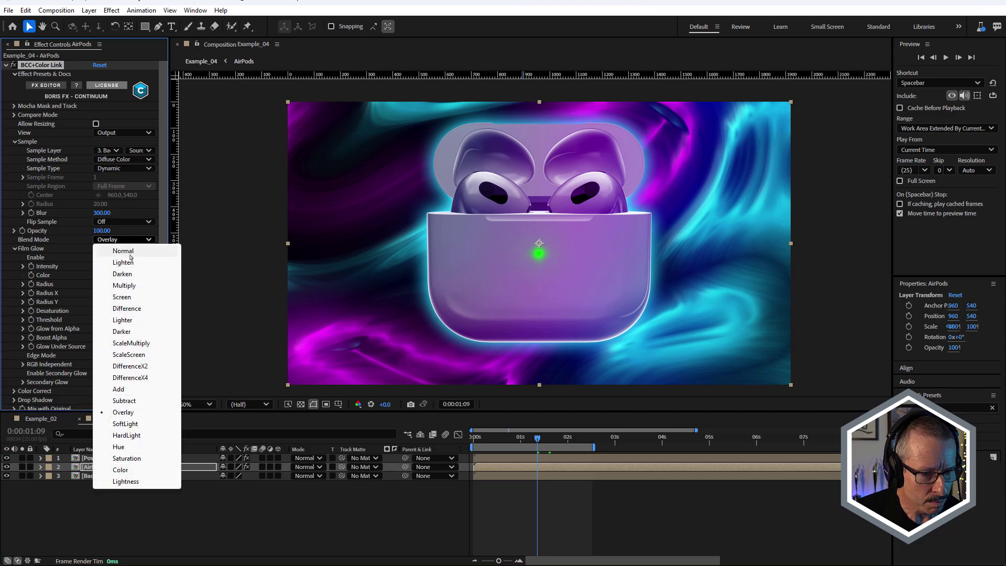
pyautogui.click(133, 284)
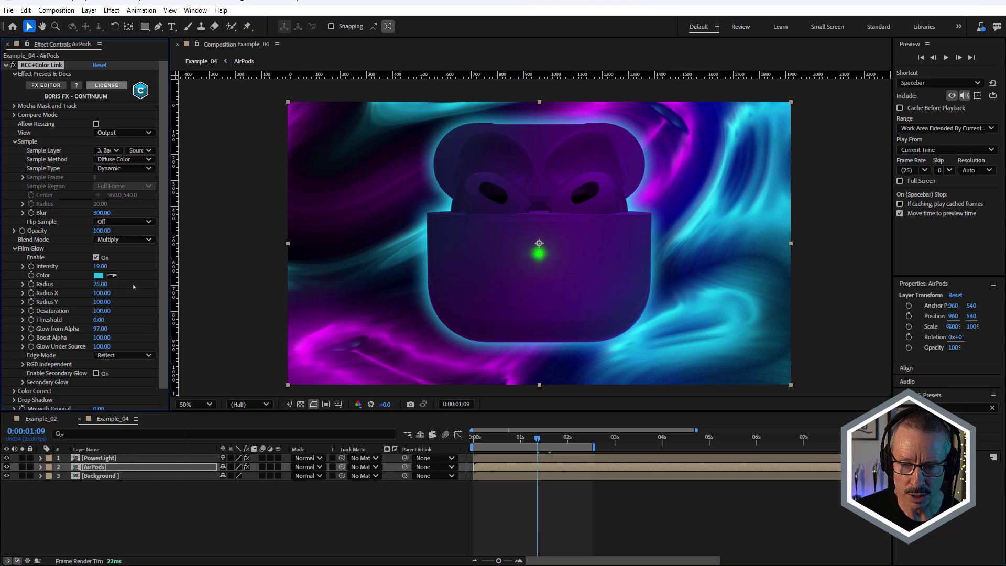
pyautogui.scroll(-1, 160, 266)
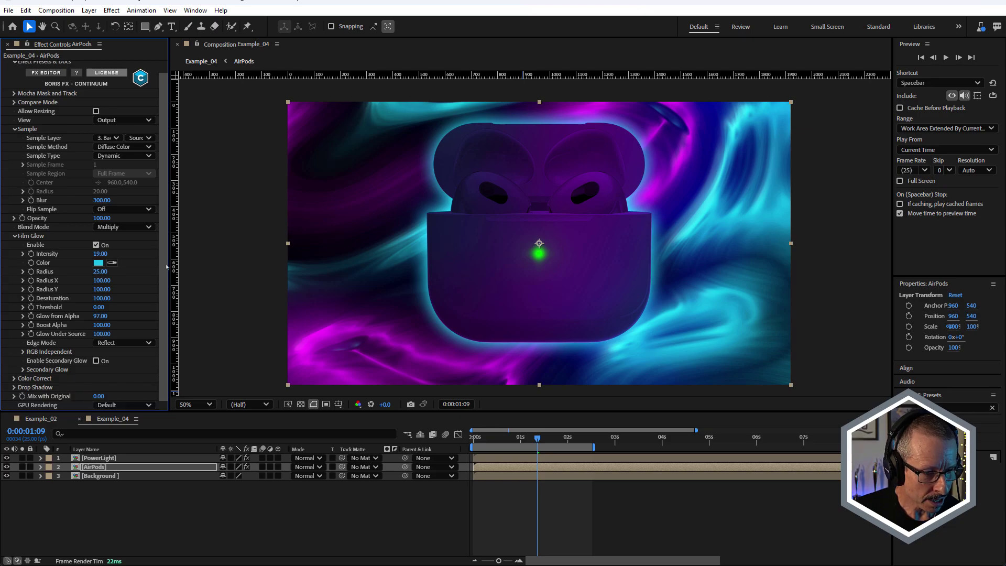
pyautogui.moveTo(166, 267); pyautogui.dragTo(159, 239)
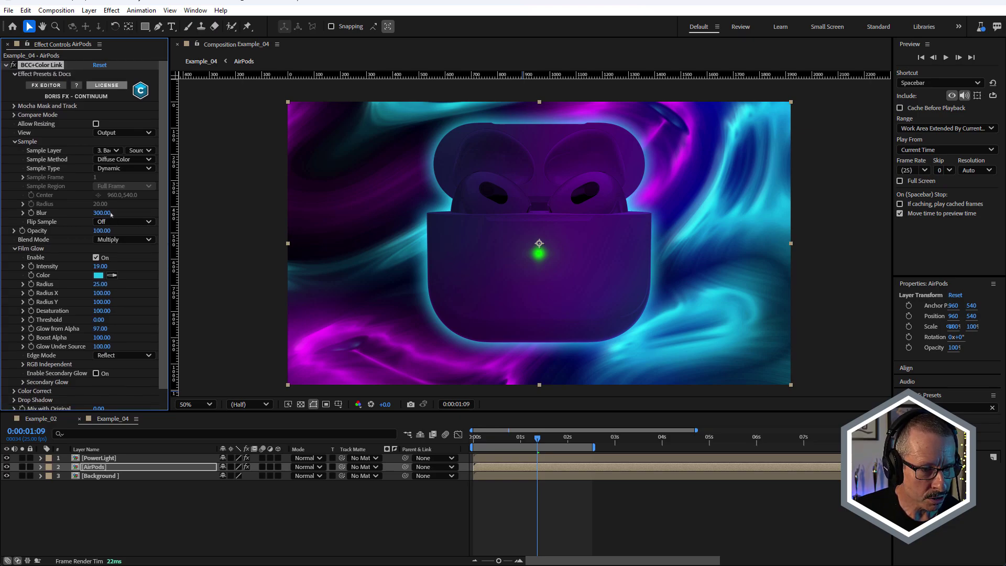
pyautogui.moveTo(112, 213); pyautogui.dragTo(100, 213)
pyautogui.moveTo(528, 438); pyautogui.dragTo(532, 438)
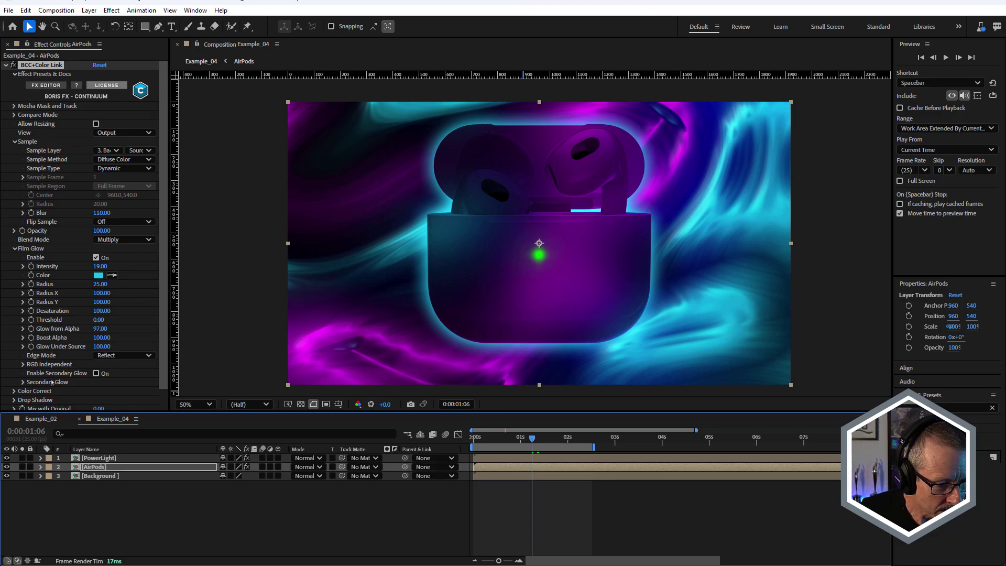
# - Enable Color Correct on the AirPods layer, set Brightness to 55, and undo a trial Contrast change
pyautogui.click(14, 391)
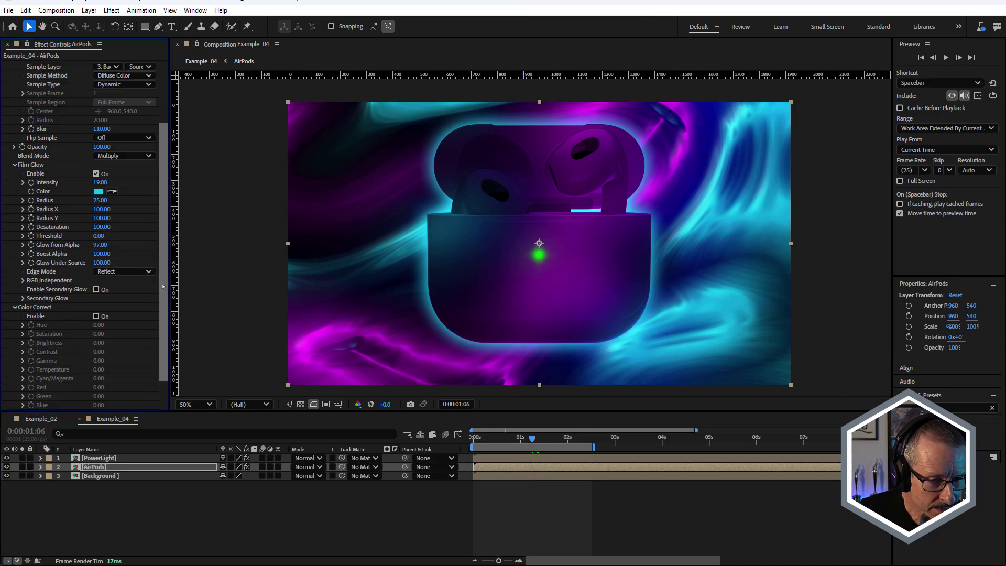
pyautogui.scroll(-4, 165, 324)
pyautogui.click(96, 289)
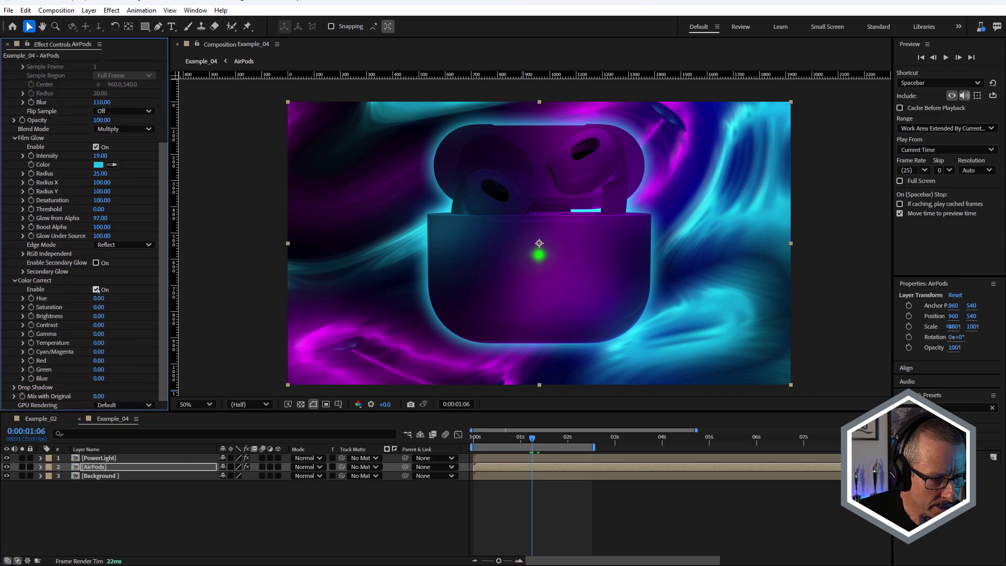
pyautogui.moveTo(98, 316); pyautogui.dragTo(127, 317)
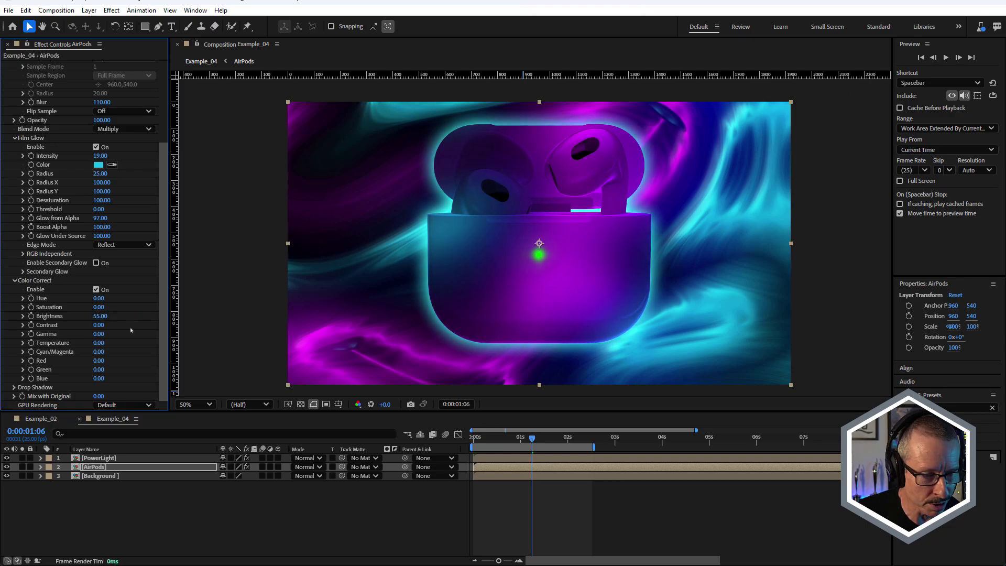
pyautogui.moveTo(98, 324); pyautogui.dragTo(106, 325)
pyautogui.hotkey('ctrl', 'z')
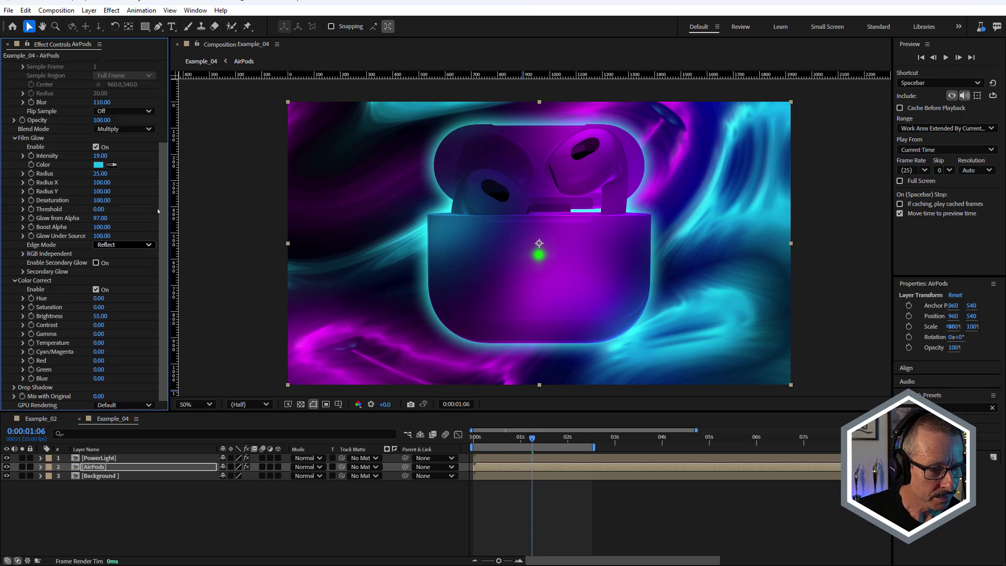
pyautogui.scroll(5, 145, 122)
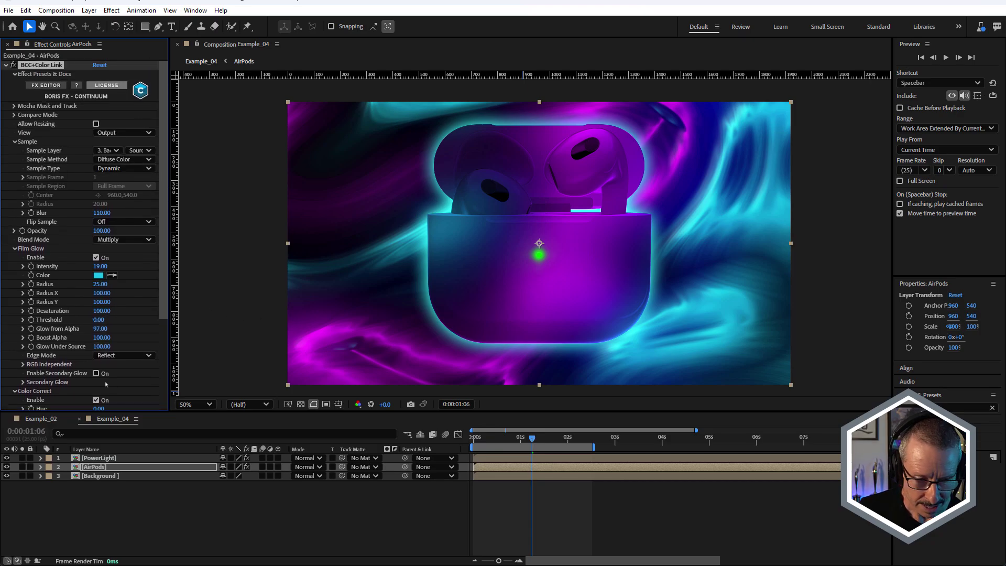
# - Examine the PowerLight layer by toggling its visibility and solo, and scrub to 0:00:01:07
pyautogui.click(91, 459)
pyautogui.click(6, 458)
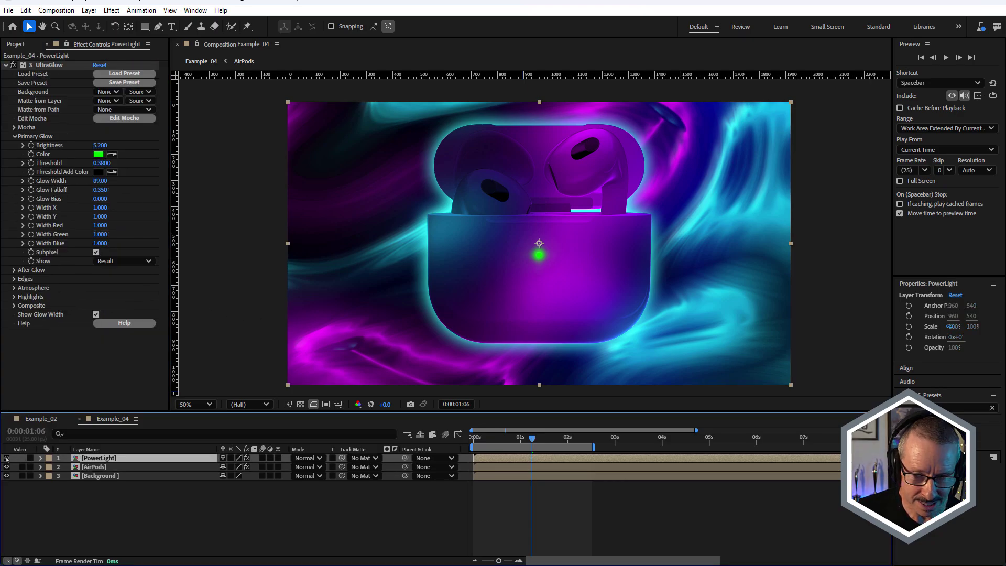
pyautogui.click(6, 458)
pyautogui.click(6, 458)
pyautogui.click(6, 457)
pyautogui.click(22, 458)
pyautogui.click(22, 457)
pyautogui.click(22, 458)
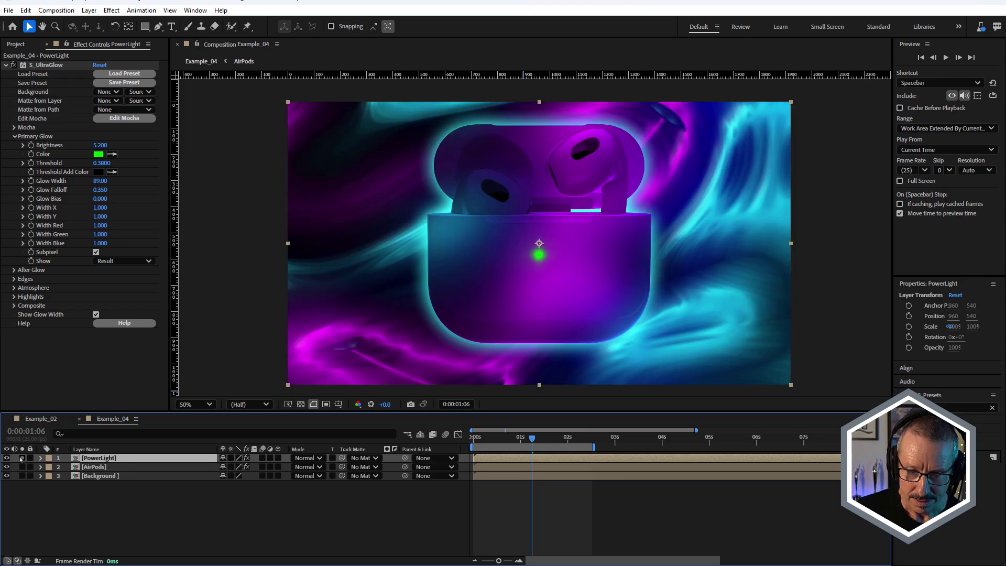
pyautogui.moveTo(507, 434); pyautogui.dragTo(533, 439)
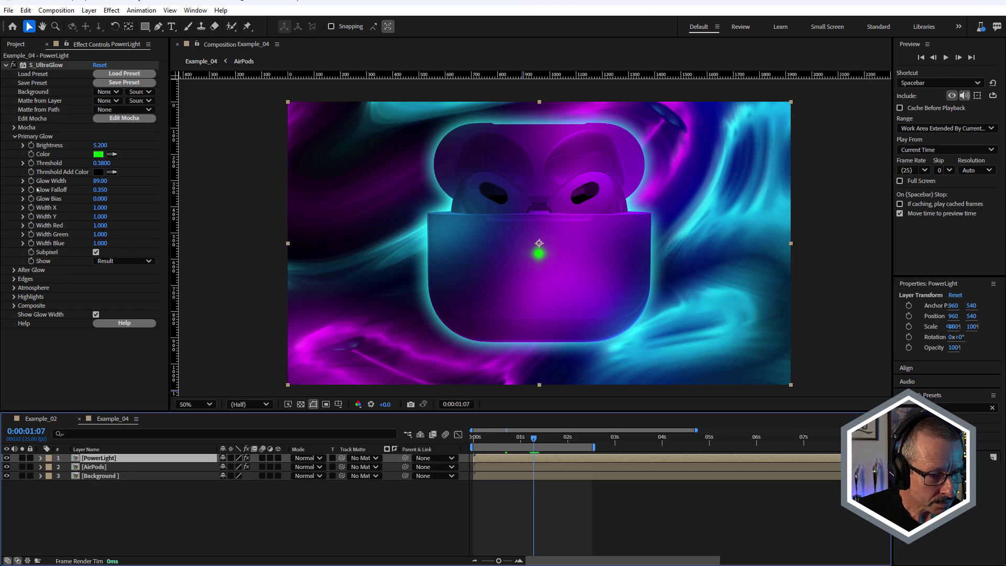
# - Collapse the AirPods layer's Film Glow settings and reduce the sample Blur to 10
pyautogui.click(84, 466)
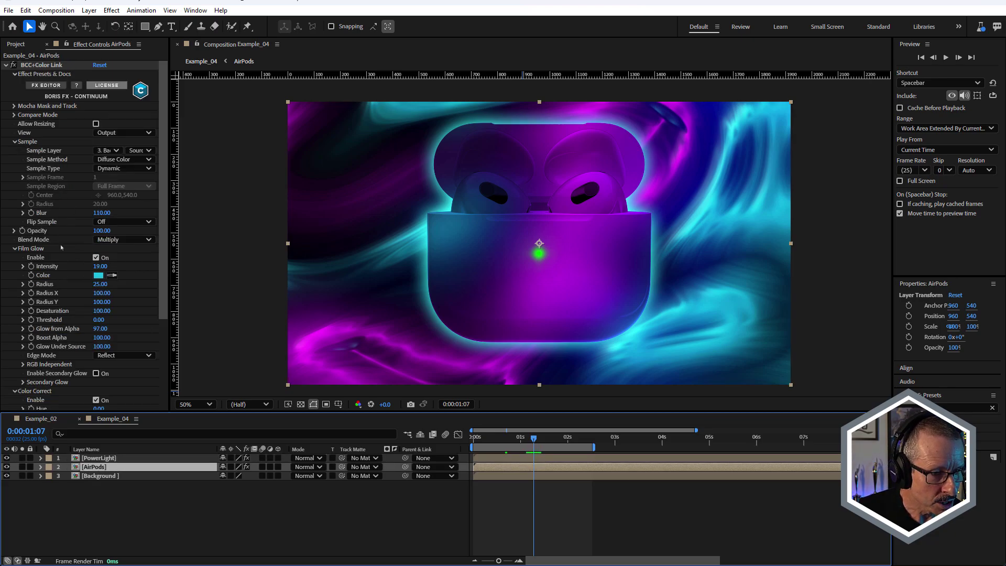
pyautogui.click(16, 249)
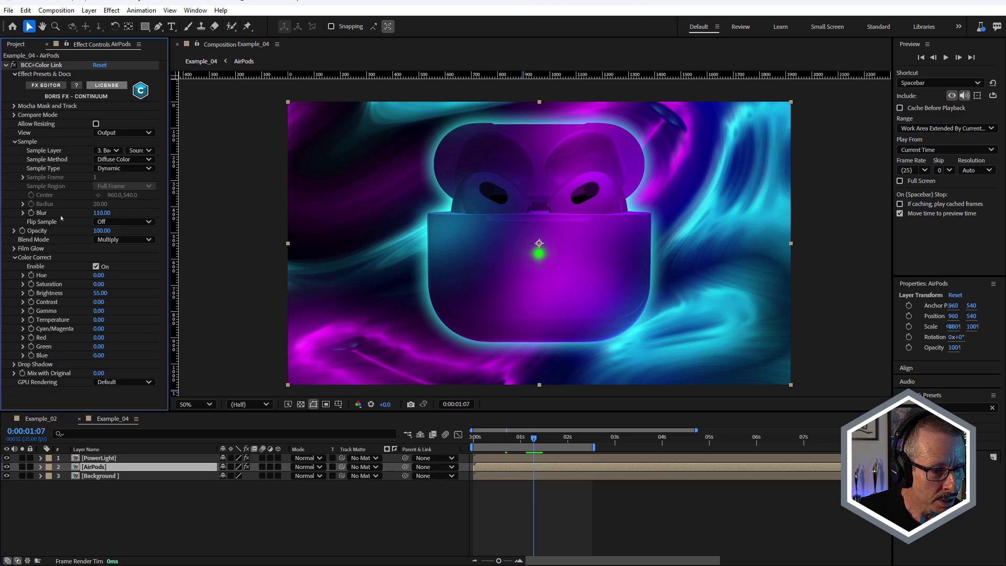
pyautogui.moveTo(102, 214); pyautogui.dragTo(97, 212)
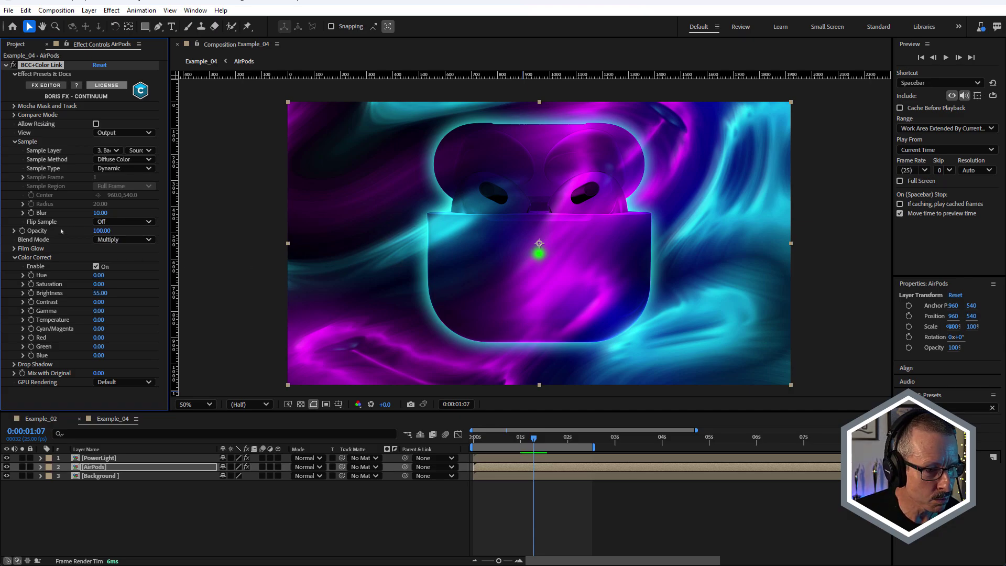
# - Try Flip X for the AirPods layer's Flip Sample, settle on Flip Y, and raise the sample Blur to 130
pyautogui.click(103, 222)
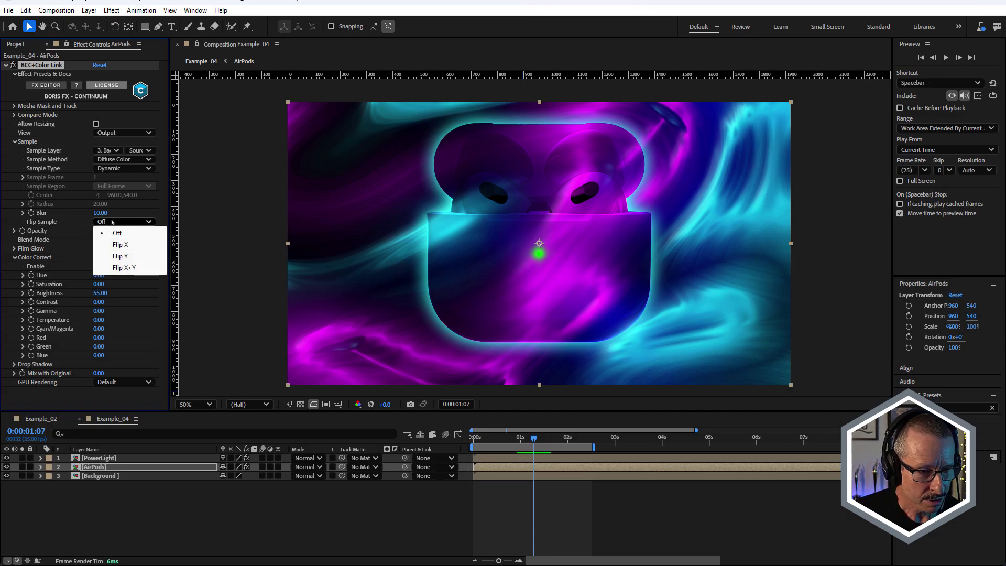
pyautogui.click(119, 245)
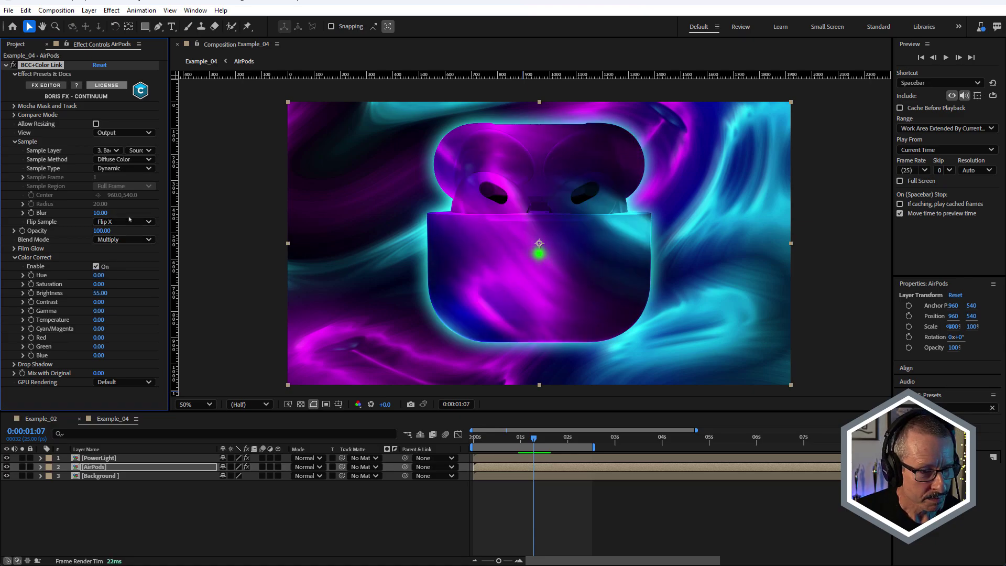
pyautogui.click(121, 222)
pyautogui.click(125, 256)
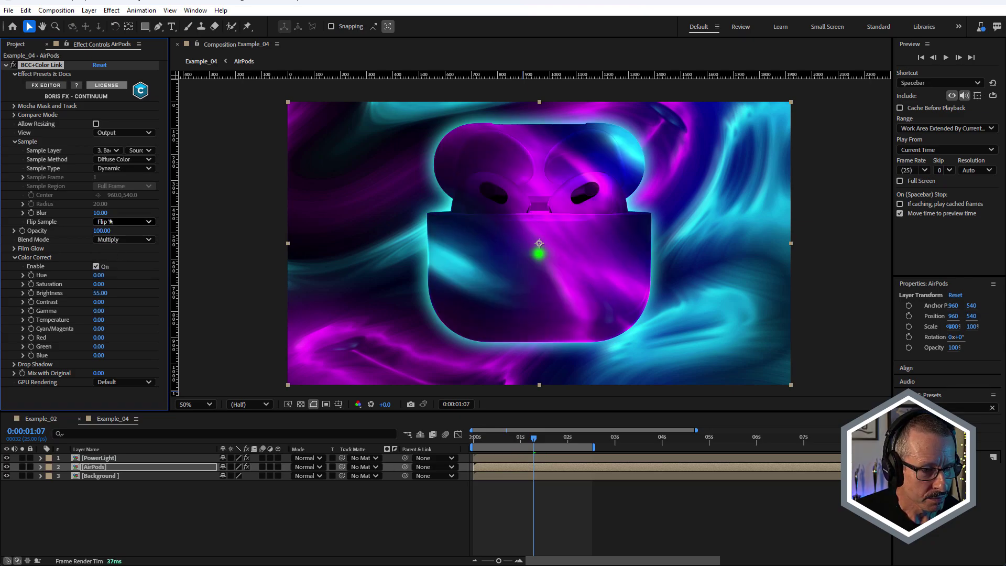
pyautogui.moveTo(100, 214)
pyautogui.mouseDown()
pyautogui.moveTo(137, 214)
pyautogui.moveTo(100, 213)
pyautogui.mouseUp()
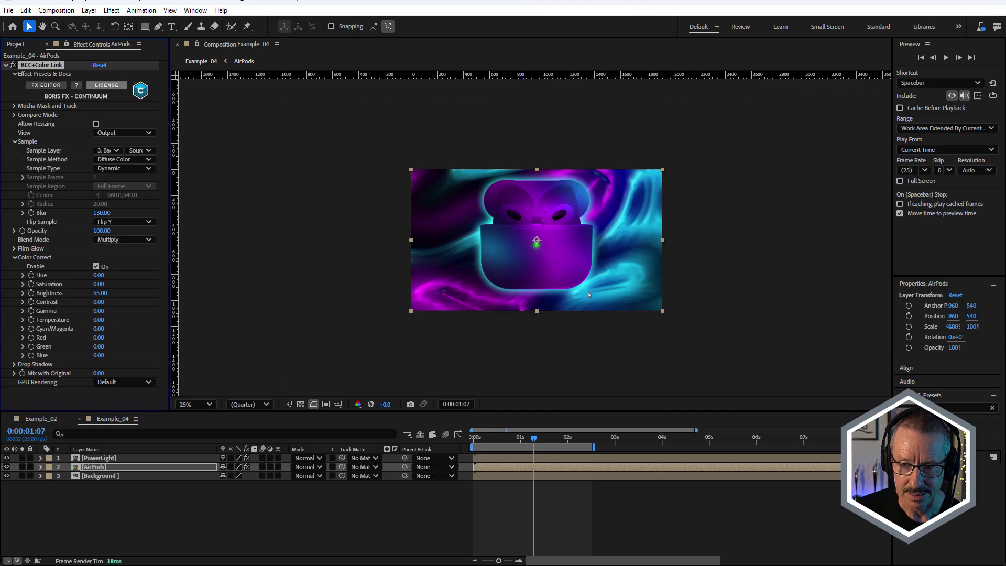
# - Scrub to 0:00:01:17, solo the text layer inside the AirPods precomp, and return to the Example_04 composition
pyautogui.moveTo(533, 438); pyautogui.dragTo(552, 459)
pyautogui.doubleClick(94, 467)
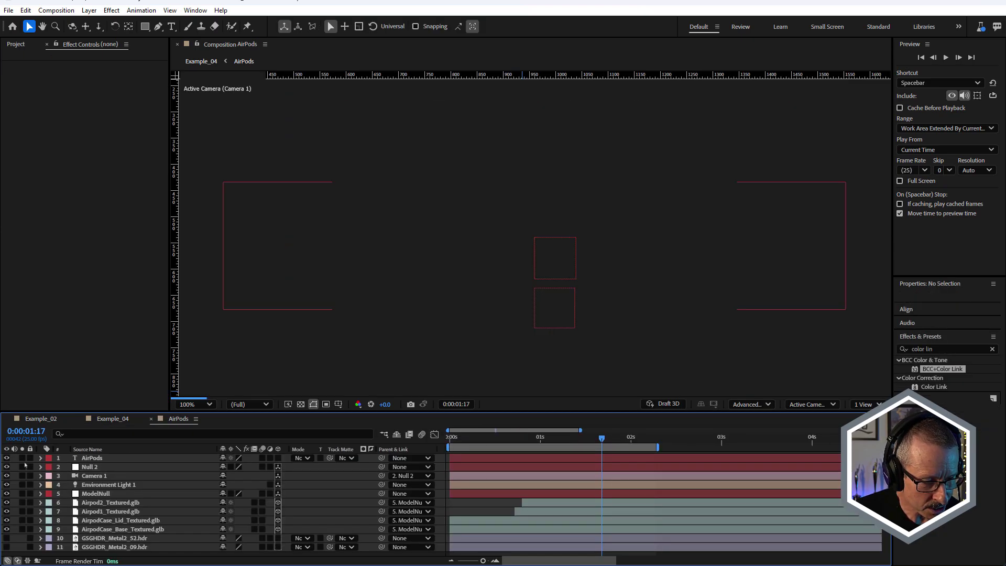
pyautogui.click(22, 458)
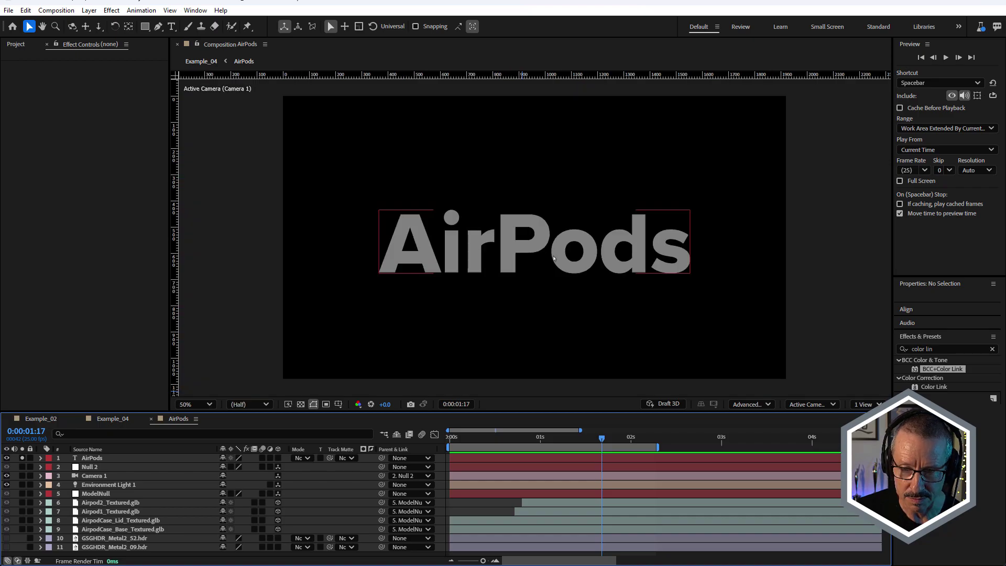
pyautogui.click(111, 419)
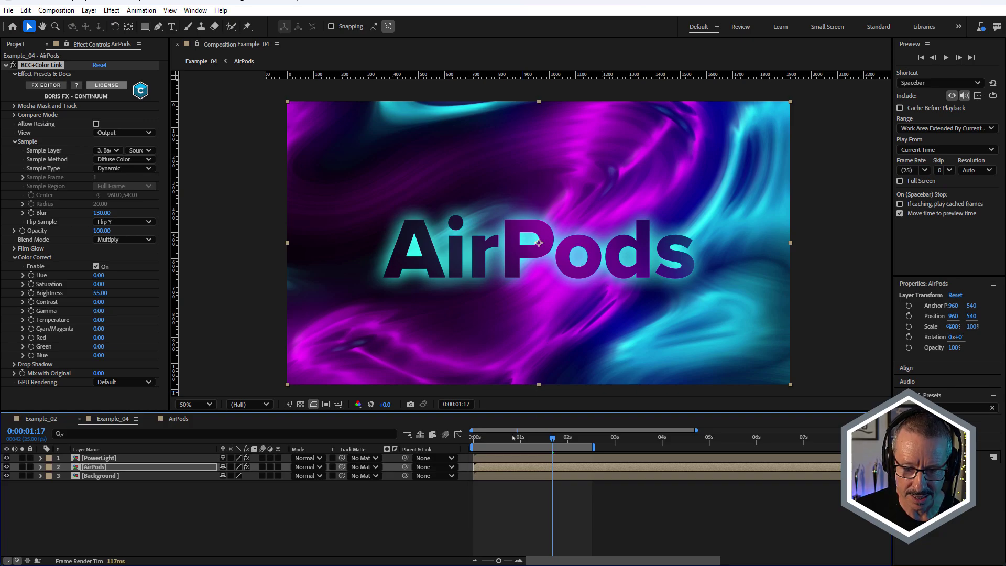
# - Scrub through the AirPods text in Example_04 and reduce the AirPods layer's sample Blur to 0
pyautogui.moveTo(511, 438); pyautogui.dragTo(548, 451)
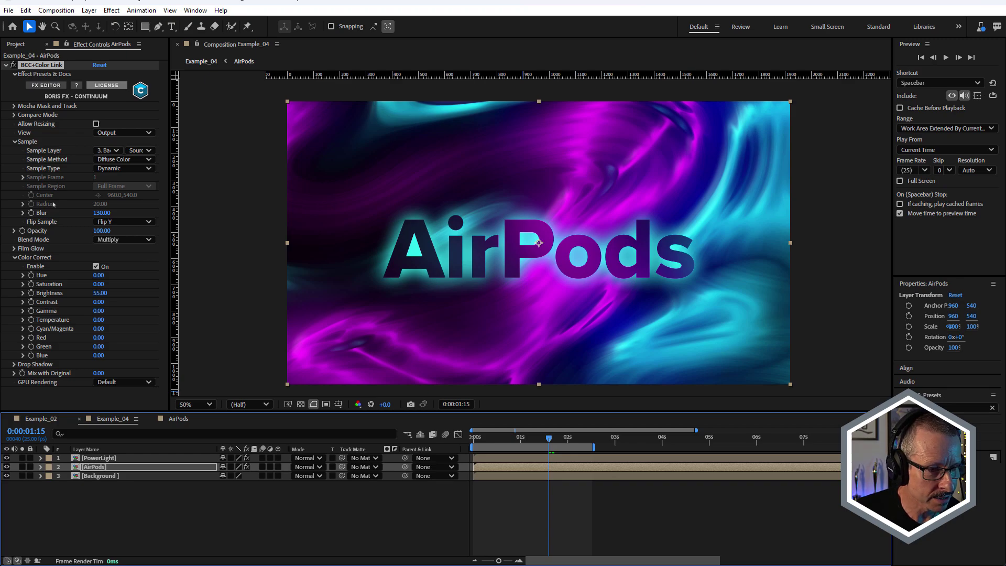
pyautogui.moveTo(97, 213); pyautogui.dragTo(92, 215)
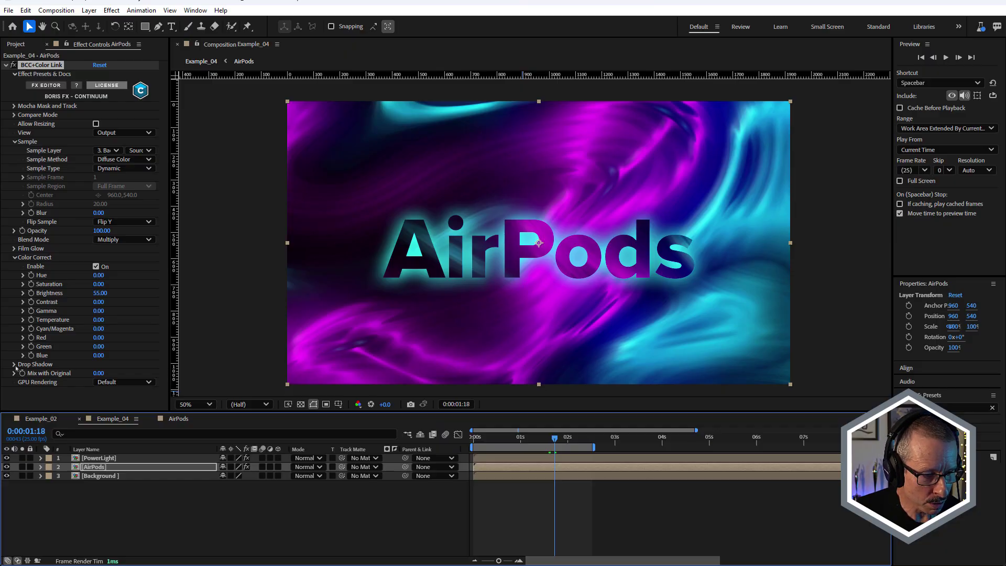
# - Enable Color Link's Drop Shadow on the AirPods layer and set the shadow Opacity to 0
pyautogui.click(15, 364)
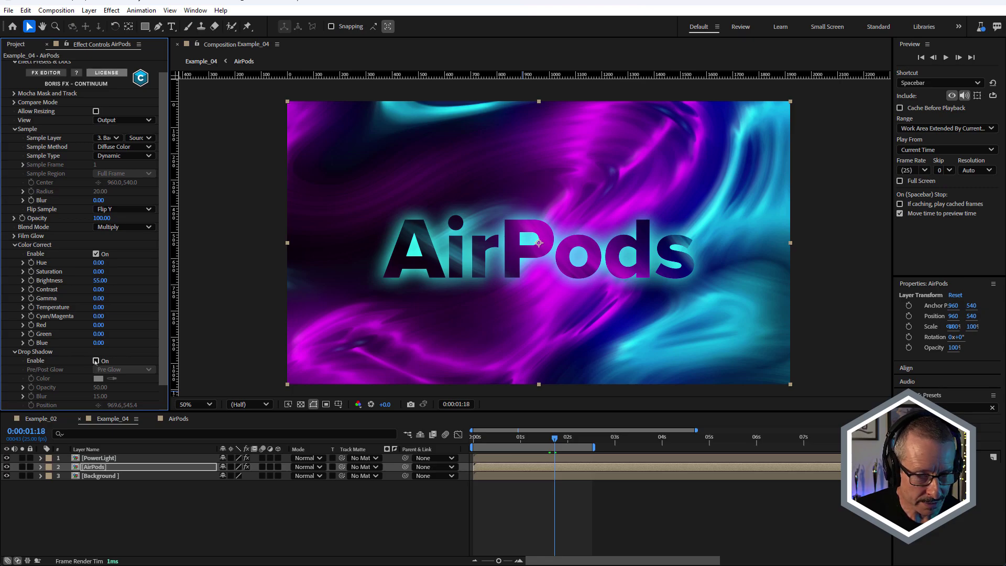
pyautogui.click(95, 360)
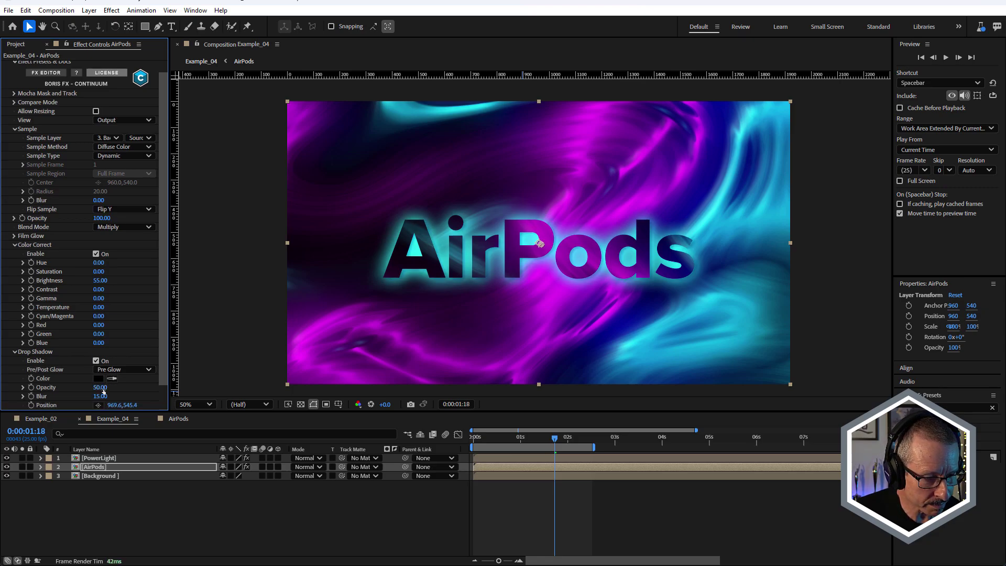
pyautogui.moveTo(101, 387); pyautogui.dragTo(58, 388)
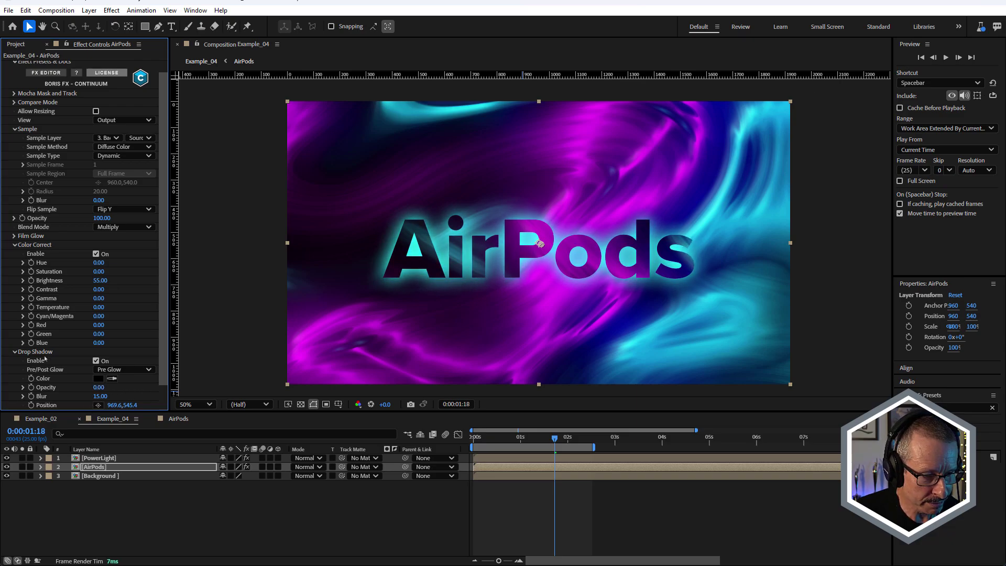